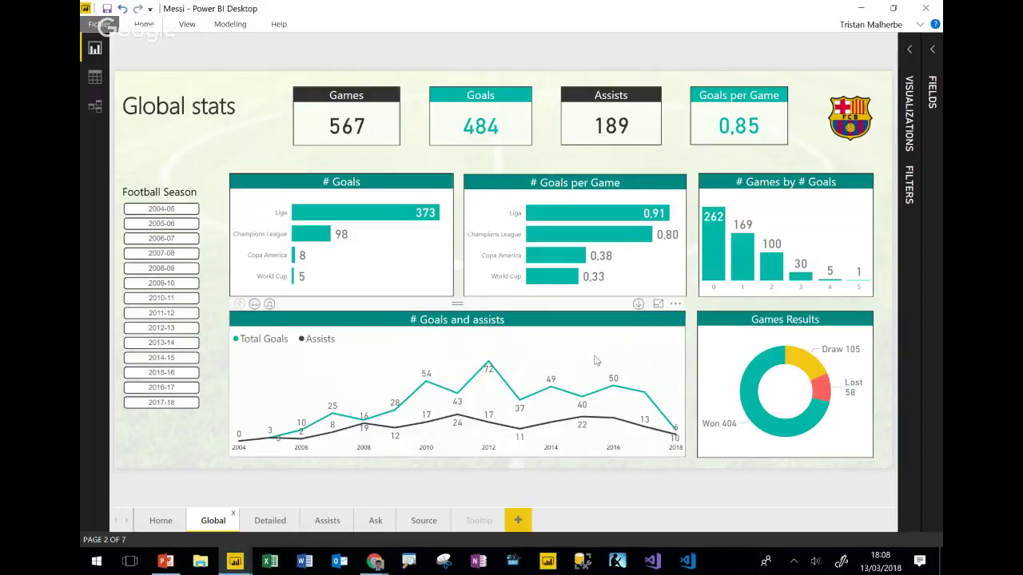
Step: Cross-filter the Global page by the Liga bar of the # Goals per Game chart, and clear the selection
left_click(649, 217)
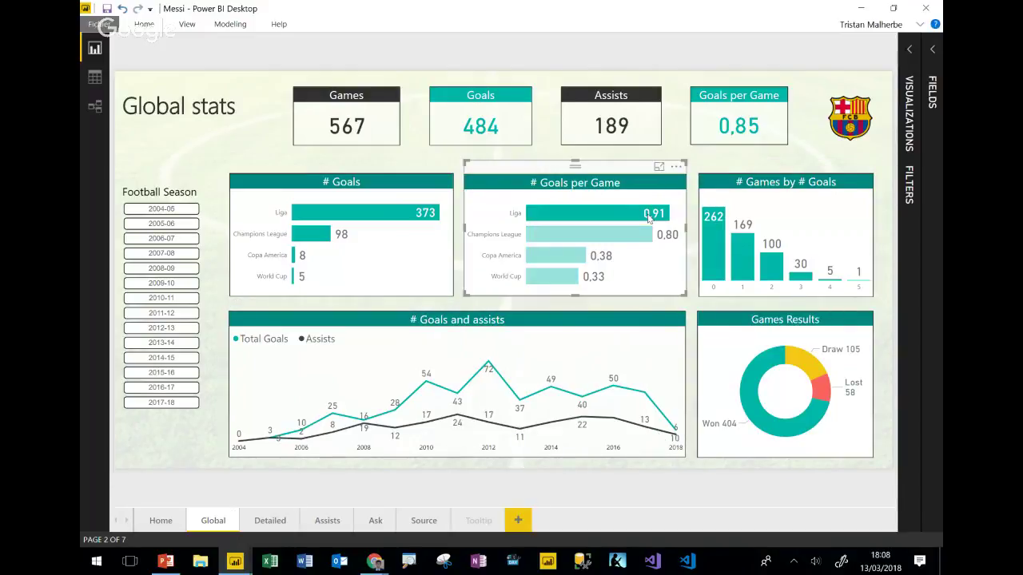
left_click(649, 218)
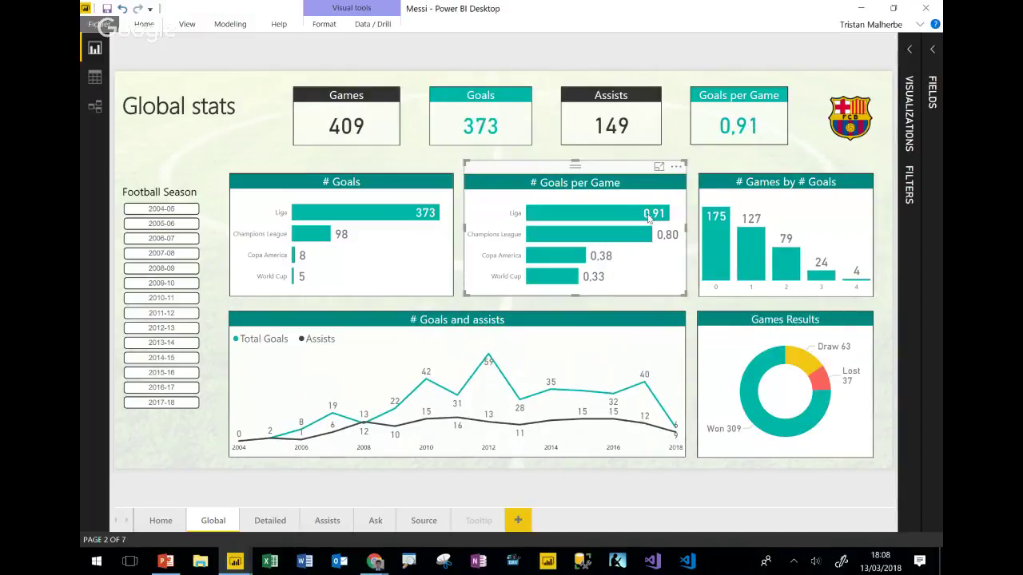
left_click(518, 491)
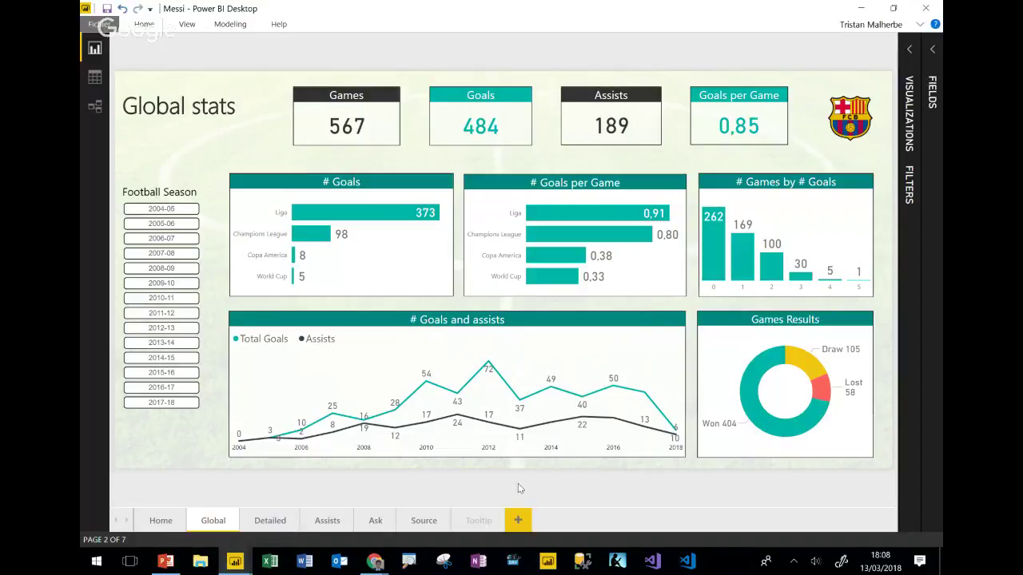
Step: View the Detailed page and drill through to it from the Liga bar of the # Goals chart on Global
left_click(270, 521)
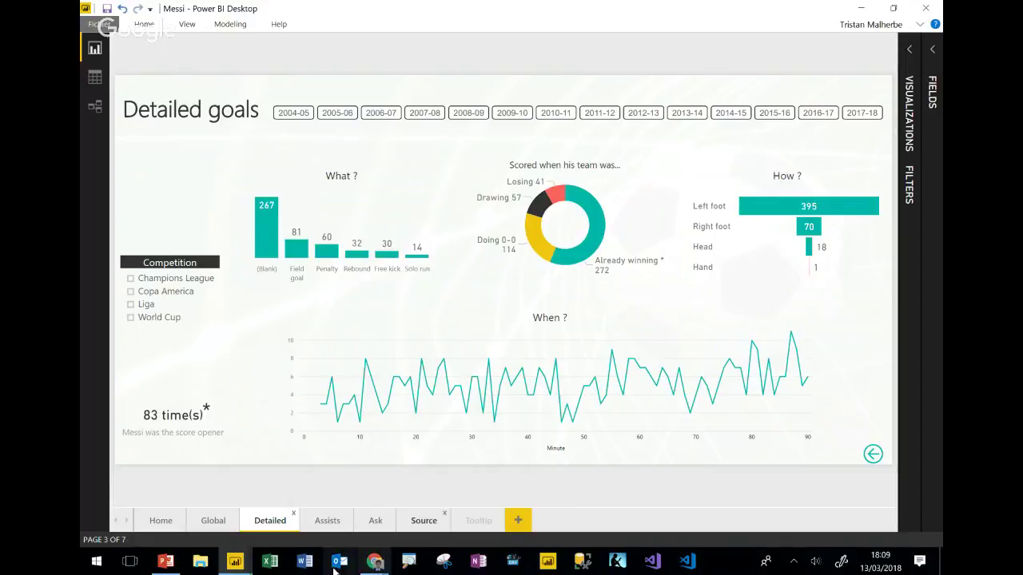
left_click(219, 526)
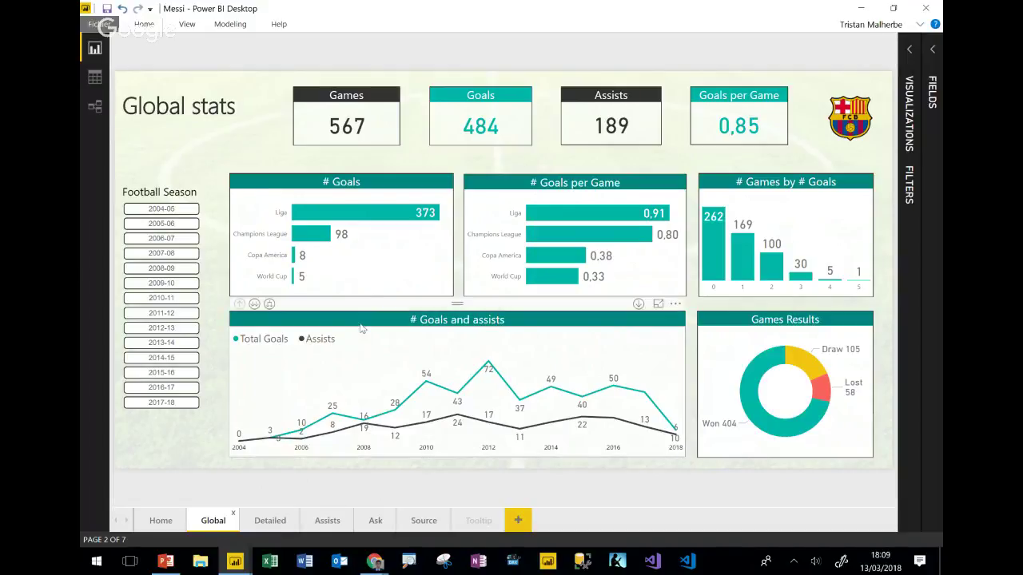
right_click(372, 222)
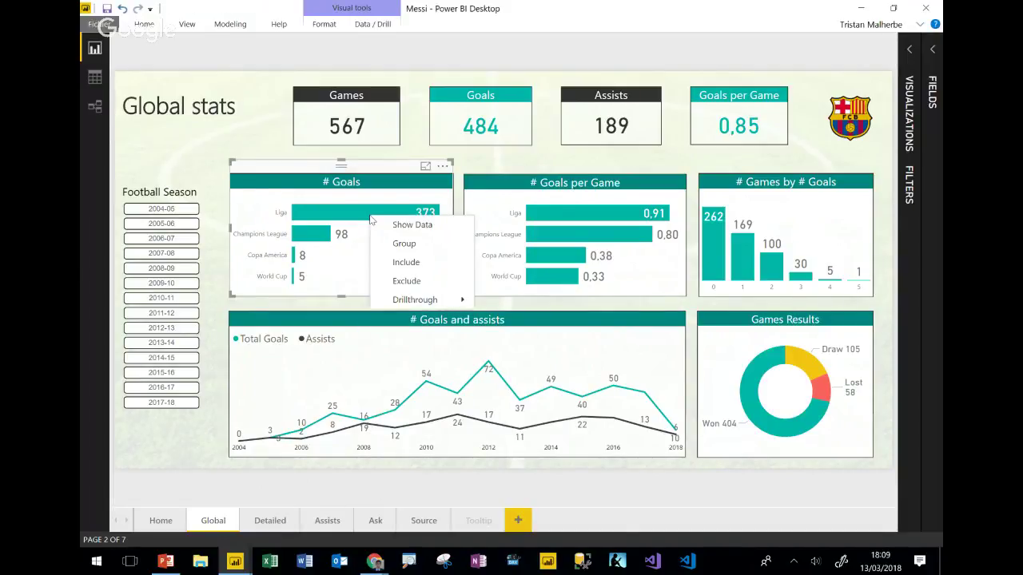
mouse_move(426, 300)
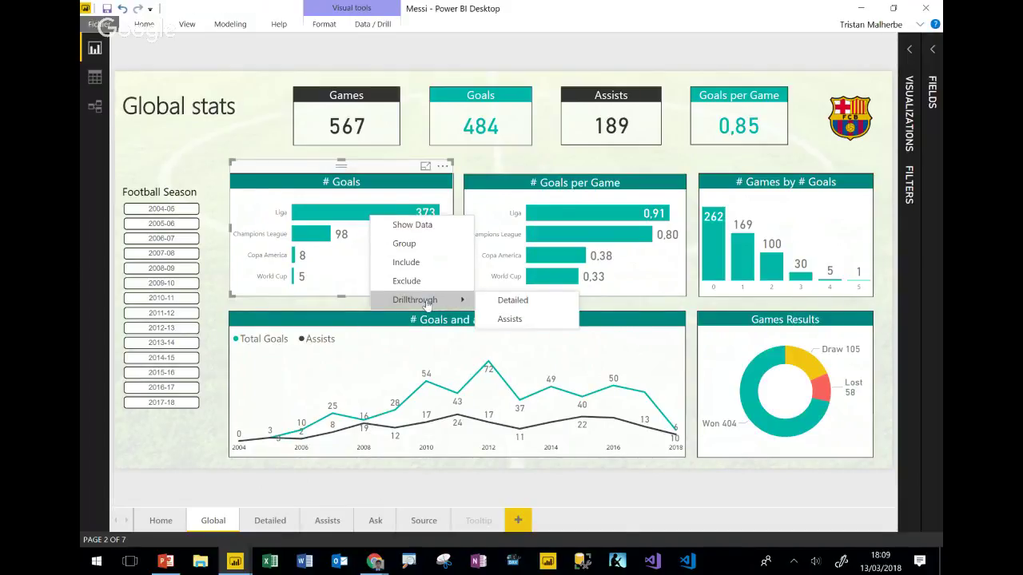
left_click(507, 308)
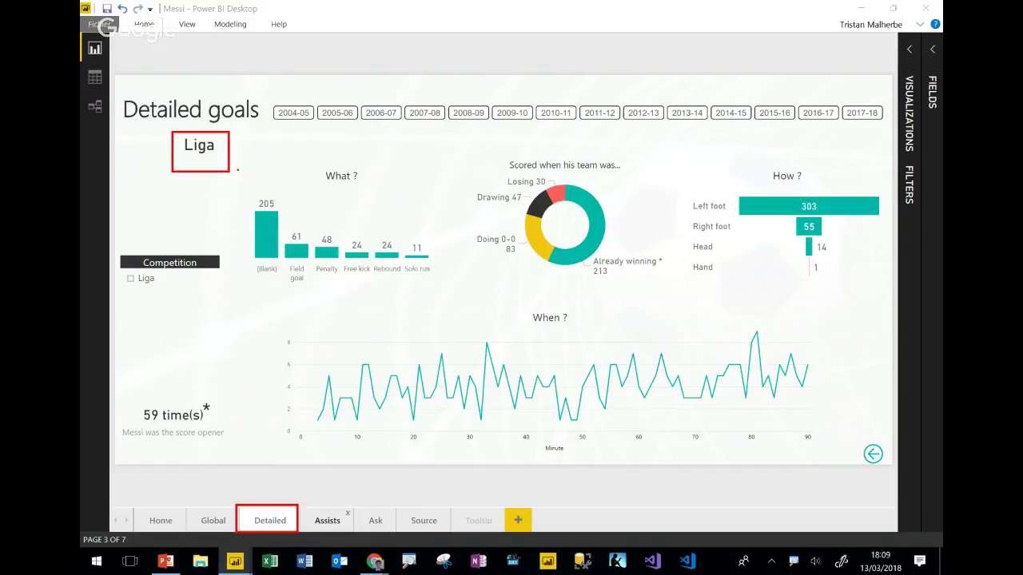
Step: Go back to the Global page and drill through from the Champions League bar of # Goals to Detailed
left_click(866, 459, "ctrl")
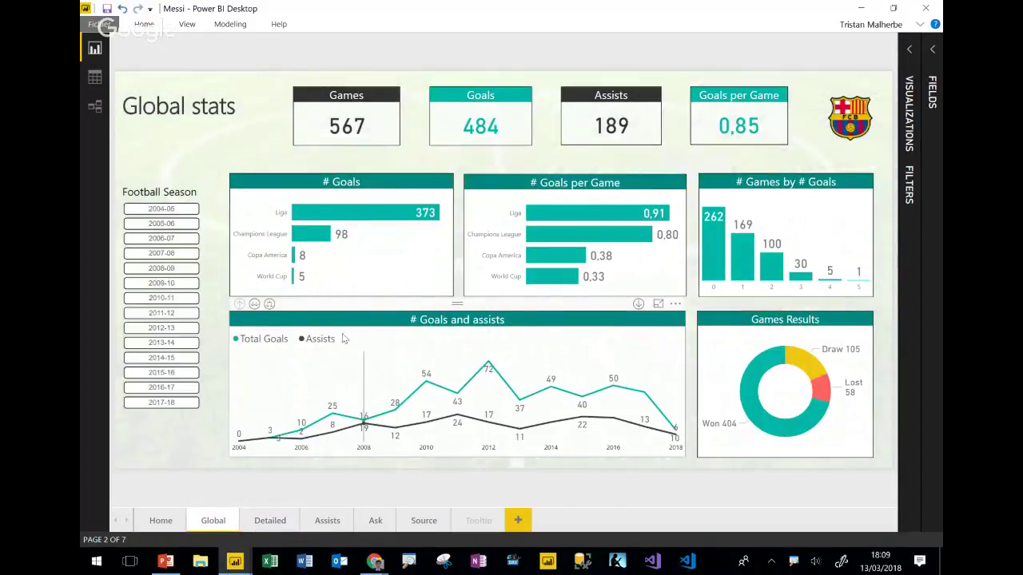
right_click(324, 240)
mouse_move(411, 320)
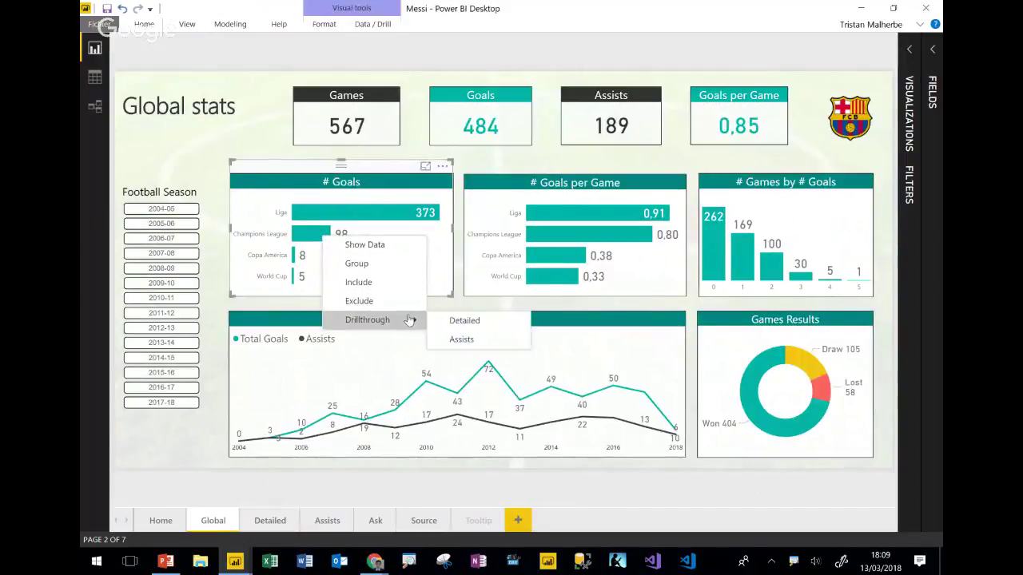
left_click(457, 321)
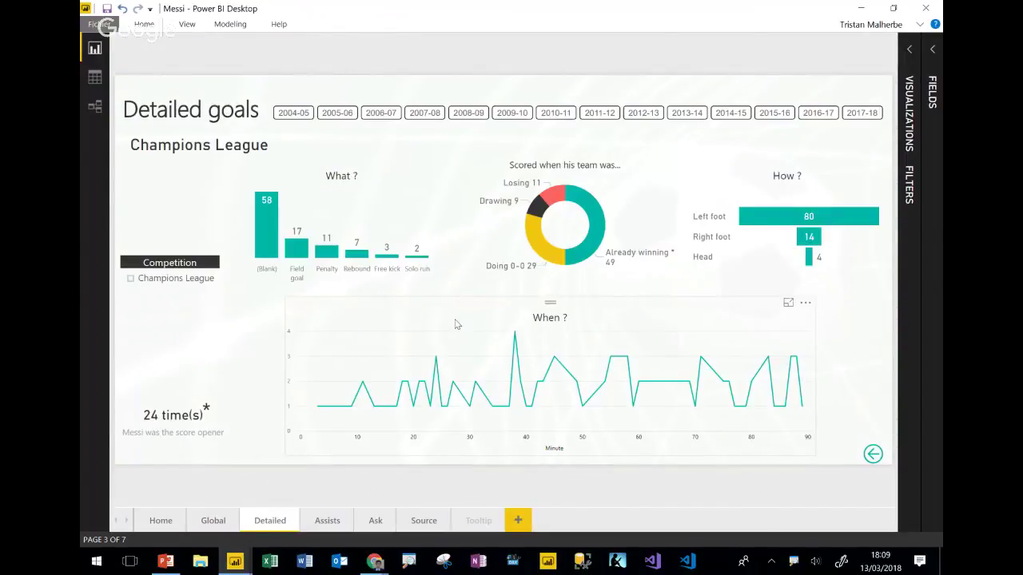
Step: Return to Global, drill through from the Liga bar of # Goals to Assists, and inspect the assists by player
left_click(873, 454, "ctrl")
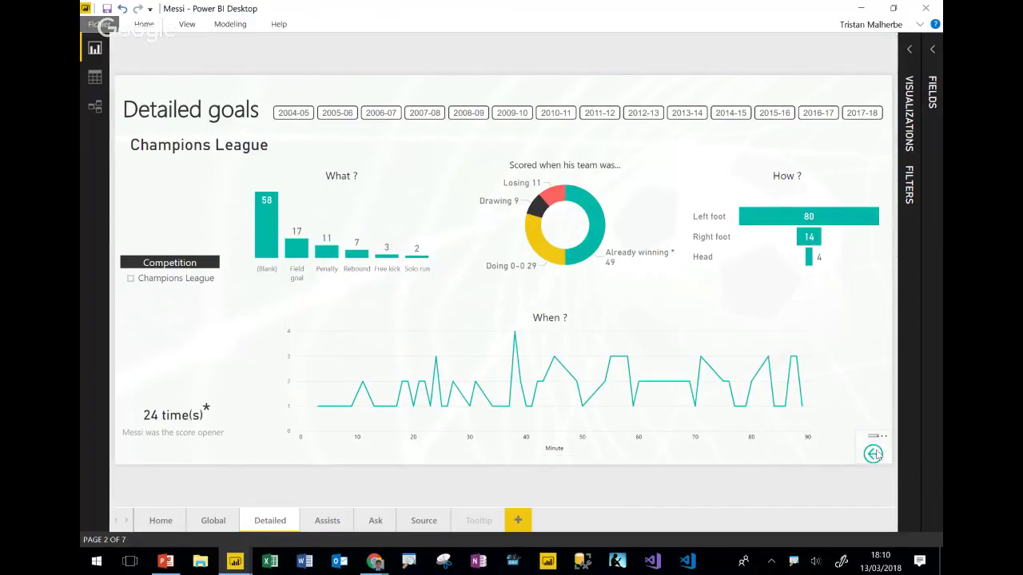
right_click(366, 212)
mouse_move(462, 305)
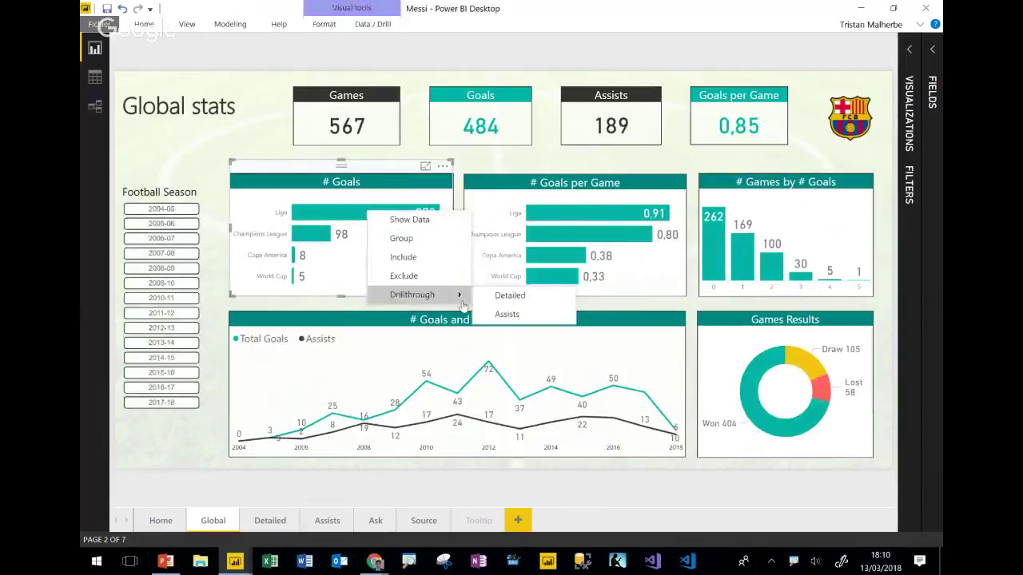
left_click(511, 318)
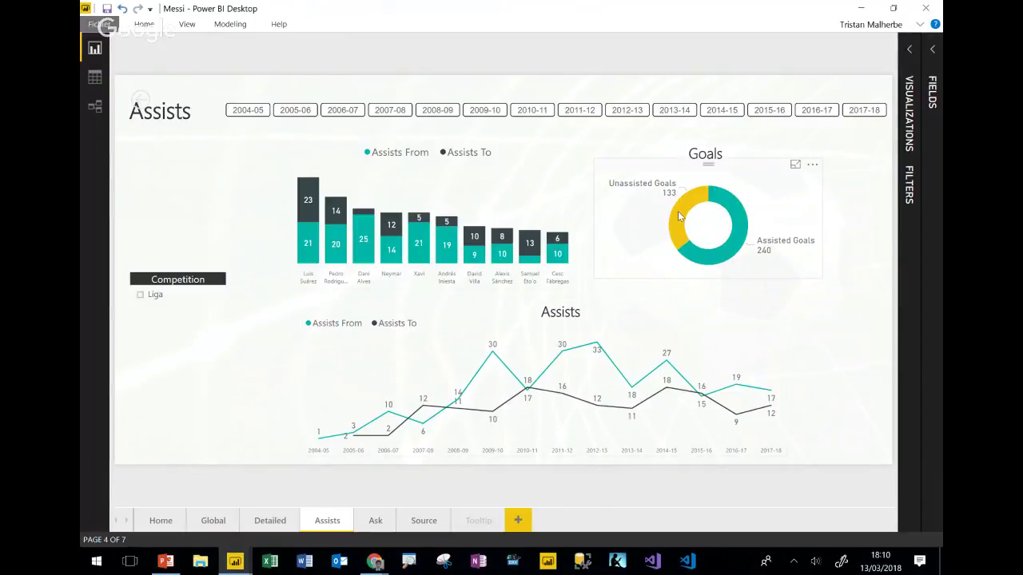
mouse_move(678, 216)
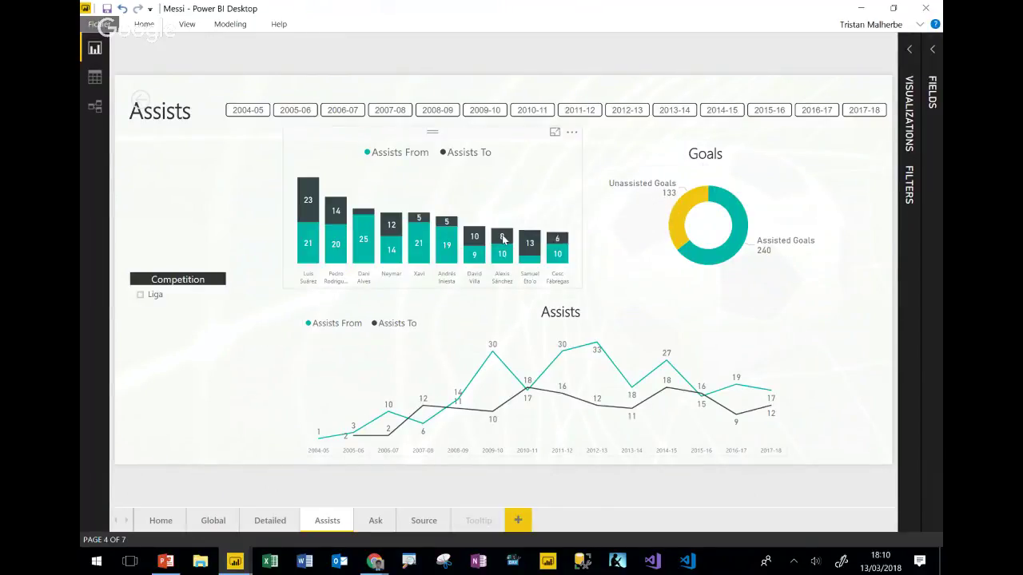
mouse_move(504, 237)
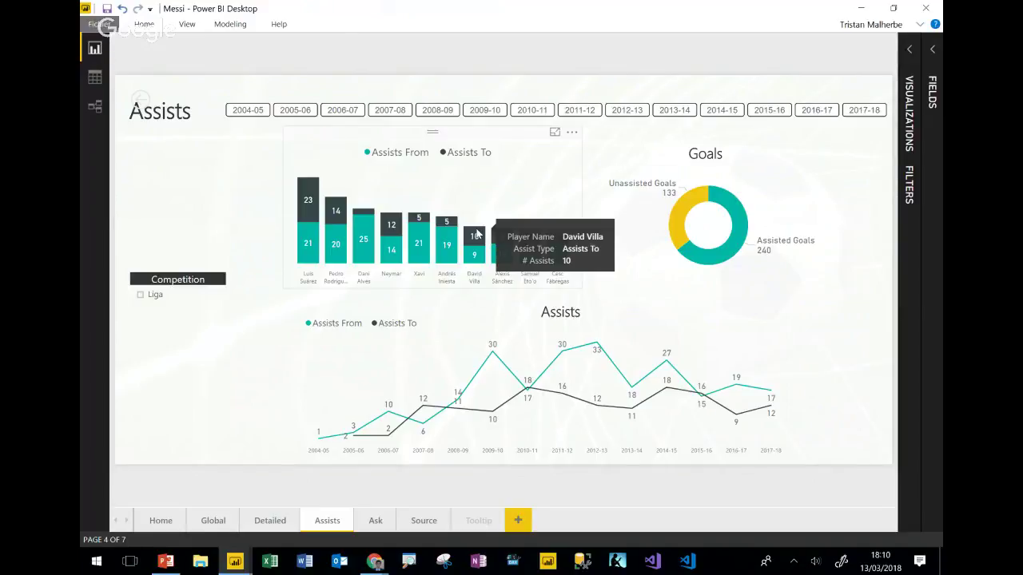
Step: Return to the Global page and view the tooltip of the Liga bar in the # Goals chart
left_click(216, 519)
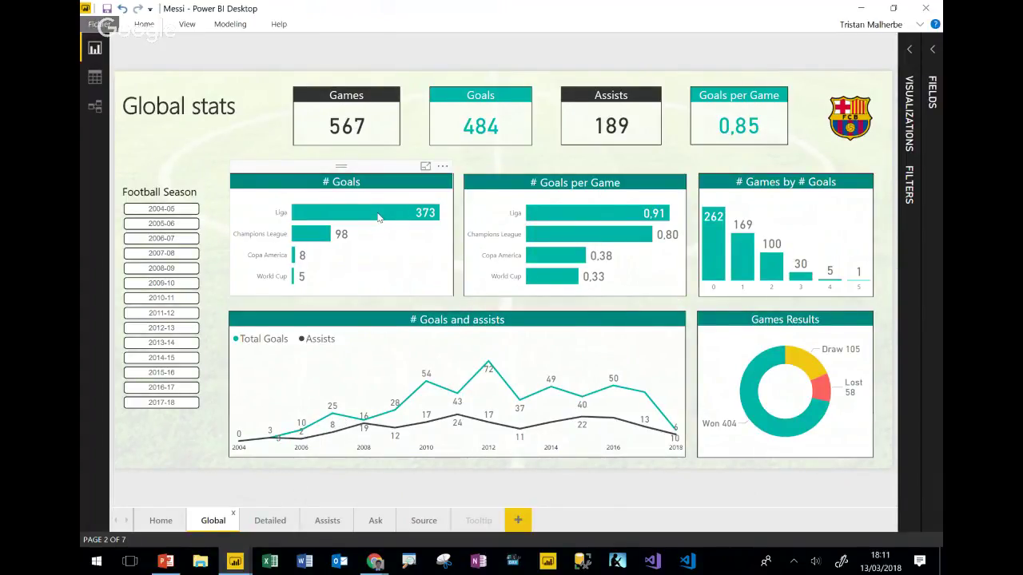
mouse_move(379, 217)
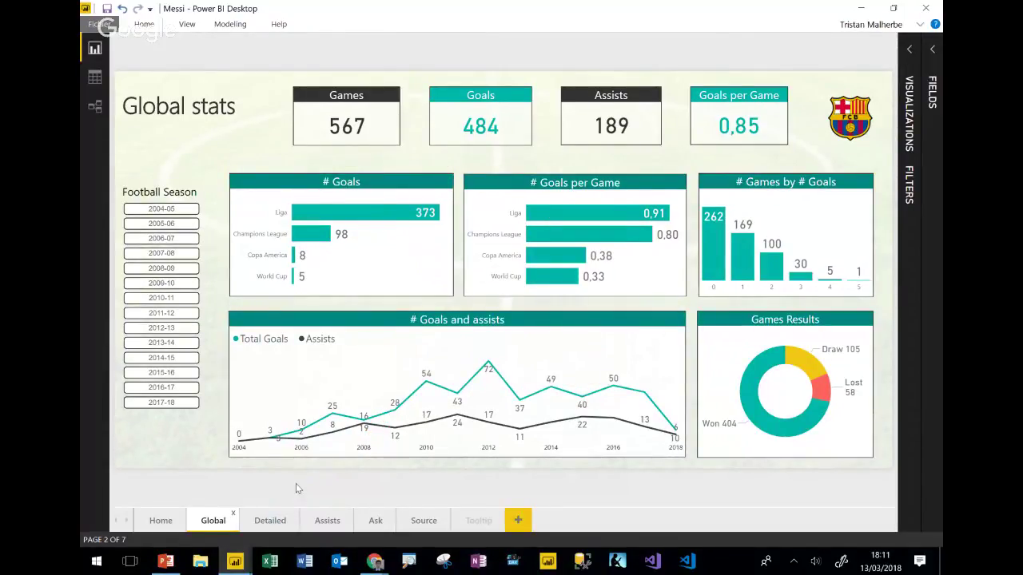
Step: Open the Tooltip page and check its Hide Page option, leaving it unchanged
left_click(261, 521)
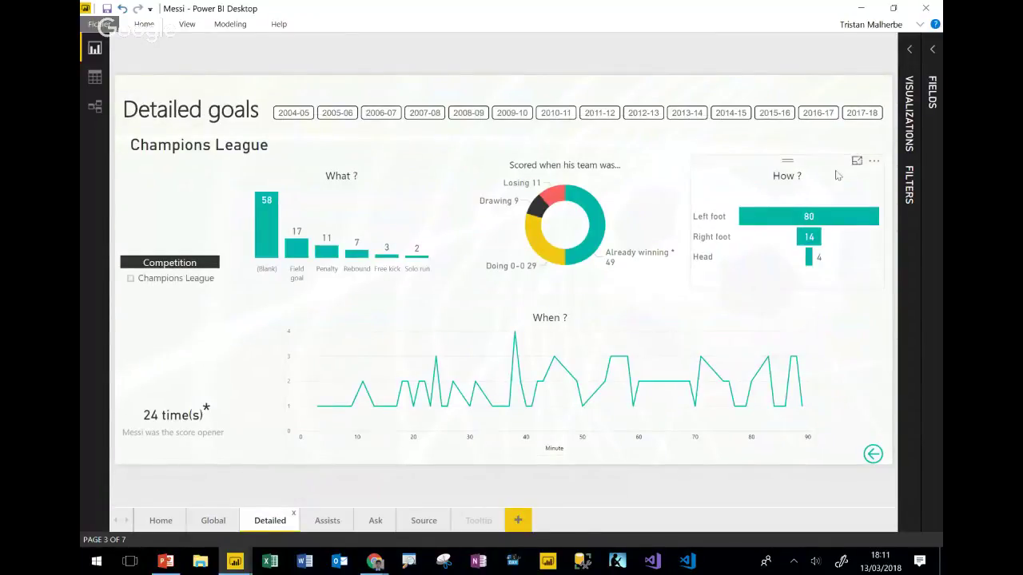
left_click(478, 521)
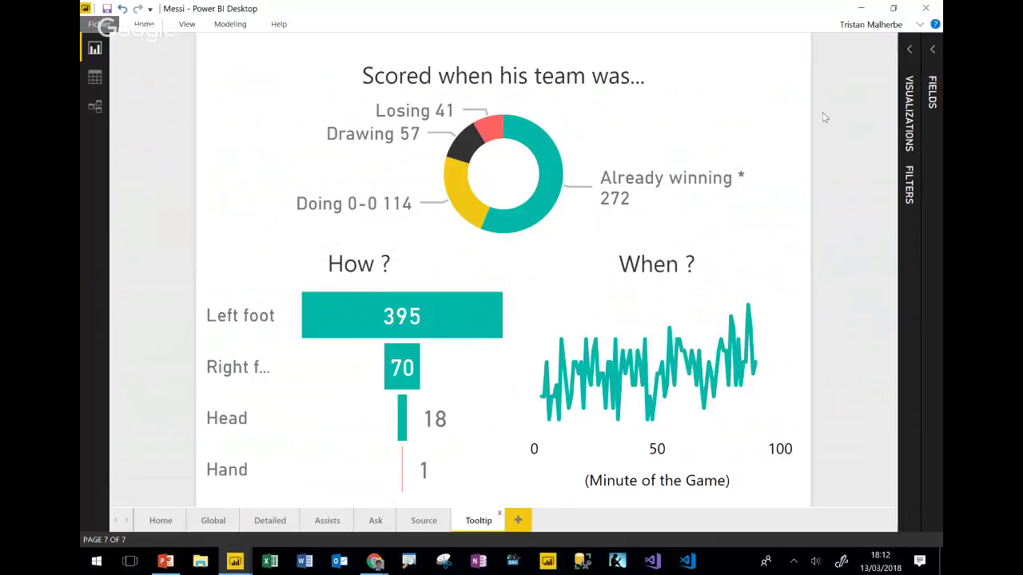
left_click(909, 50)
right_click(473, 524)
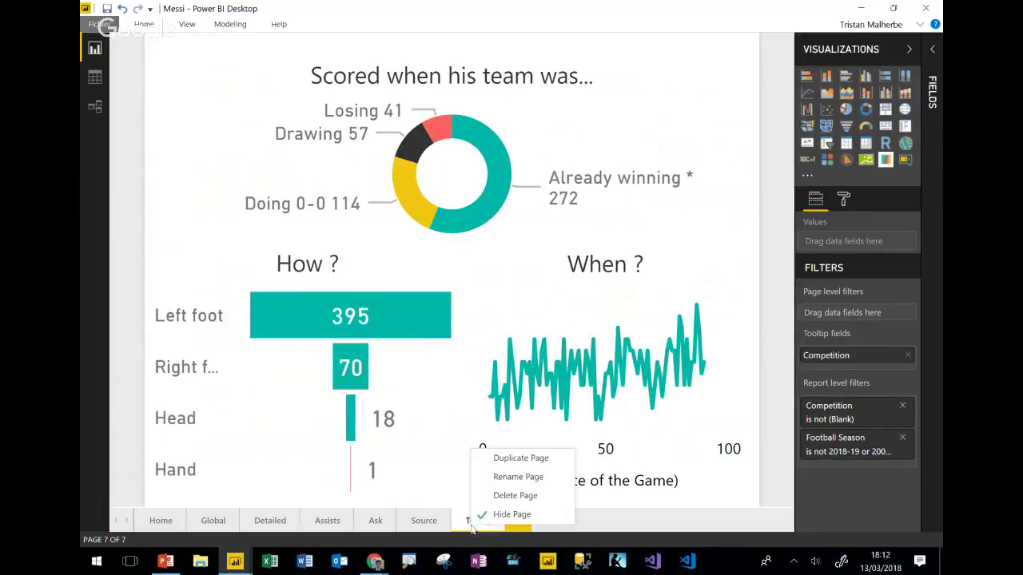
left_click(604, 515)
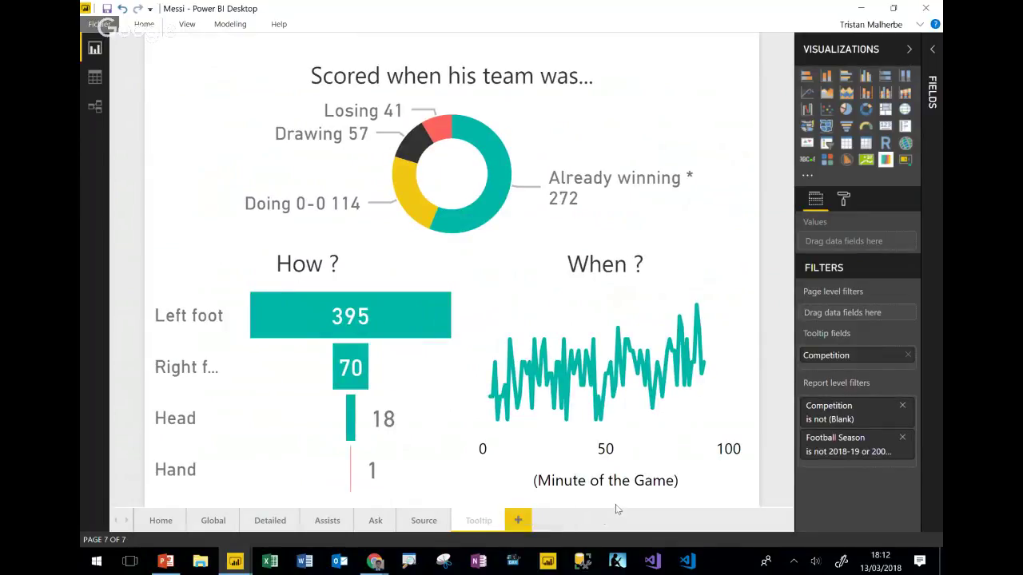
Step: Inspect the Tooltip page's Page Information settings and the Competition field in its tooltip fields
left_click(844, 200)
left_click(836, 277)
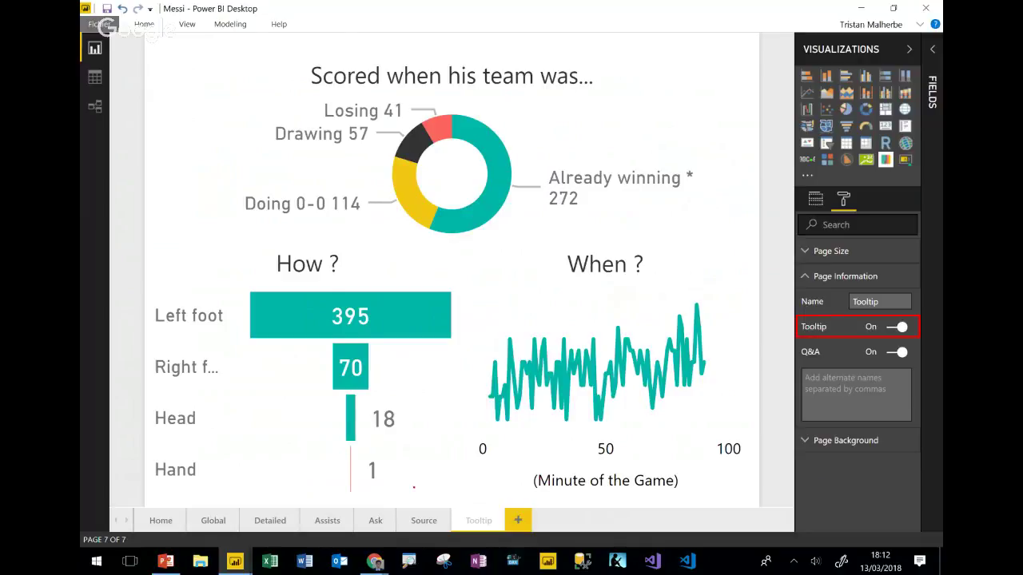
left_click(815, 199)
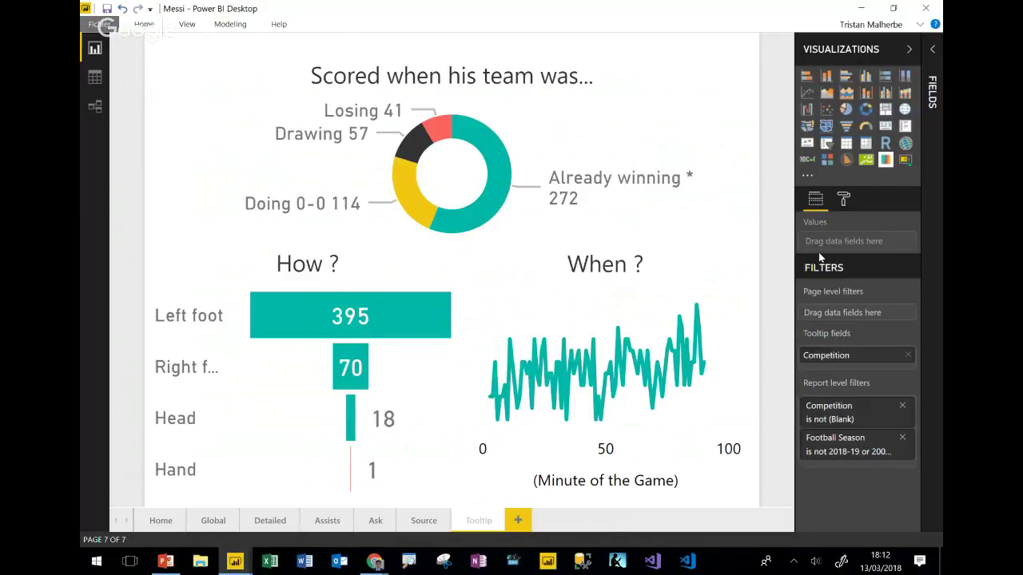
left_click(932, 57)
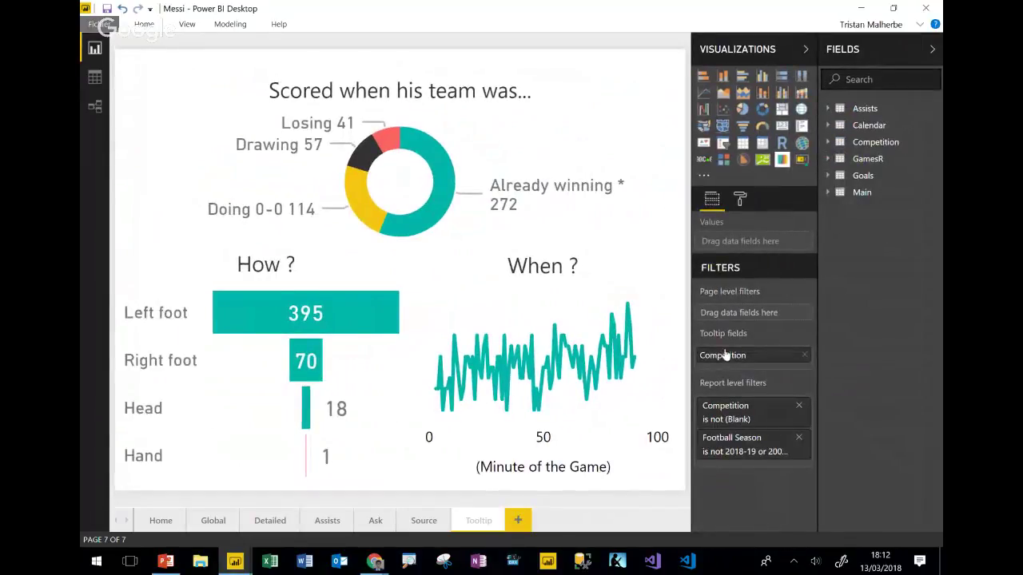
left_click_drag(763, 355, 871, 143)
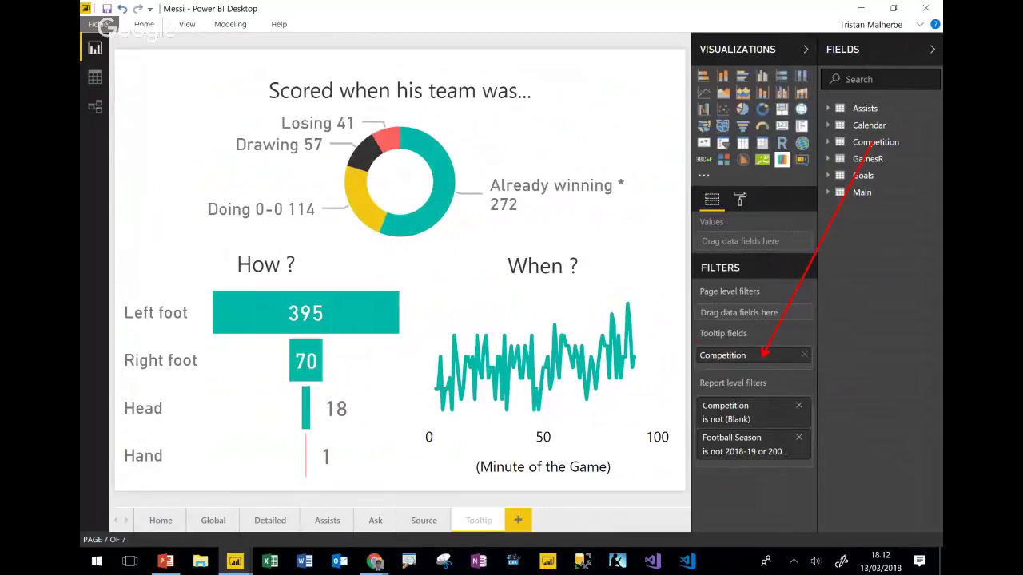
left_click_drag(699, 339, 747, 339)
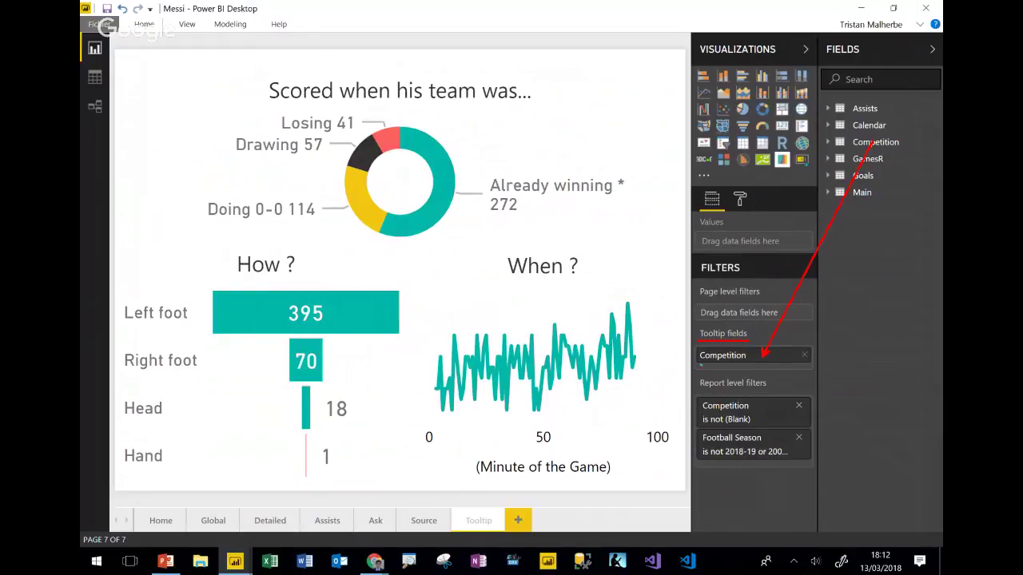
left_click_drag(701, 365, 813, 364)
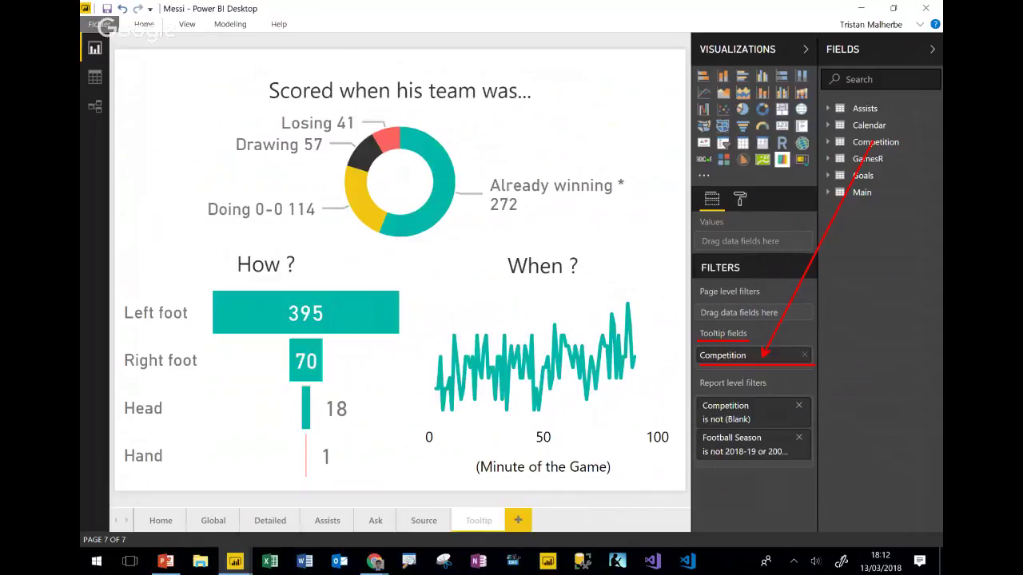
key("Escape")
Step: Go back to the Global page and inspect the report page tooltip on the Liga bar of # Goals
left_click(213, 520)
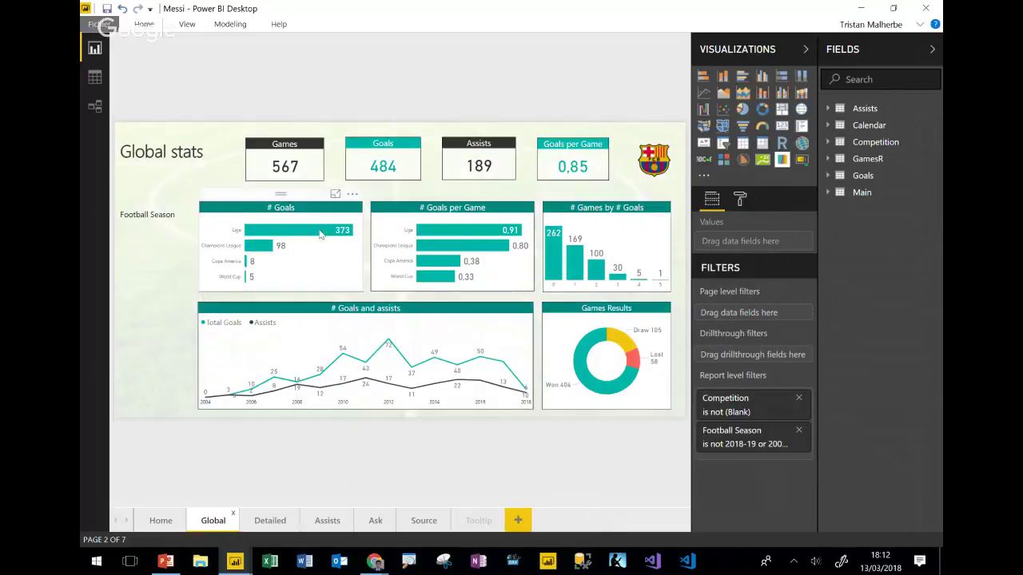
mouse_move(319, 233)
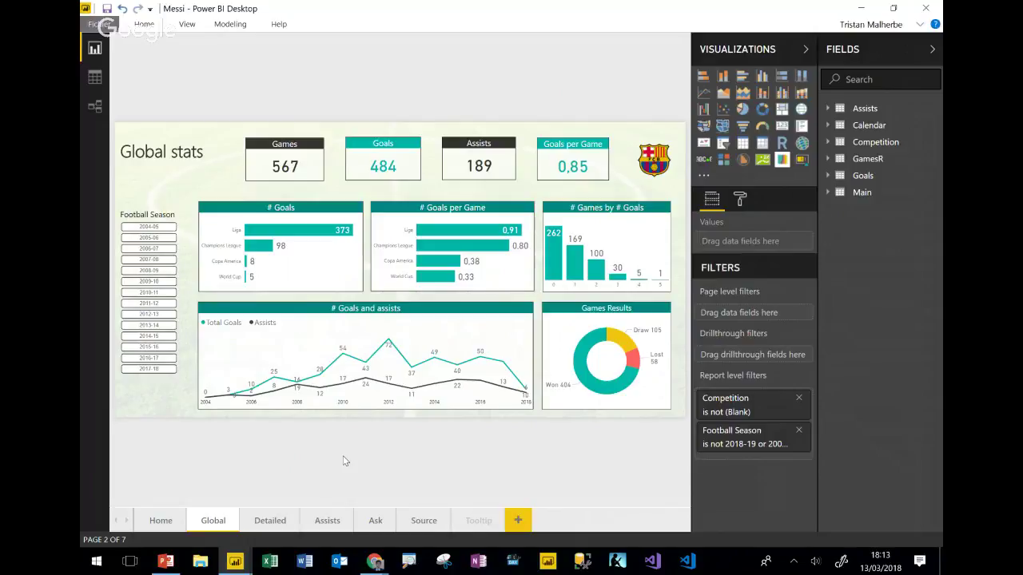
Step: Add a new report page and create a visual on it by asking the question "Total goals by year"
left_click(518, 520)
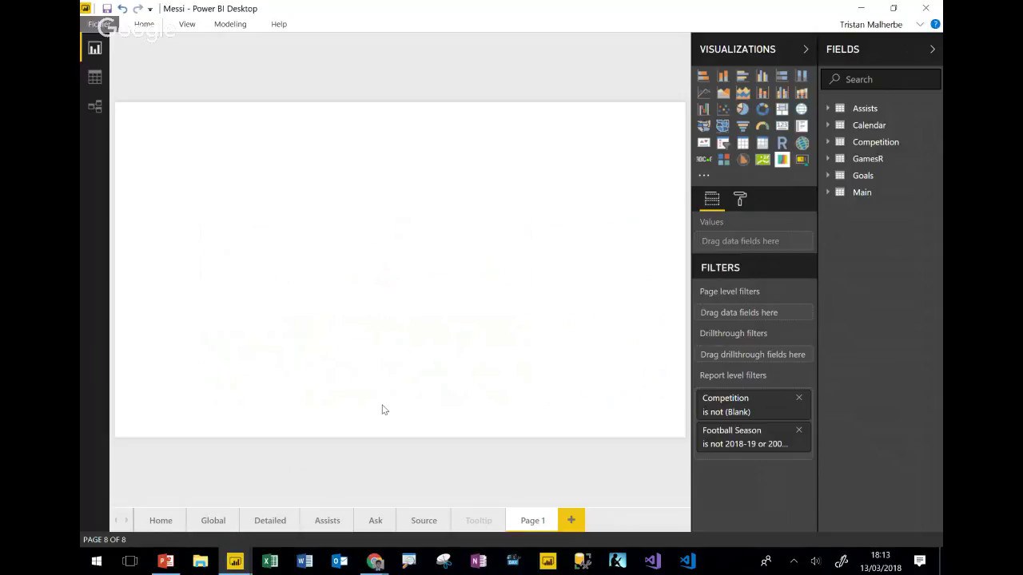
double_click(228, 187)
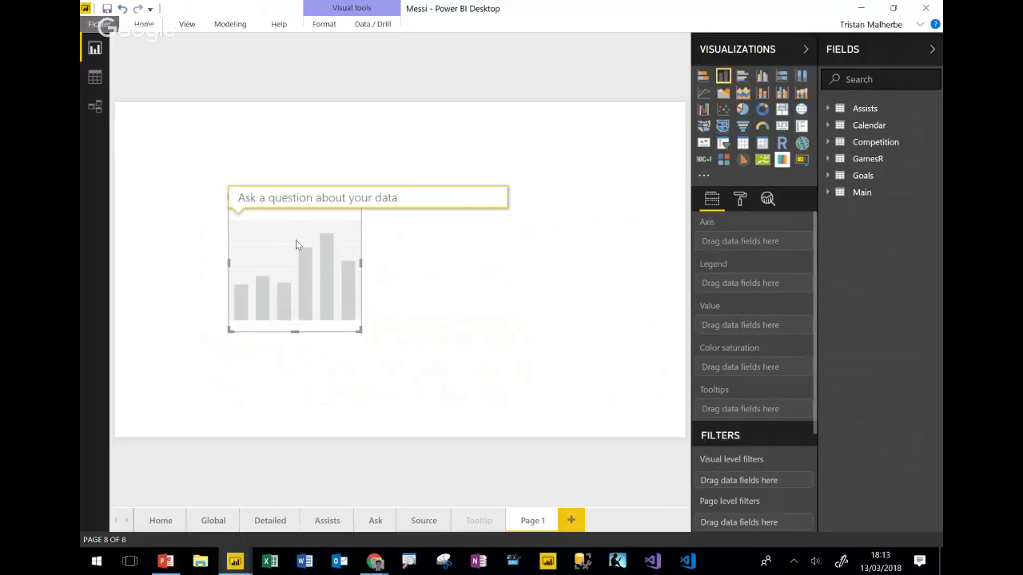
type("Tota")
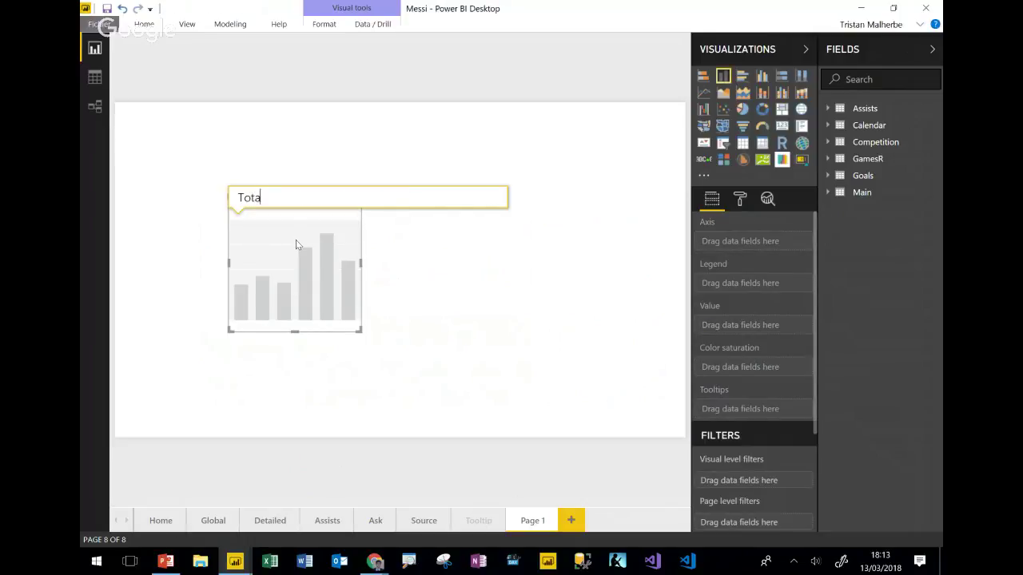
type("l goals ")
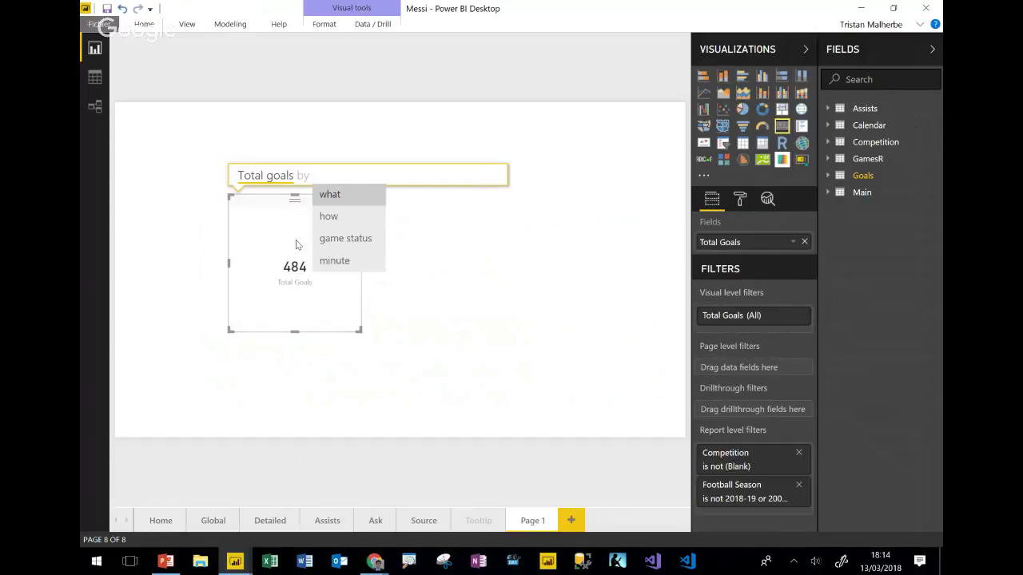
type("by year")
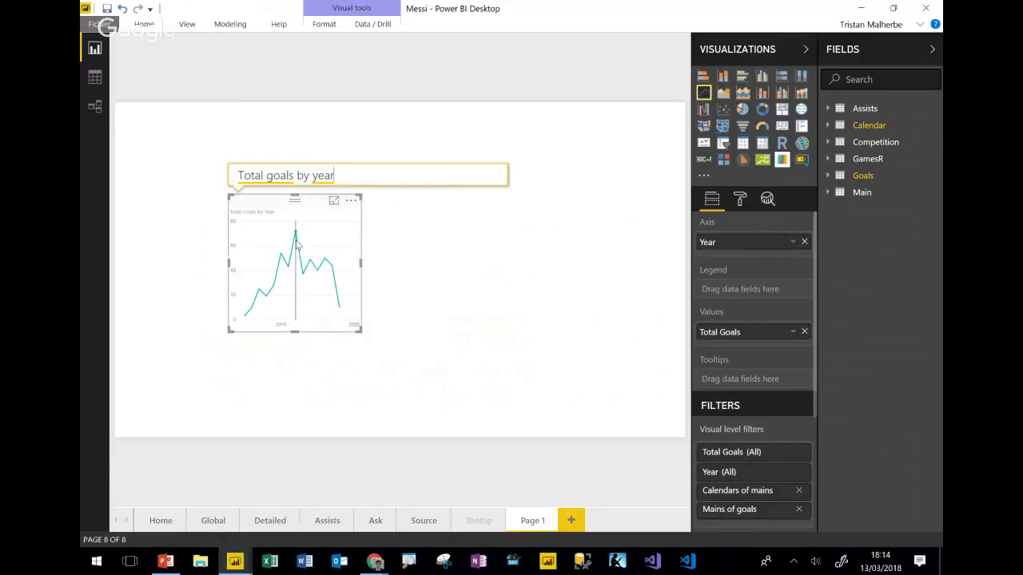
Step: Extend the visual's question to "Total goals by year as column Chart" so it becomes a column chart
mouse_move(296, 243)
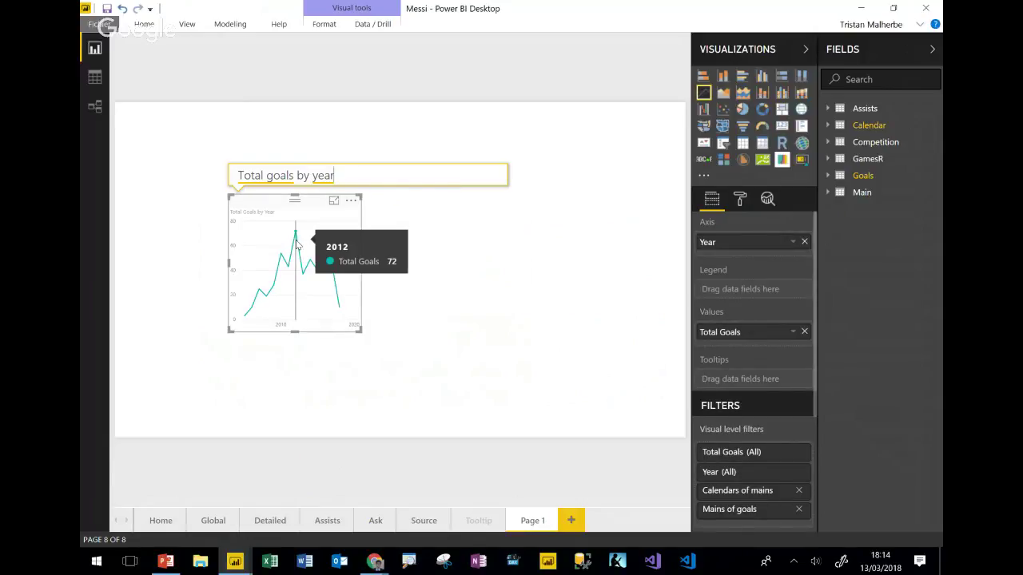
type("as colum")
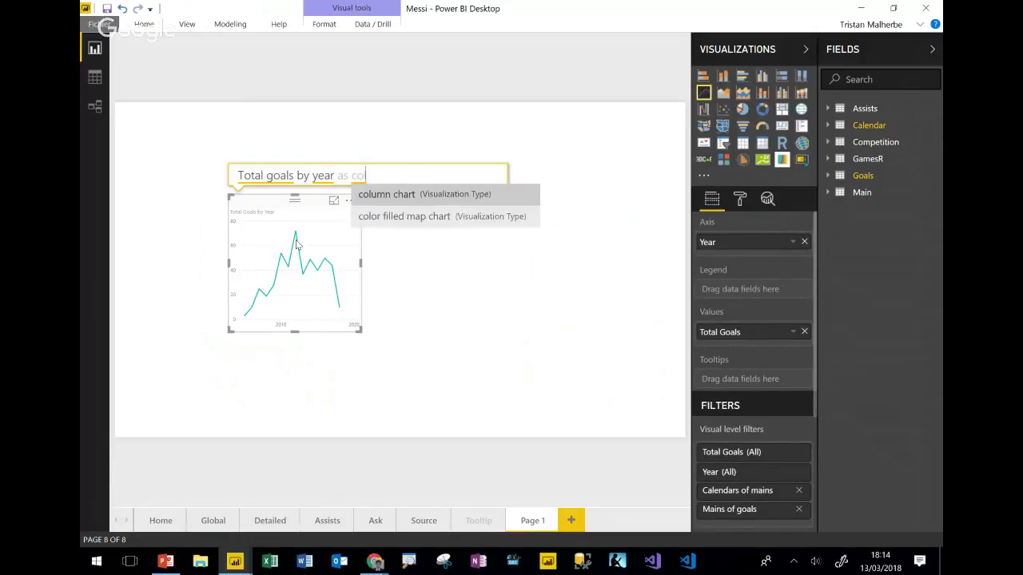
type("n cart")
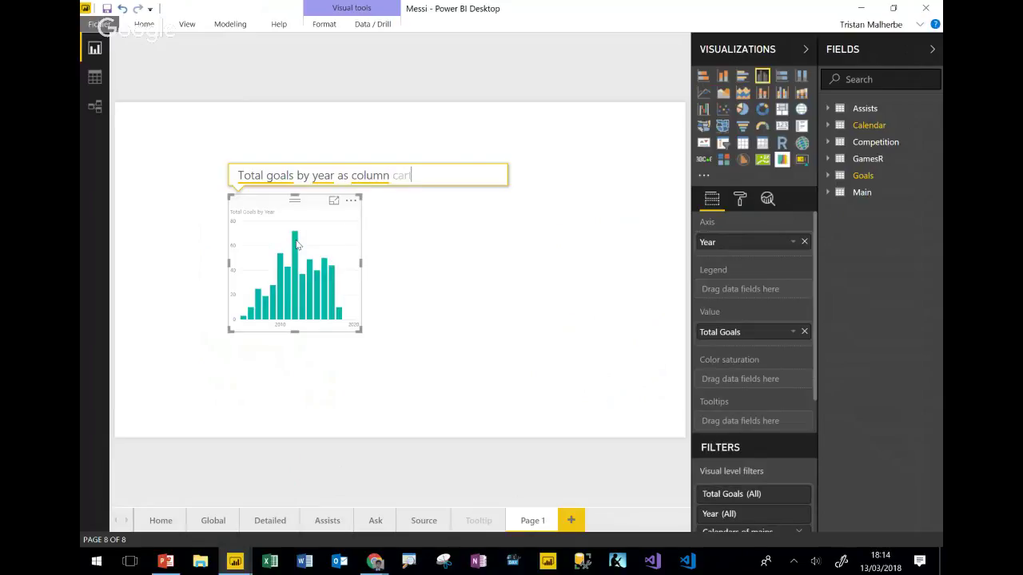
key("BackSpace")
type("h")
key("Return")
key("BackSpace")
key("BackSpace")
key("BackSpace")
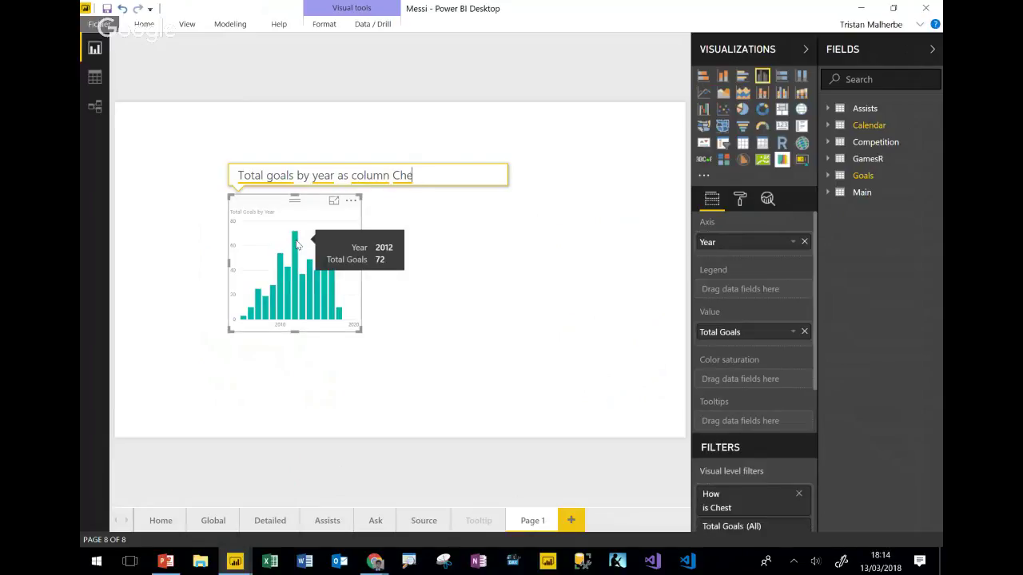
type("art")
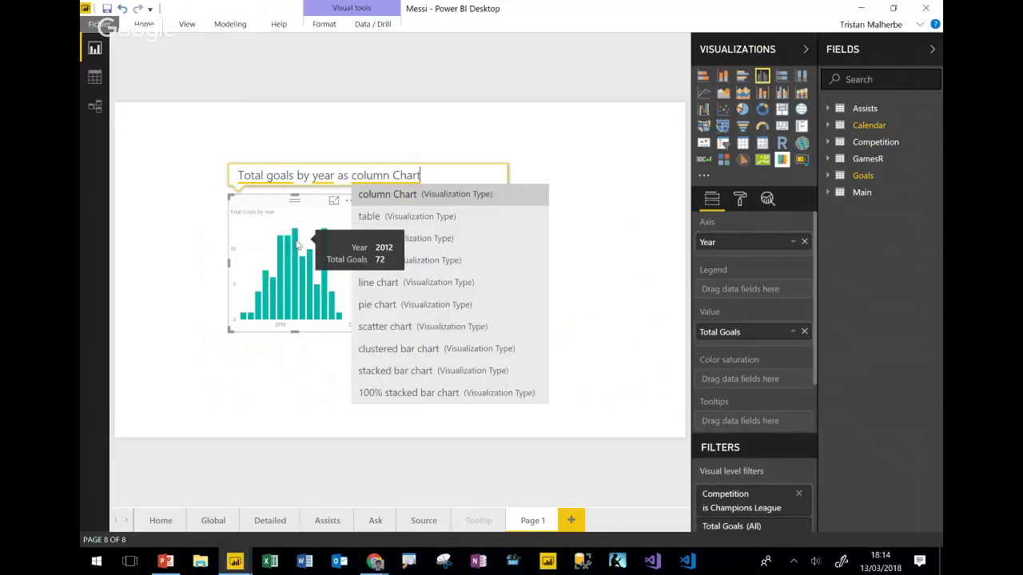
key("Return")
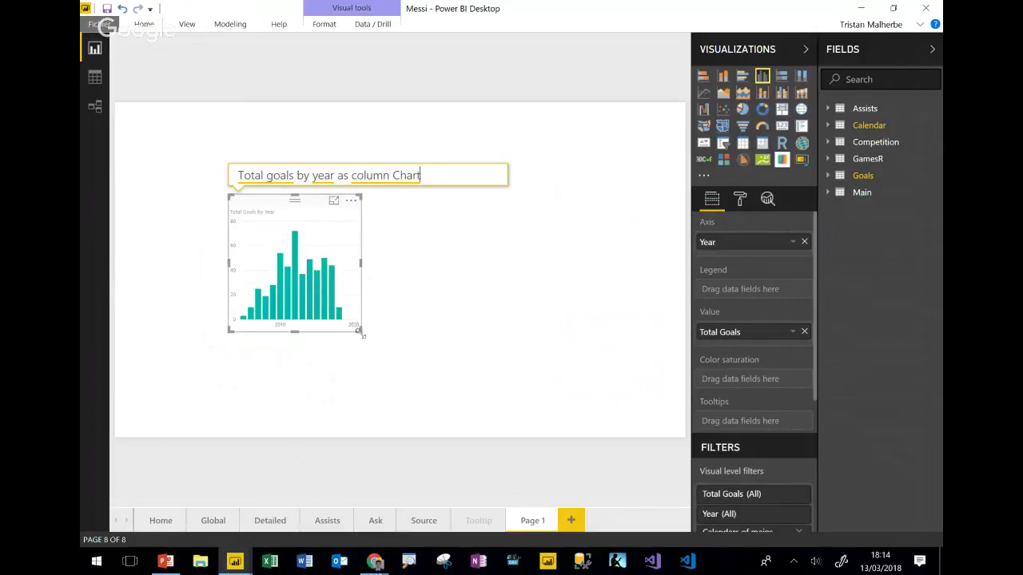
Step: Enlarge the Total Goals by Year column chart, shift it towards the middle of the page, and close its question box
left_click_drag(362, 331, 644, 388)
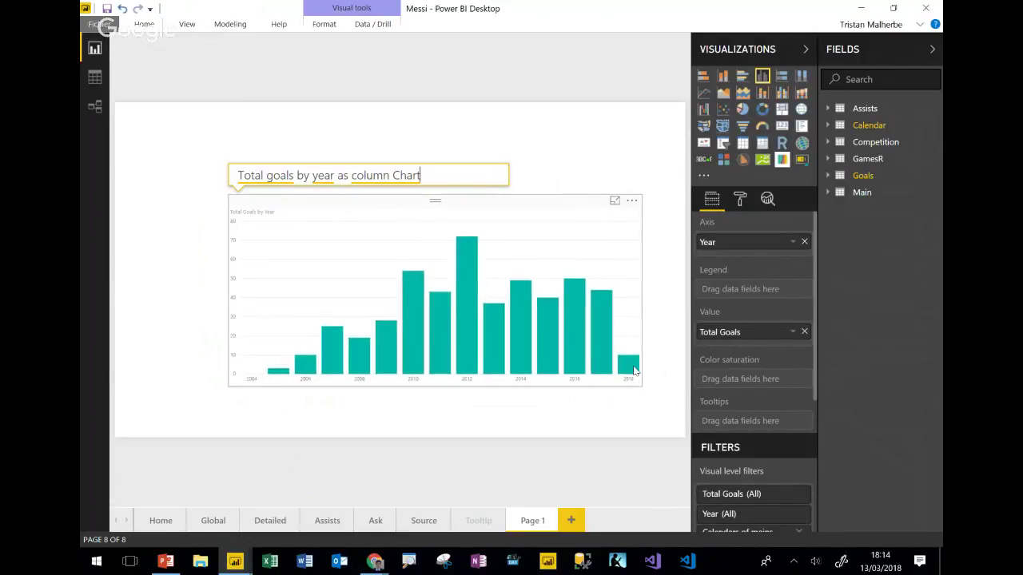
left_click_drag(570, 255, 549, 254)
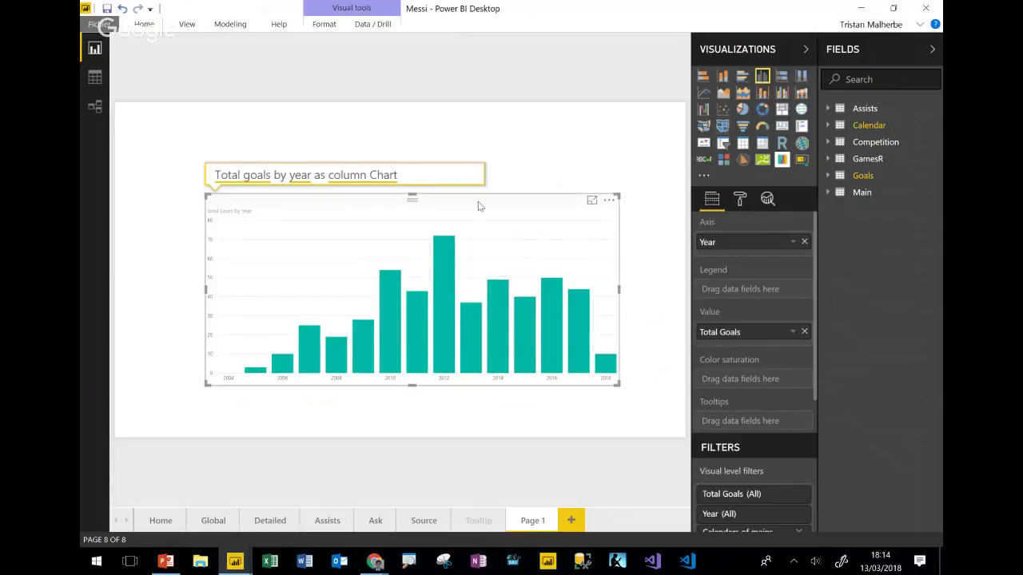
left_click_drag(479, 207, 464, 207)
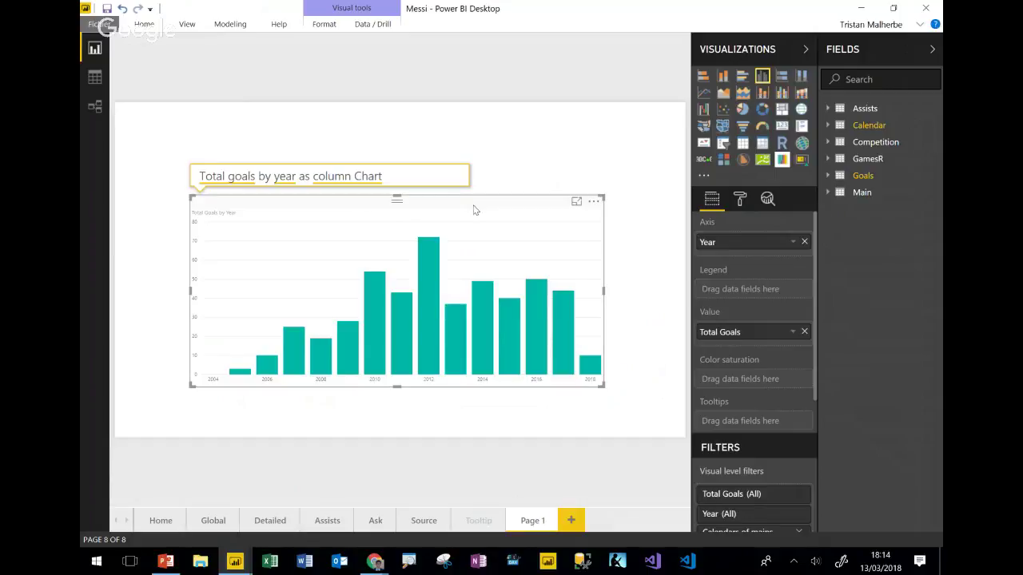
left_click_drag(473, 210, 453, 210)
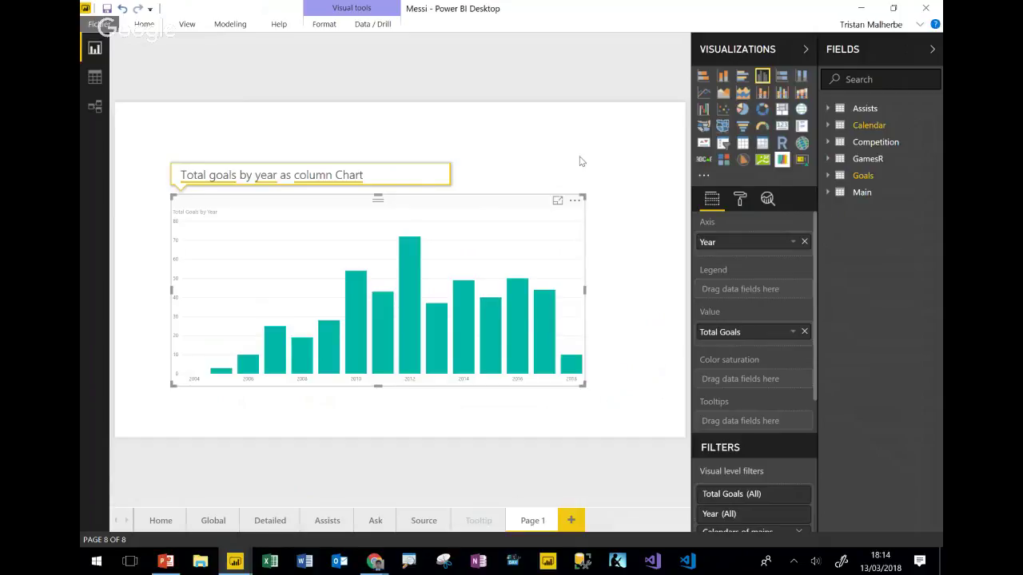
mouse_move(417, 249)
left_click(528, 165)
left_click(471, 214)
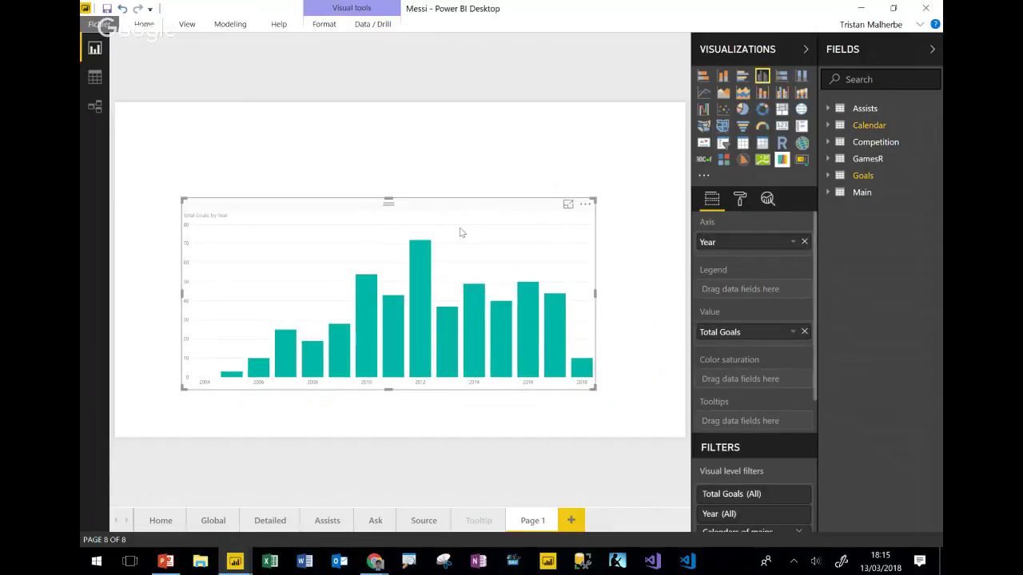
Step: Run the Explain the increase analysis on the 2012 column of Total Goals by Year
mouse_move(415, 269)
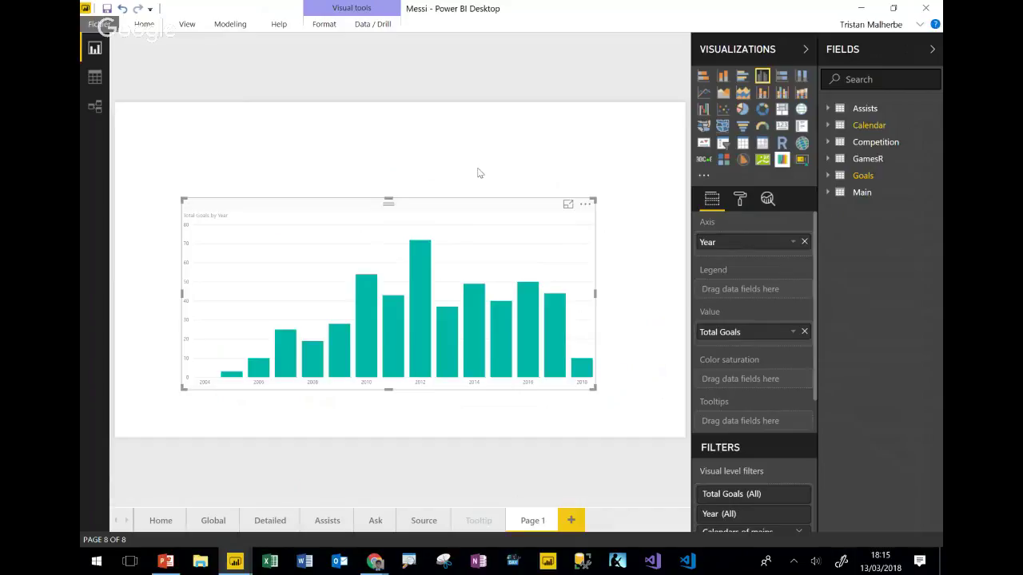
right_click(422, 268)
mouse_move(476, 348)
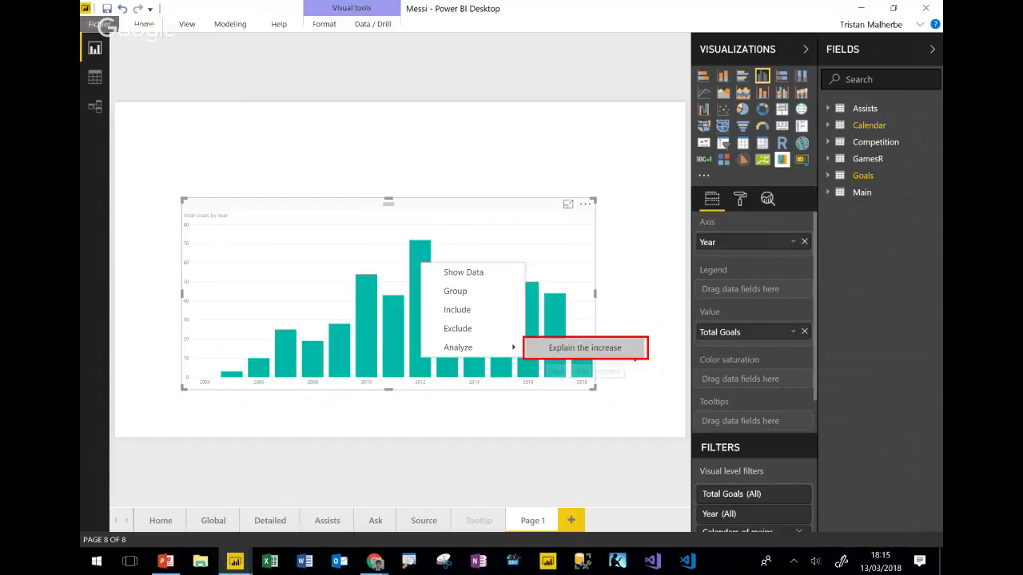
left_click(557, 349)
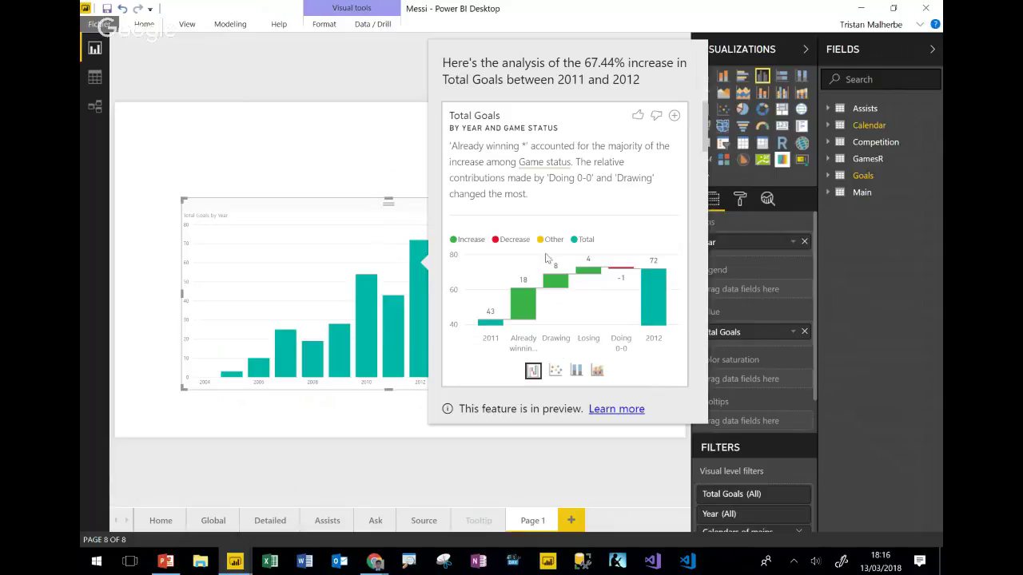
Step: Examine the explanations by Game status and How, comparing the 2011 and 2012 bars with the categories between them
mouse_move(704, 119)
left_mouse_down()
mouse_move(705, 140)
mouse_move(705, 118)
left_mouse_up()
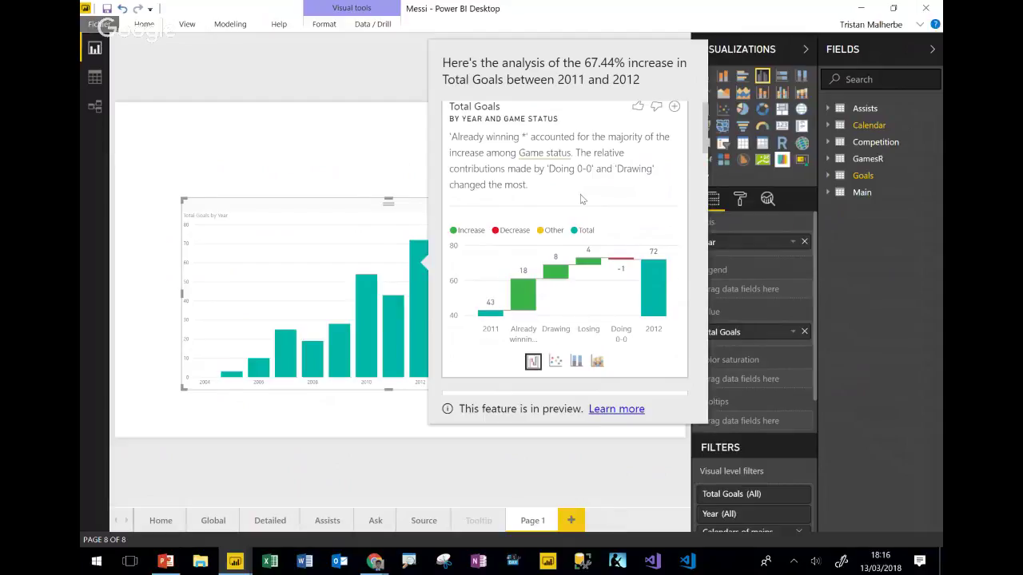
scroll(697, 119, "up", 1)
left_click_drag(704, 113, 695, 166)
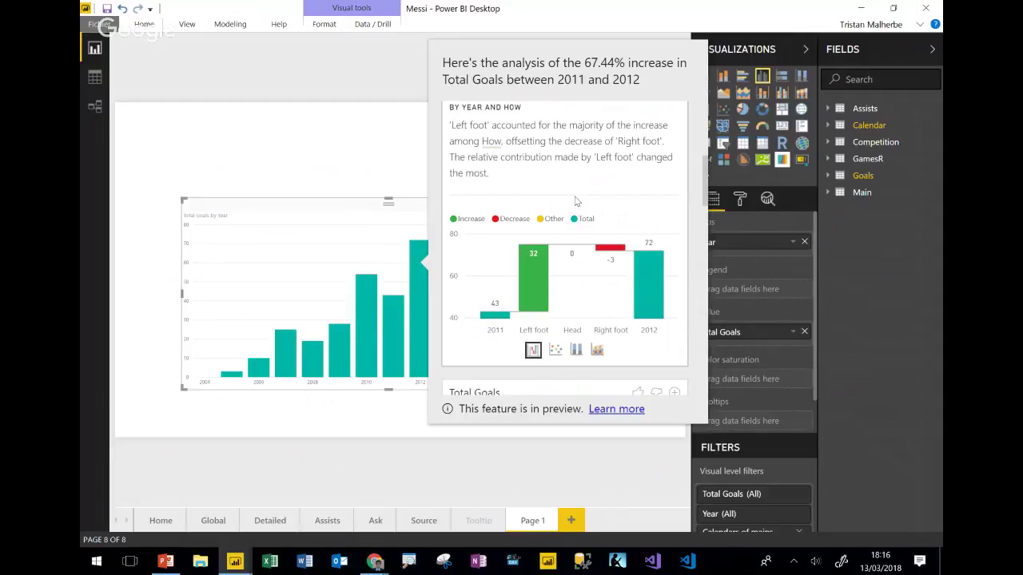
left_click_drag(466, 289, 515, 341)
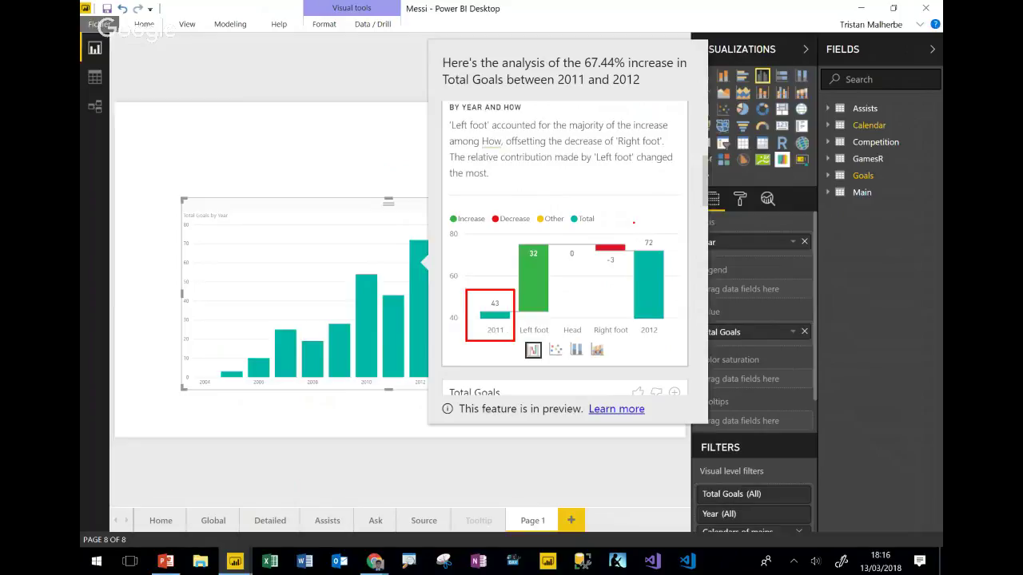
left_click_drag(630, 223, 677, 347)
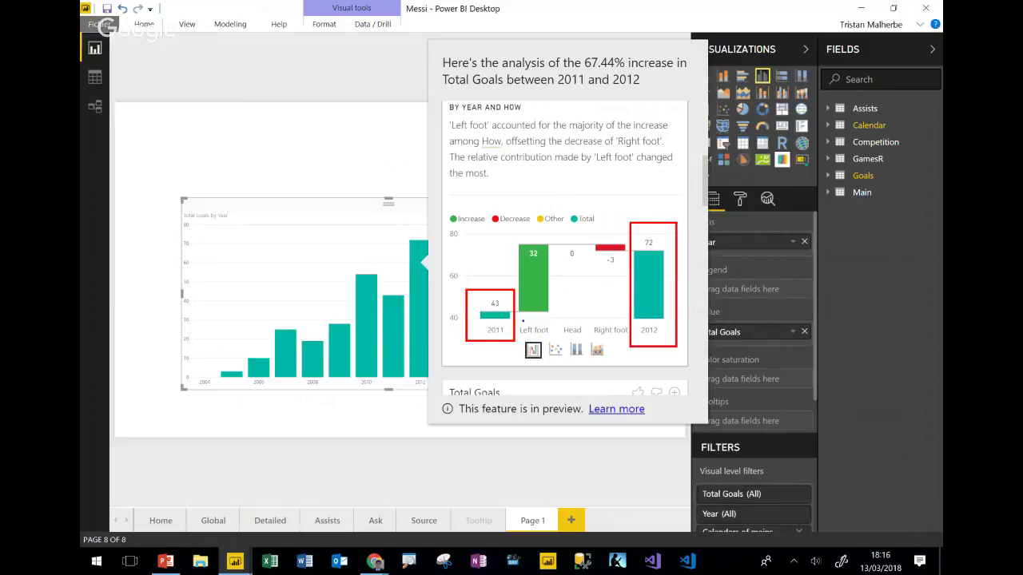
left_click_drag(515, 317, 629, 340)
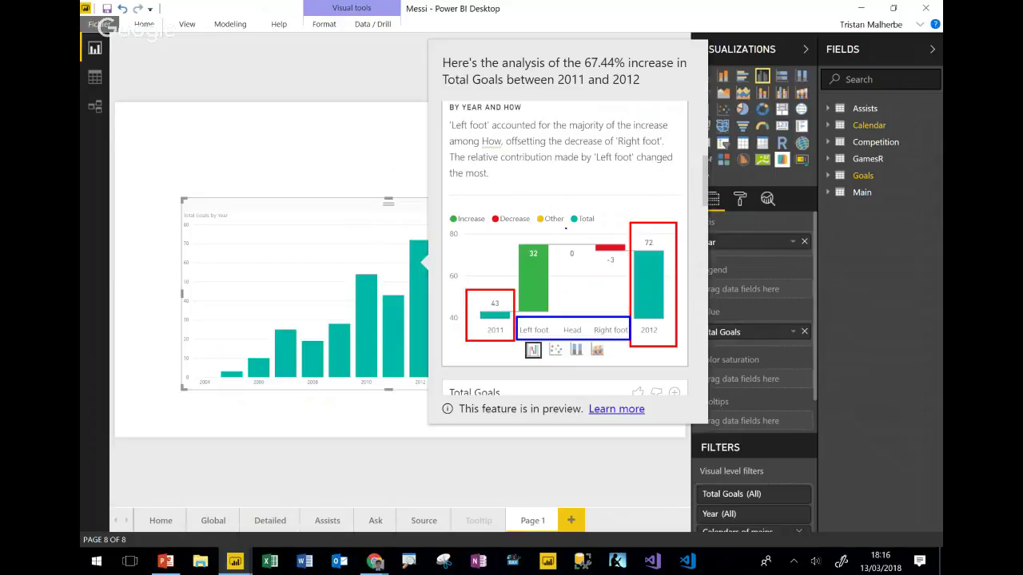
key("Escape")
Step: Review the explanations of the increase by Quarter, Competition and What
scroll(580, 183, "down", 3)
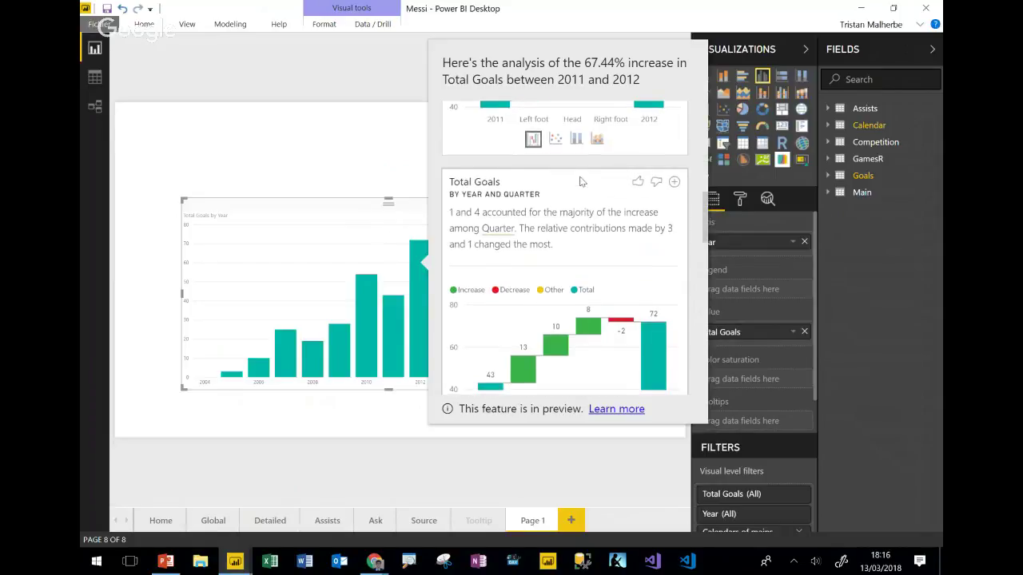
scroll(580, 183, "down", 1)
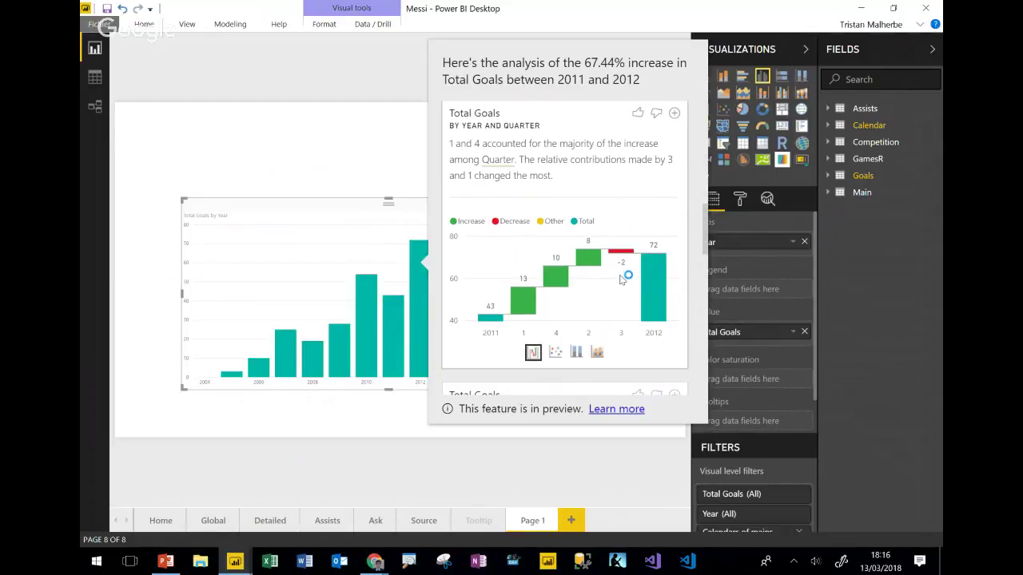
scroll(581, 247, "down", 1)
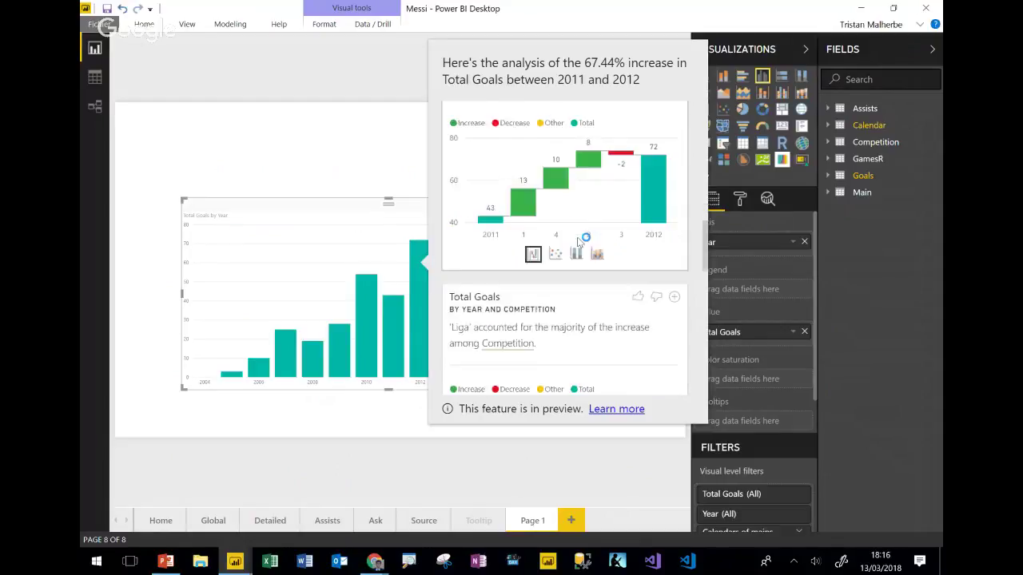
scroll(581, 240, "down", 3)
scroll(581, 236, "up", 2)
scroll(579, 240, "down", 1)
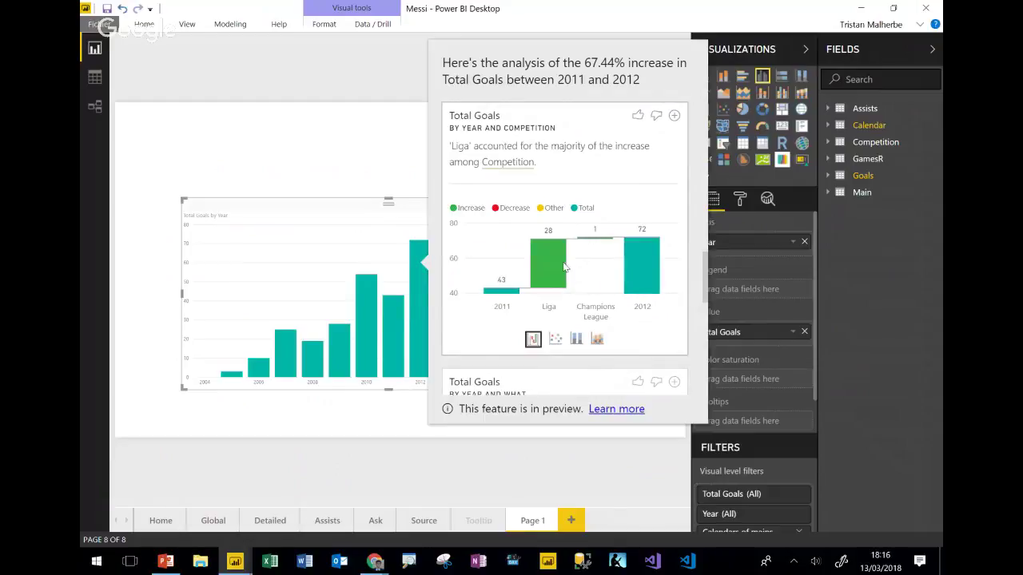
scroll(563, 266, "down", 2)
scroll(560, 261, "up", 2)
mouse_move(554, 247)
scroll(611, 272, "down", 2)
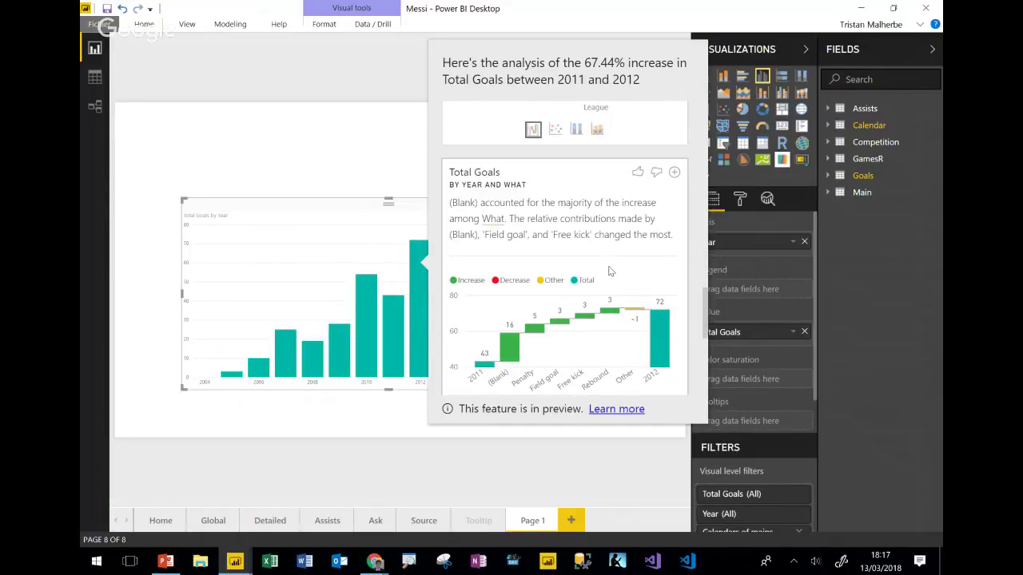
scroll(609, 272, "up", 4)
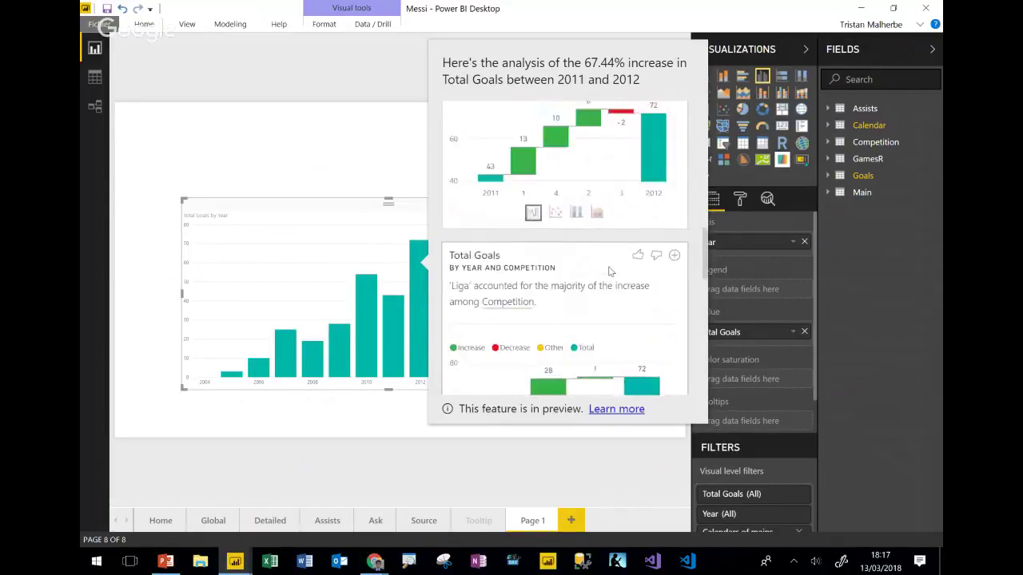
Step: Inspect the Quarter explanation's 2011 segments as a ribbon chart and return it to the waterfall view
scroll(609, 272, "up", 3)
left_click(597, 353)
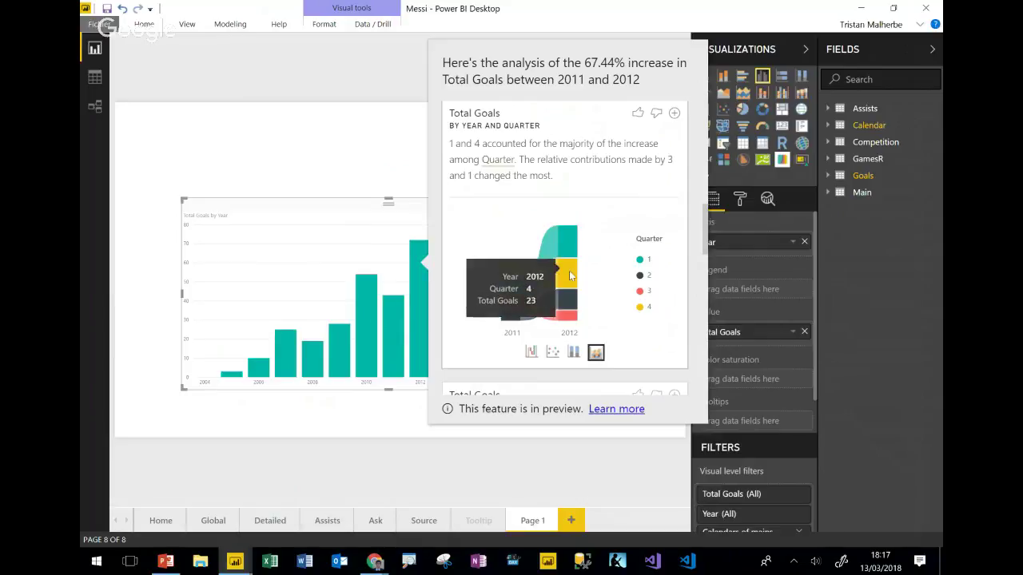
mouse_move(526, 300)
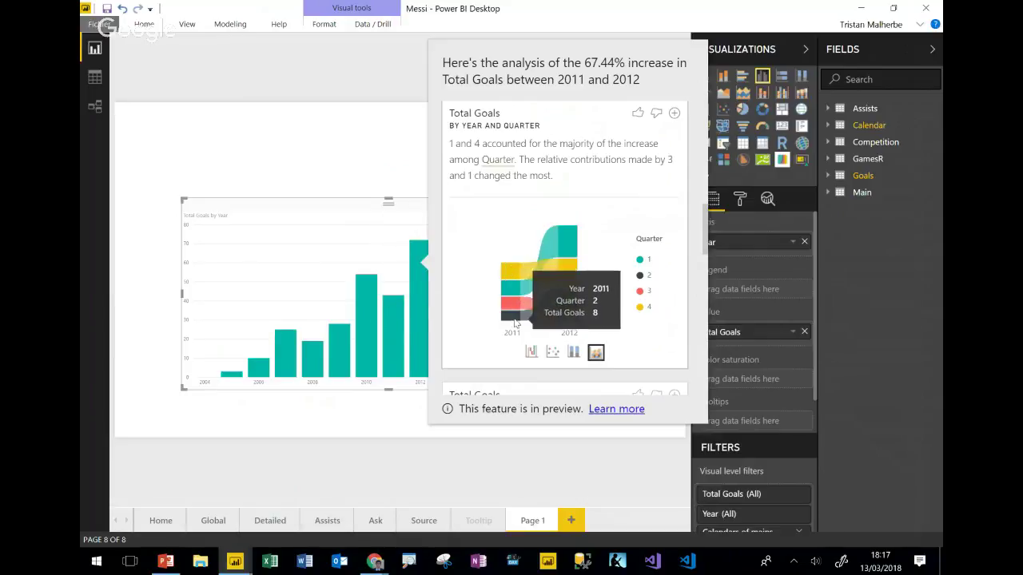
mouse_move(504, 285)
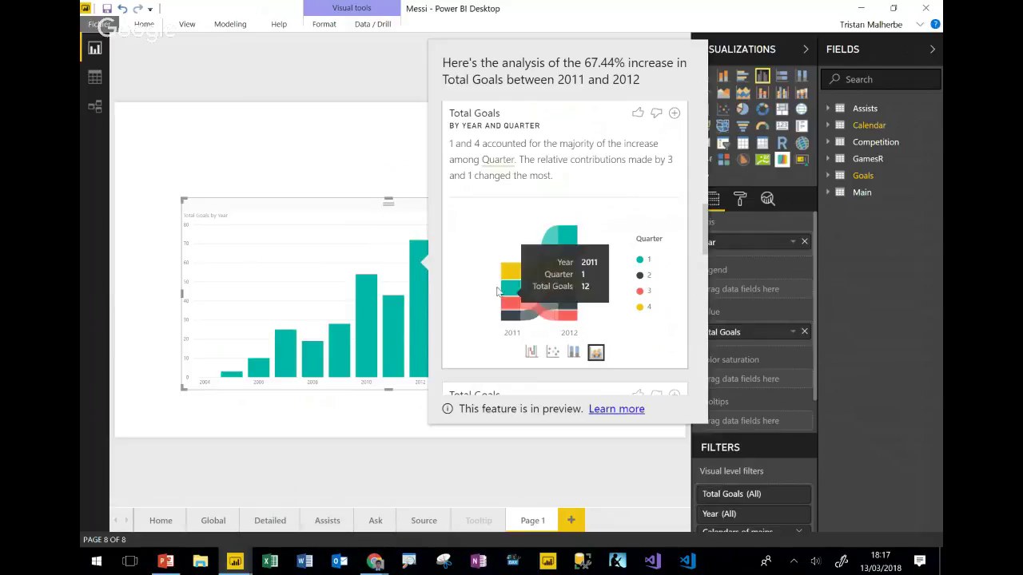
left_click(532, 353)
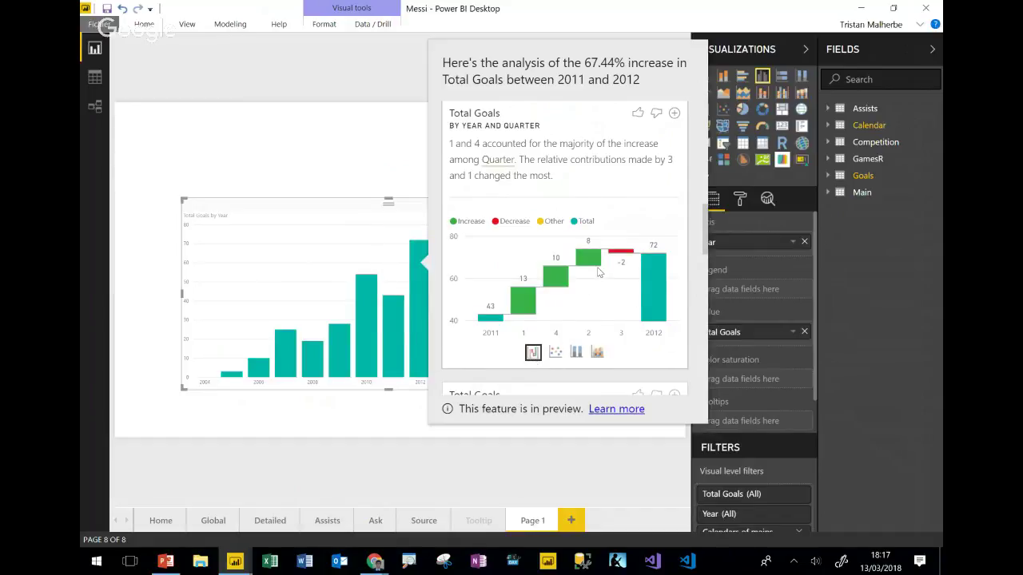
Step: Add the Total Goals by Year and How waterfall chart from the analysis to the report page
scroll(599, 268, "up", 2)
scroll(598, 268, "up", 2)
scroll(599, 270, "down", 3)
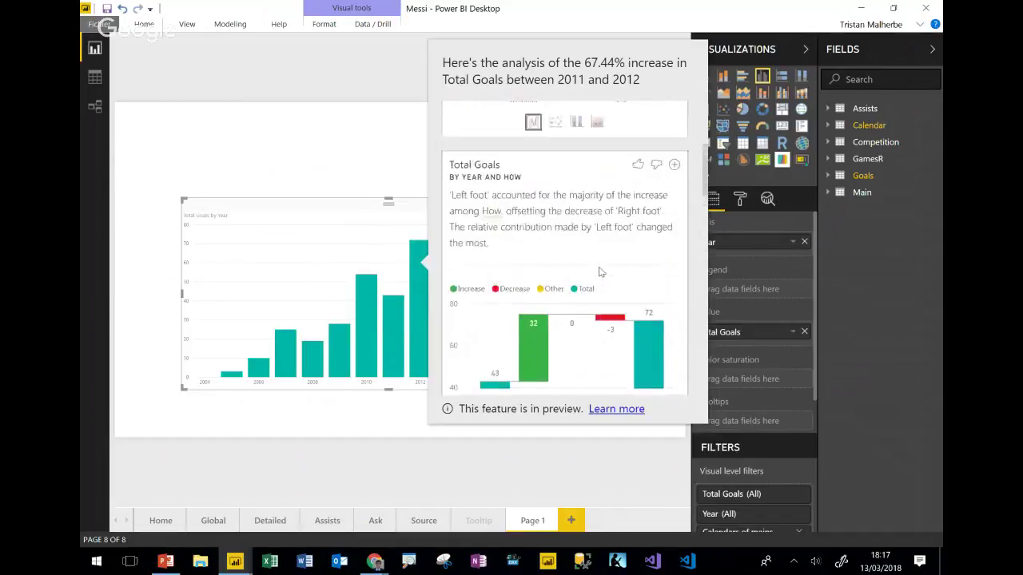
scroll(601, 273, "up", 1)
scroll(601, 273, "up", 3)
scroll(601, 273, "up", 1)
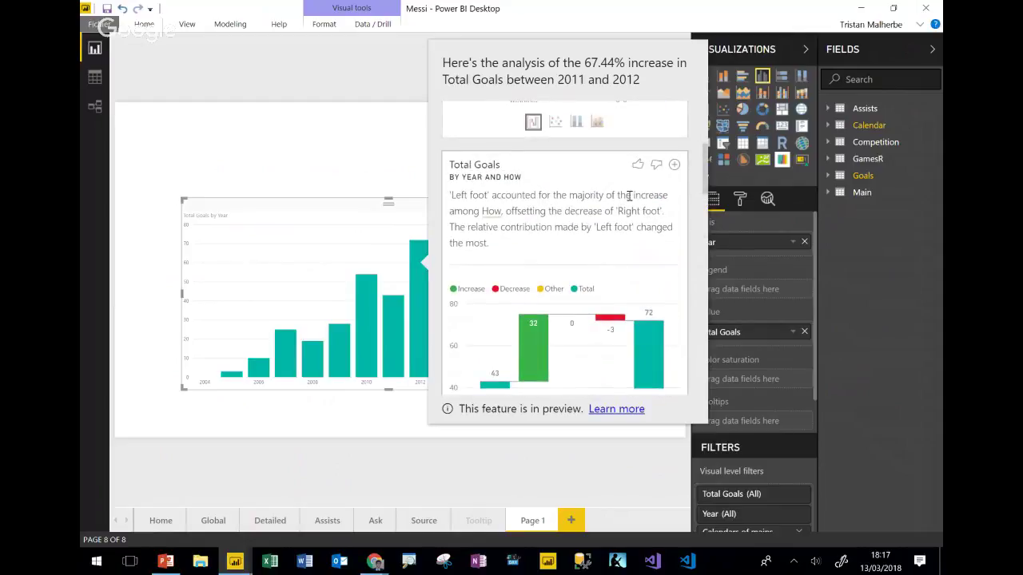
left_click(674, 166)
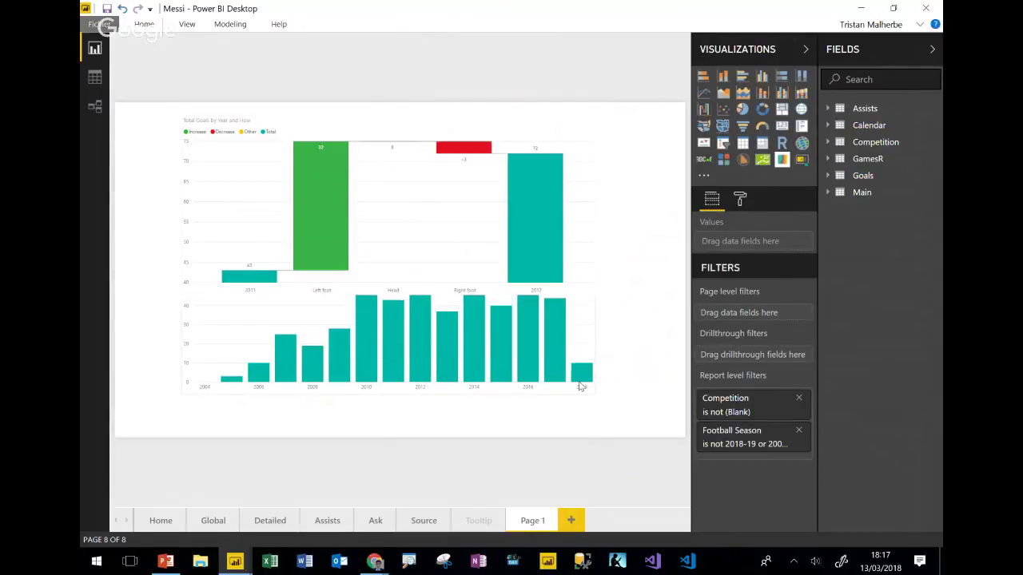
Step: Shrink the Year and How waterfall chart and arrange it above the Total Goals by Year column chart, leaving the waterfall selected
left_click(528, 291)
left_click_drag(528, 292, 518, 330)
left_click(589, 293)
left_click_drag(595, 296, 523, 243)
left_click_drag(386, 196, 432, 199)
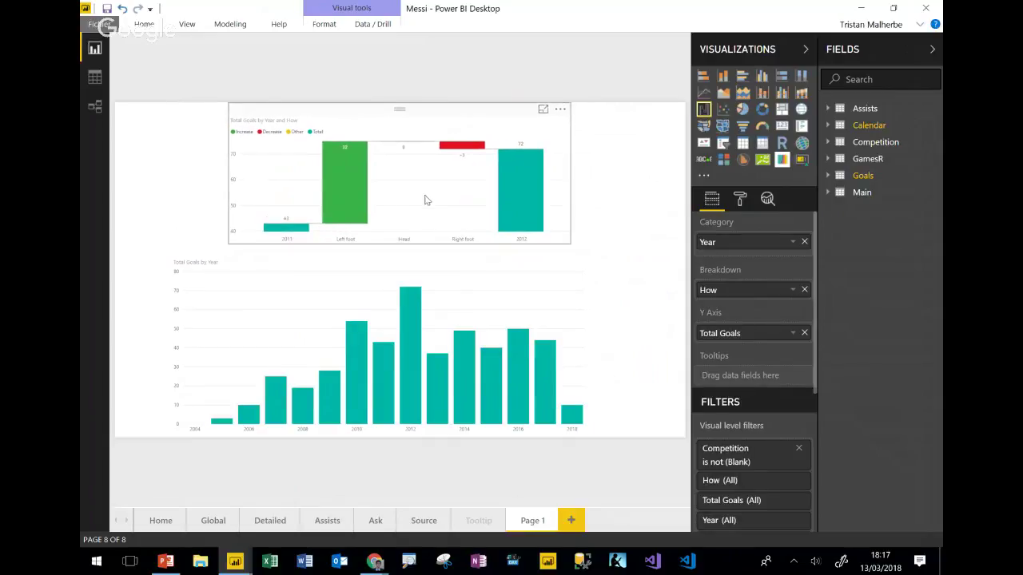
left_click_drag(445, 267, 473, 267)
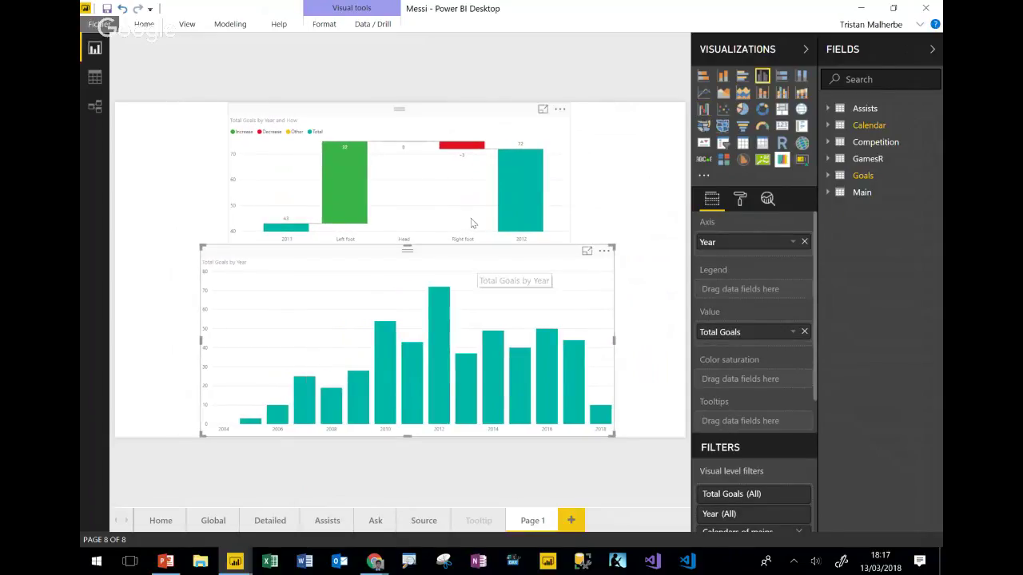
left_click(416, 185)
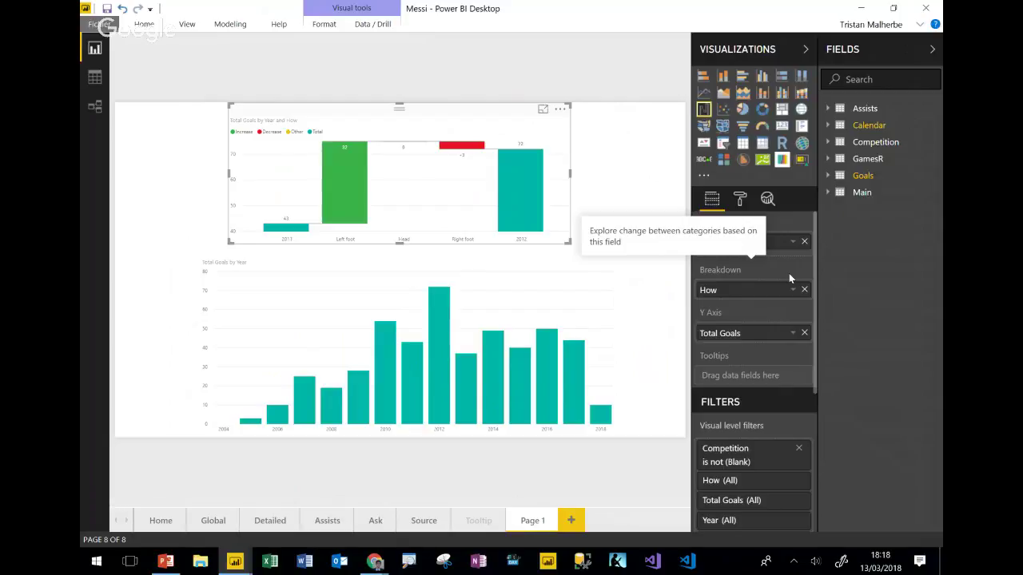
Step: Highlight the Left foot bar in the Year and How waterfall chart, clear the highlight, and delete the chart from the page
left_click(357, 177)
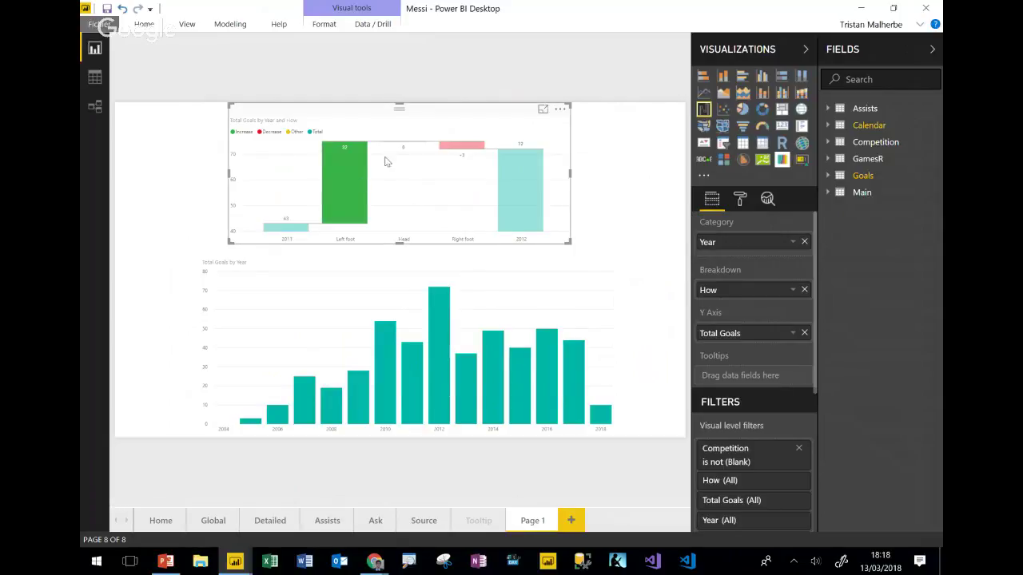
left_click(447, 150)
left_click(447, 149)
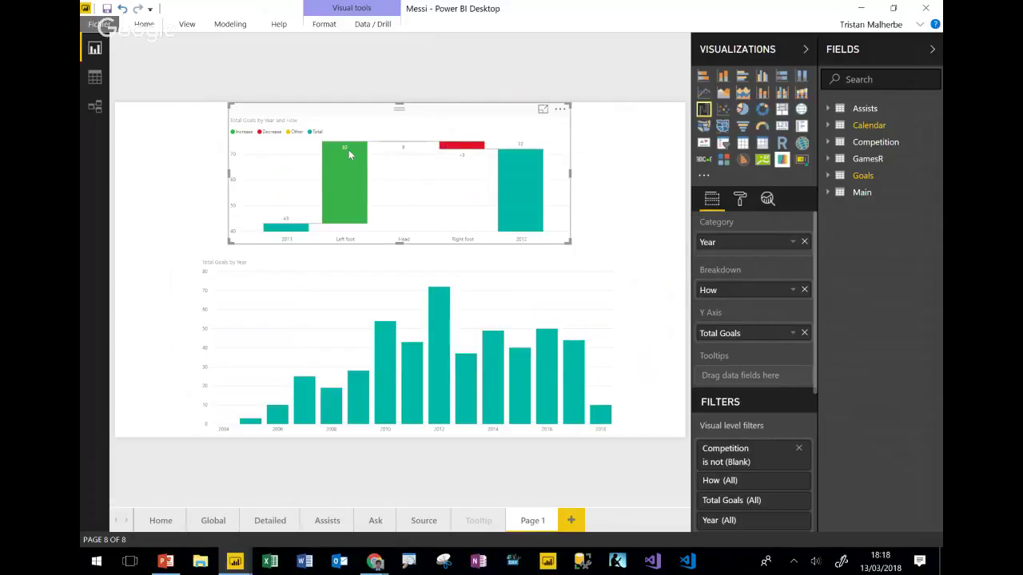
key("Delete")
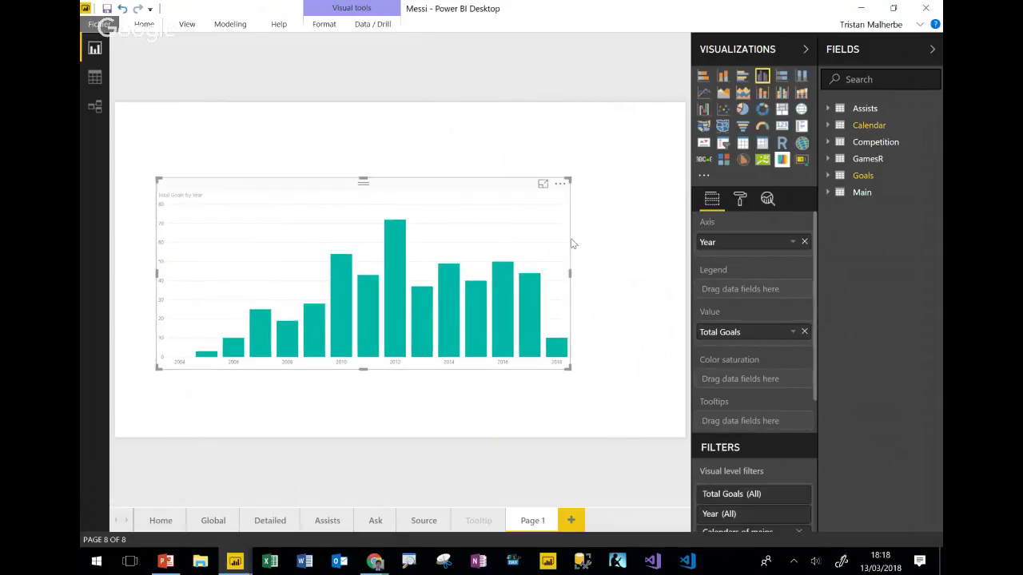
Step: Run the Explain the decrease analysis on the 2013 column of the Total Goals by Year chart
right_click(419, 302)
mouse_move(479, 389)
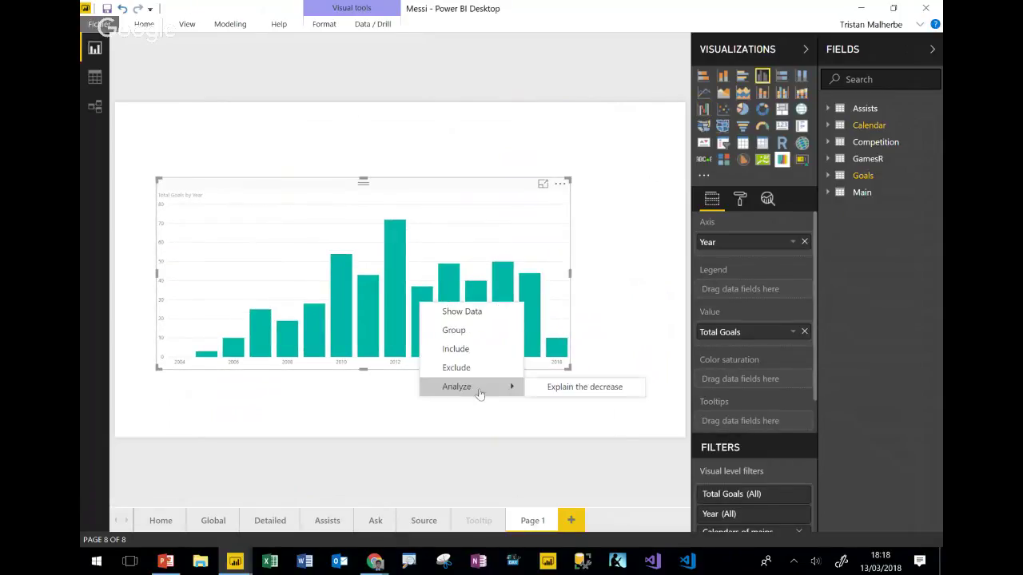
left_click(563, 388)
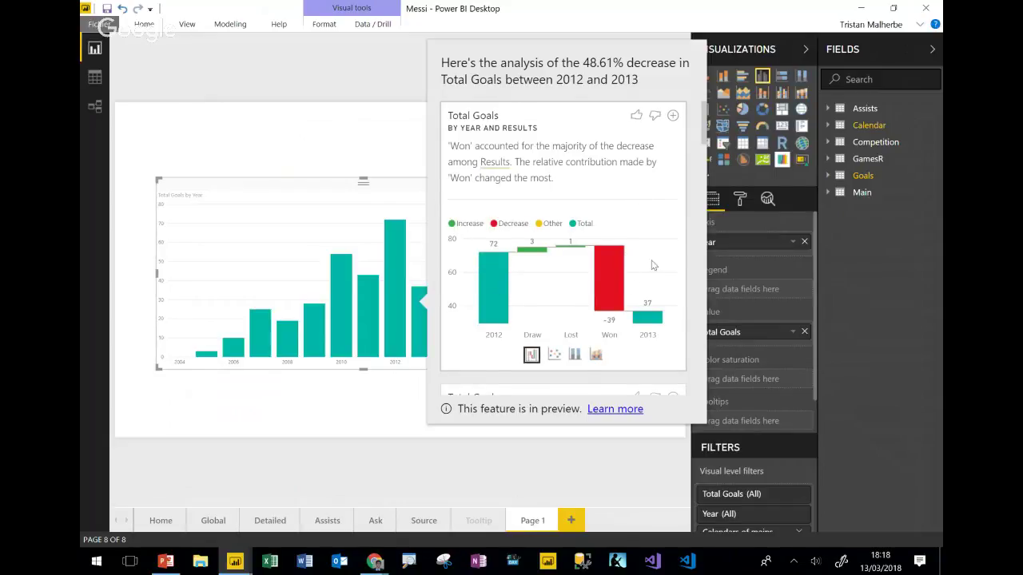
Step: Review the Opponent explanation, add its Total Goals by Year and Opponent waterfall chart to the report page, and close the analysis
scroll(652, 260, "down", 5)
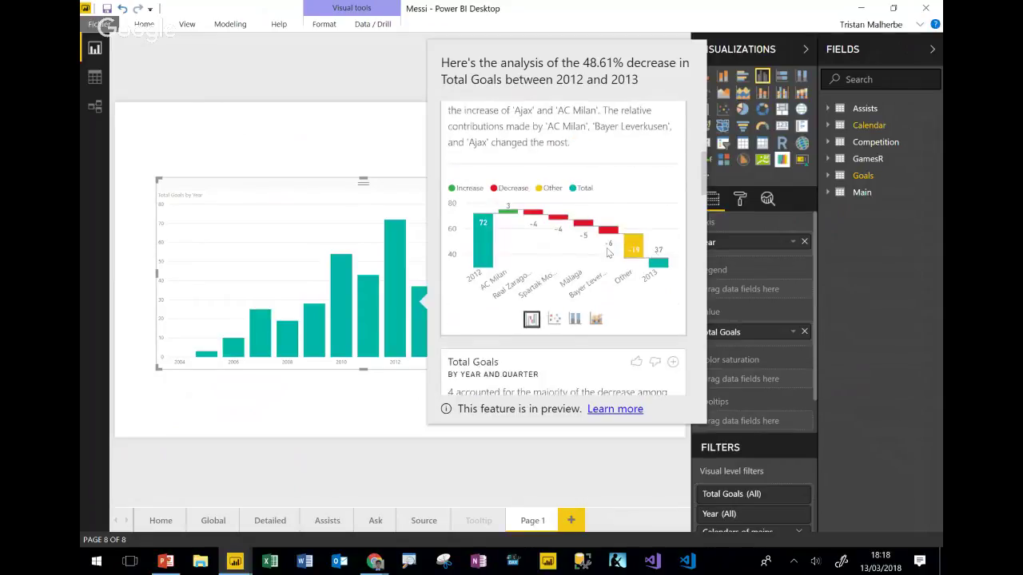
scroll(607, 247, "up", 2)
scroll(605, 252, "down", 2)
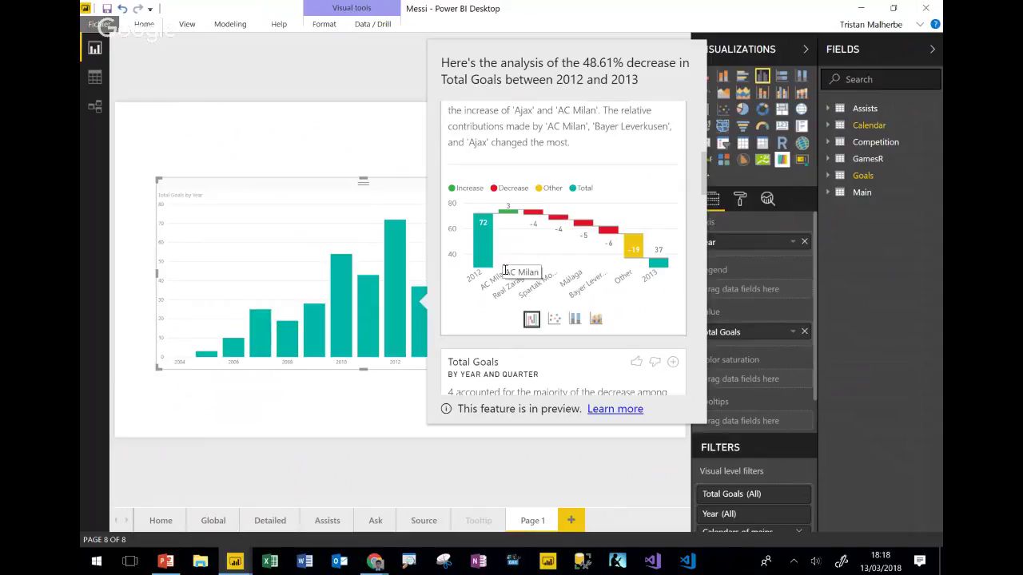
mouse_move(614, 257)
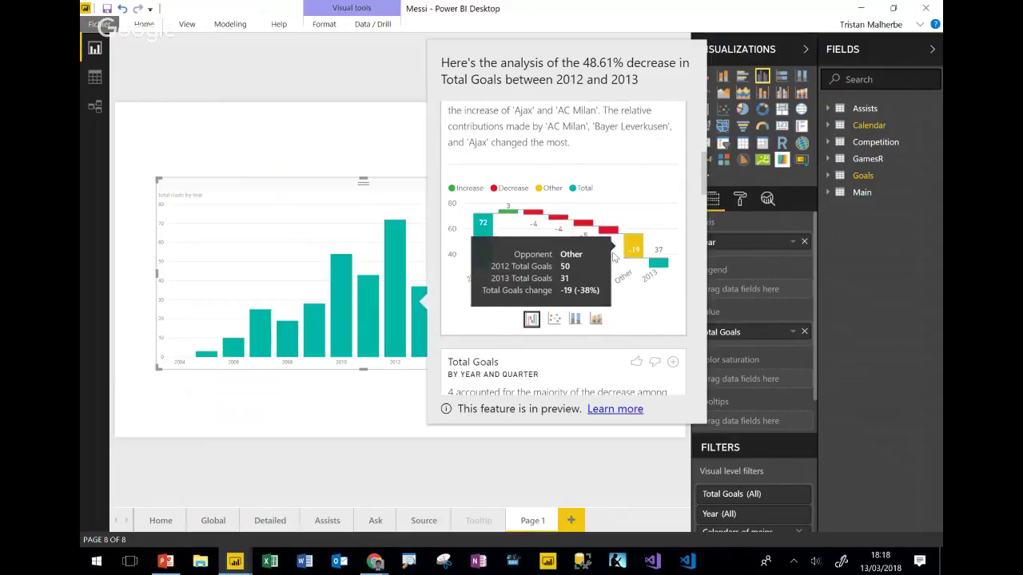
scroll(632, 240, "up", 2)
left_click(672, 188)
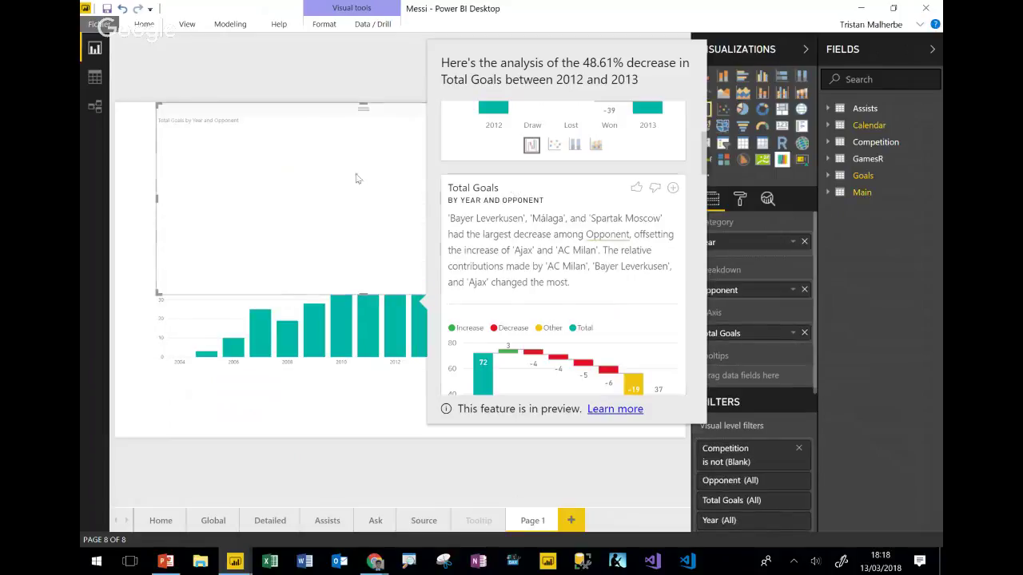
left_click(356, 377)
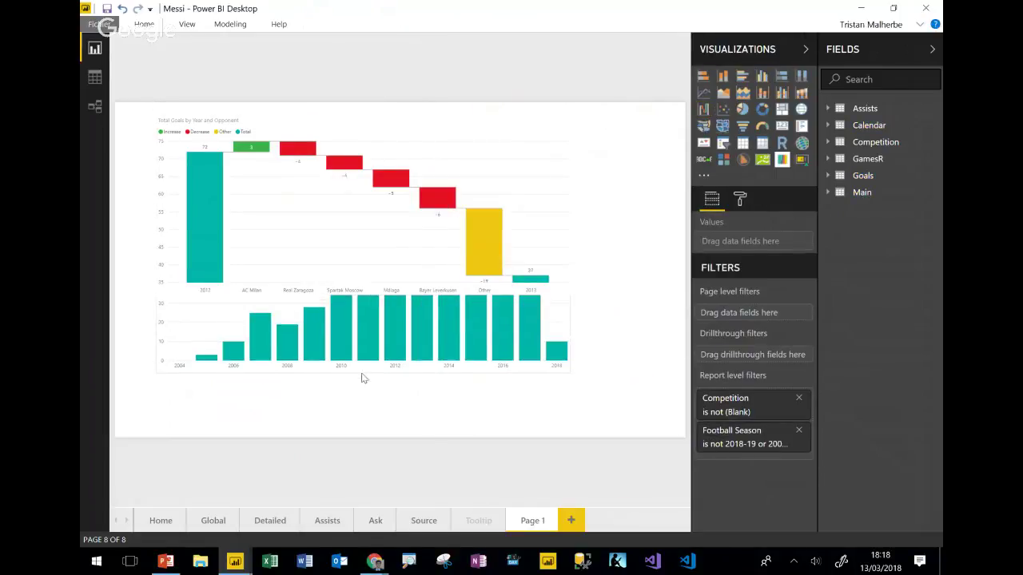
Step: Arrange the resized Year and Opponent waterfall above the Total Goals by Year column chart and collapse the field list to enlarge the canvas
left_click(361, 392)
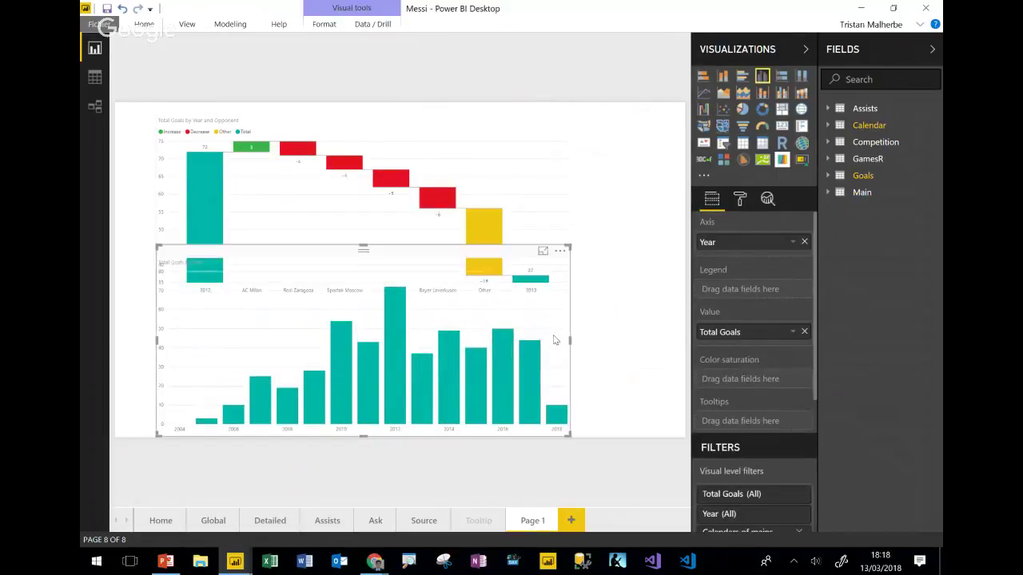
left_click_drag(555, 339, 578, 340)
left_click_drag(592, 248, 570, 280)
left_click(512, 178)
key("Right")
key("Right")
key("Right")
mouse_move(536, 192)
left_mouse_down()
mouse_move(566, 188)
mouse_move(555, 188)
left_mouse_up()
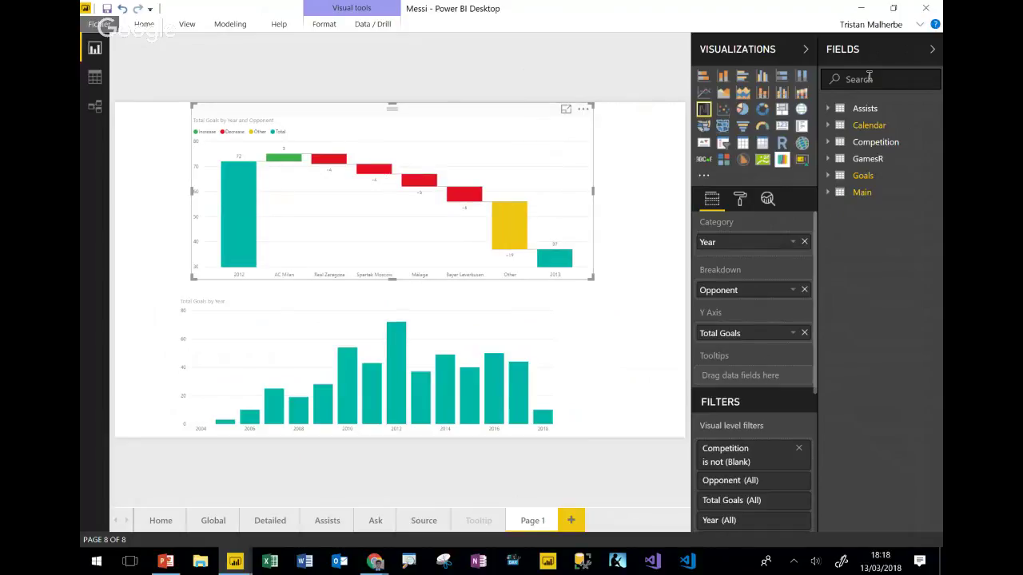
left_click(932, 49)
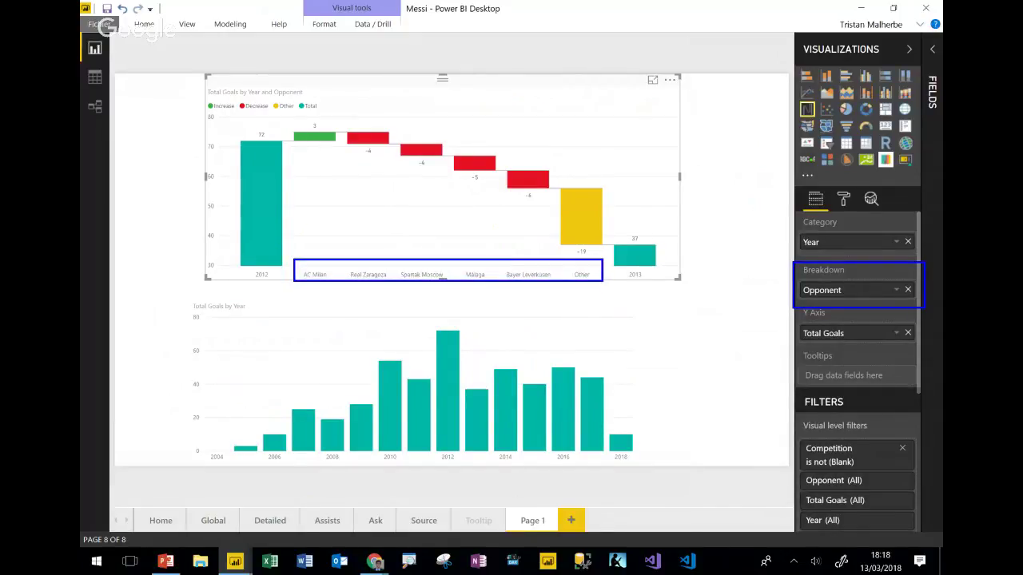
Step: Reduce the Year and Opponent waterfall chart's maximum breakdowns to 3 in its Breakdown formatting
left_click(843, 200)
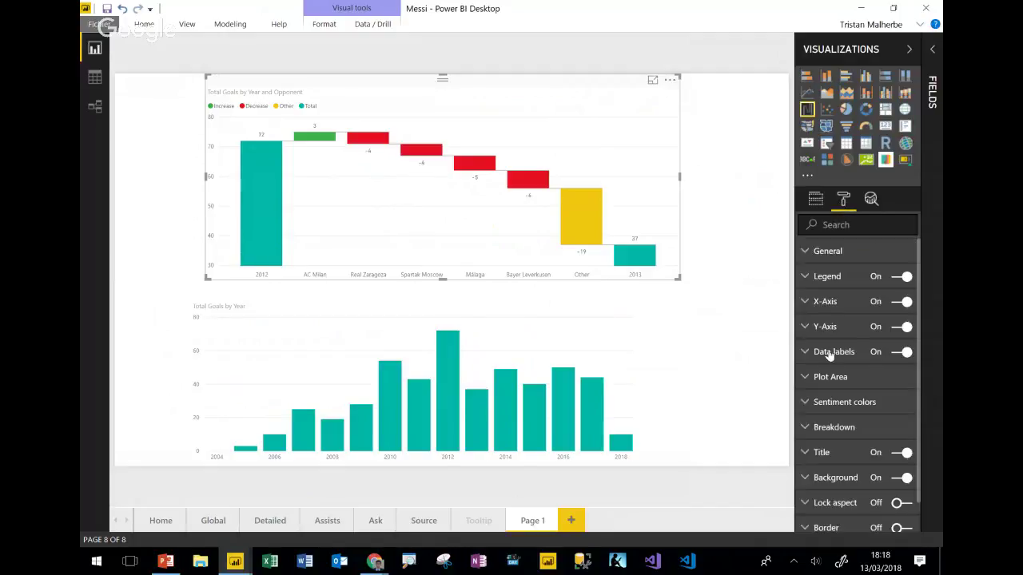
scroll(855, 334, "down", 1)
left_click(815, 394)
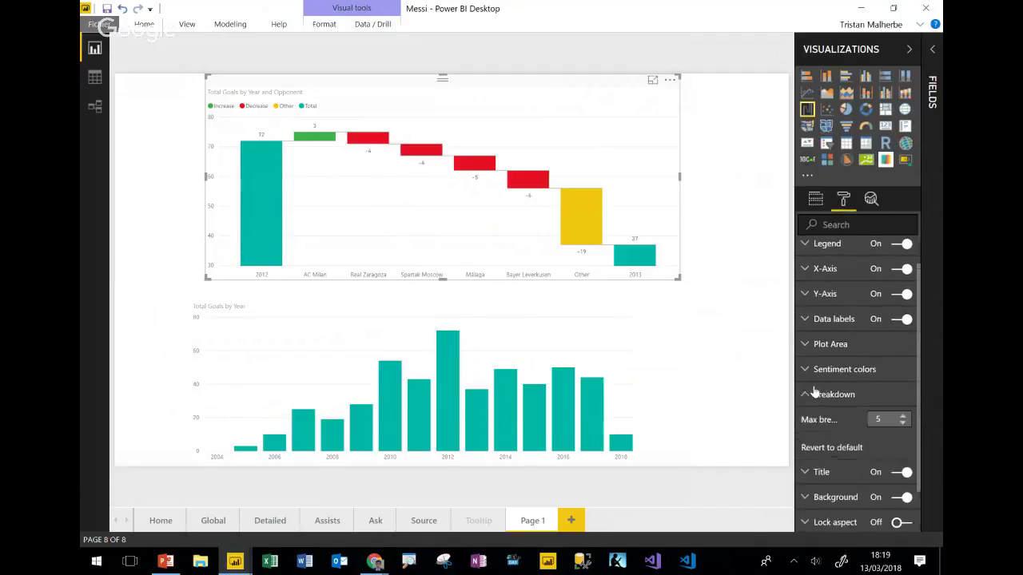
scroll(815, 391, "down", 2)
left_click(903, 373)
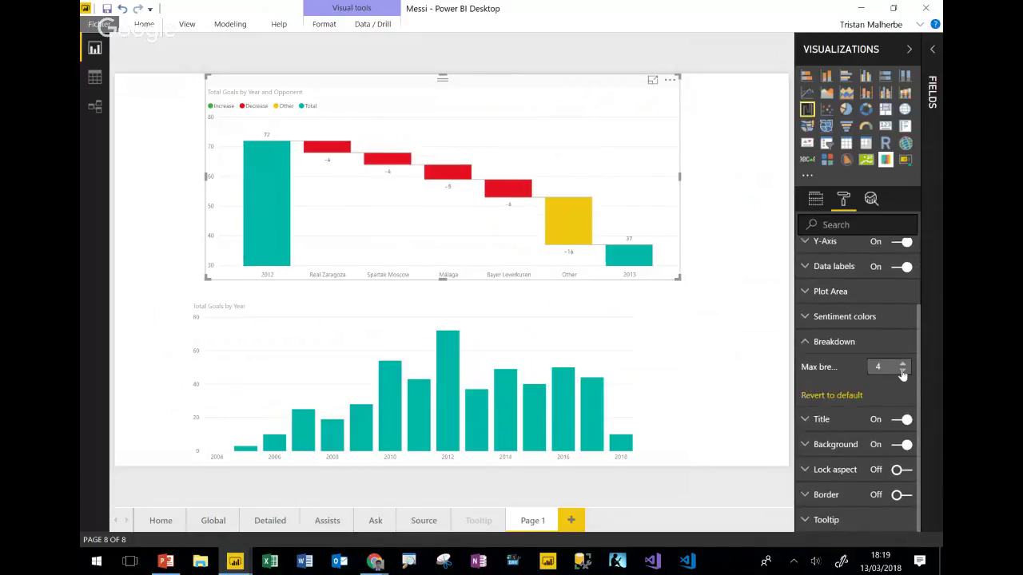
left_click(903, 372)
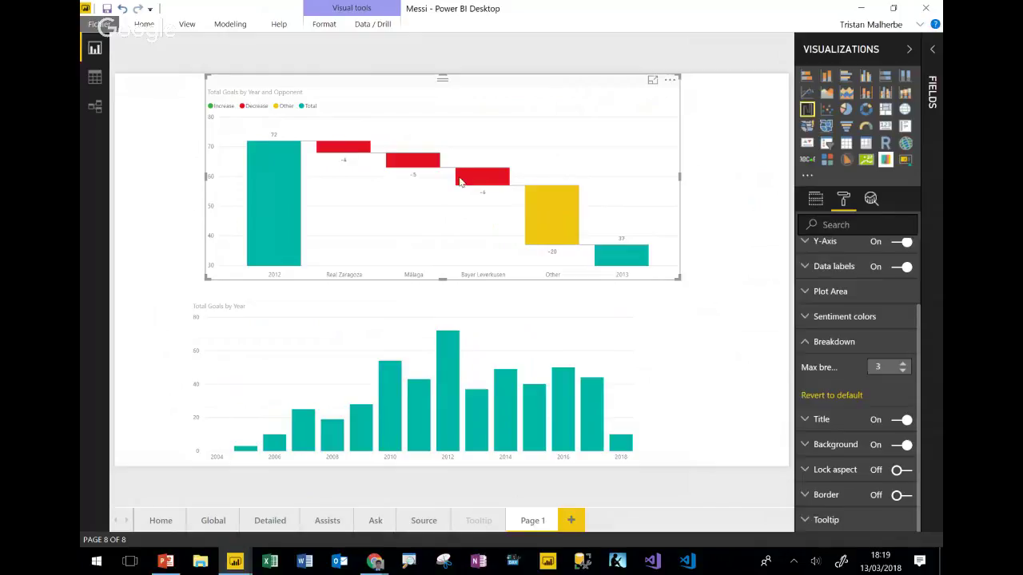
Step: Raise the Year and Opponent waterfall chart's maximum breakdowns to 18
left_click(903, 364)
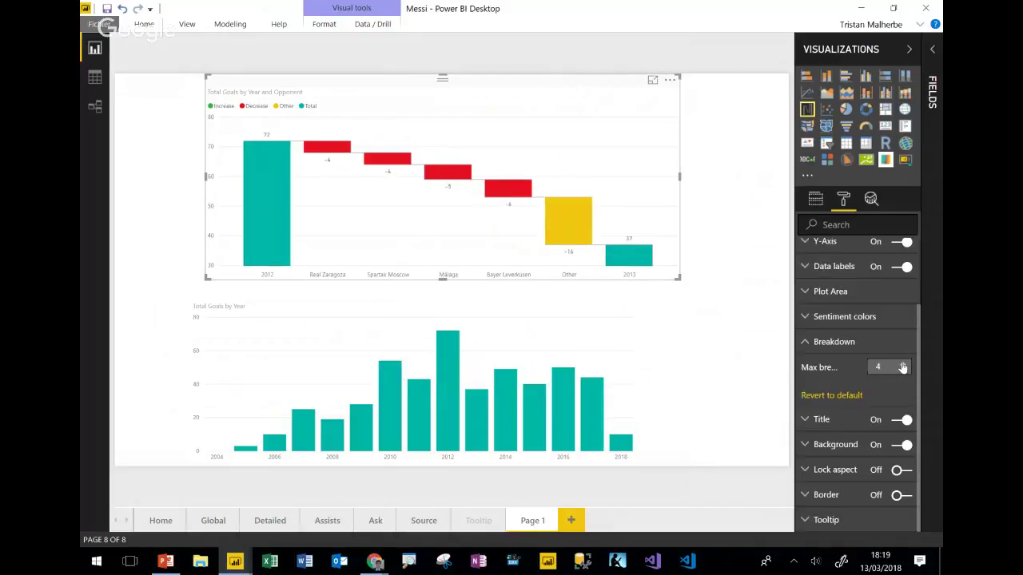
left_click(903, 365)
left_click(903, 365)
left_click(903, 364)
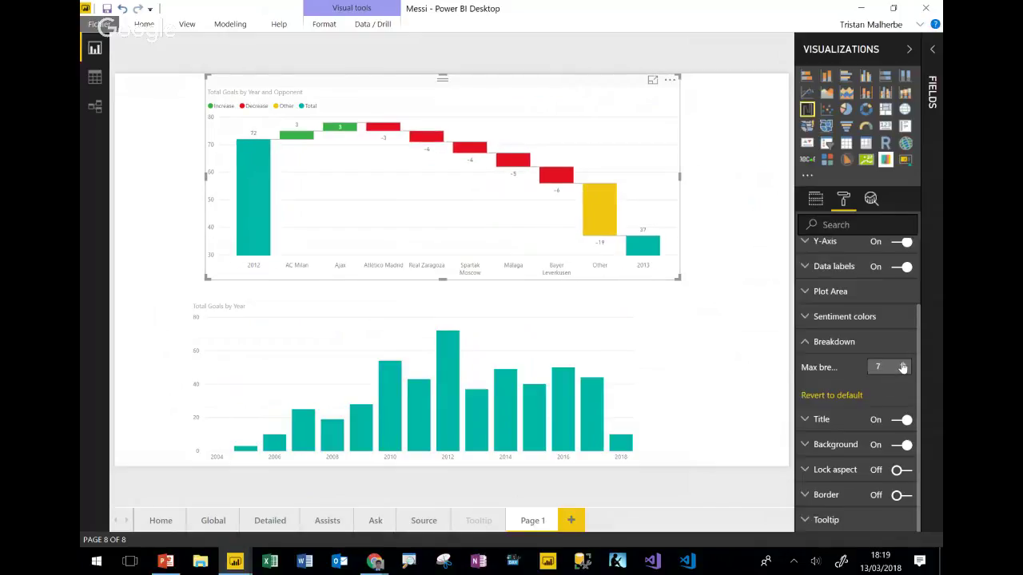
left_click(903, 365)
left_click(903, 365)
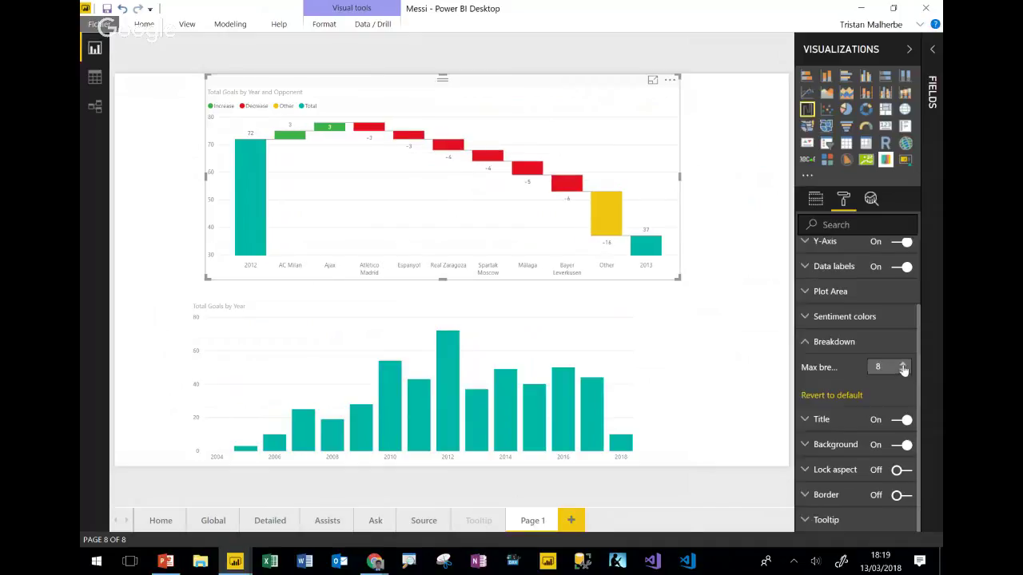
left_click(903, 364)
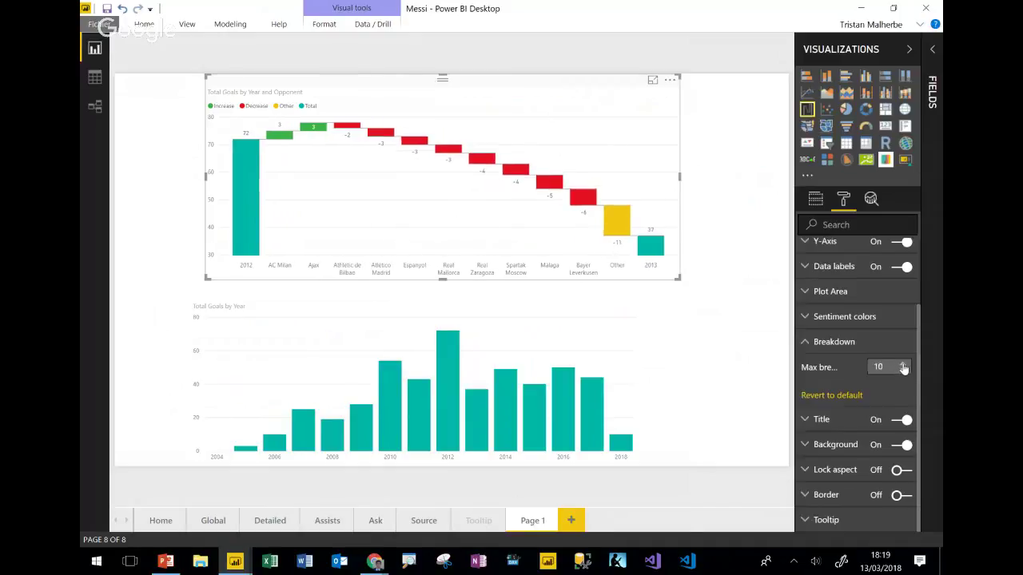
left_click(902, 365)
left_click(903, 364)
left_click(903, 364)
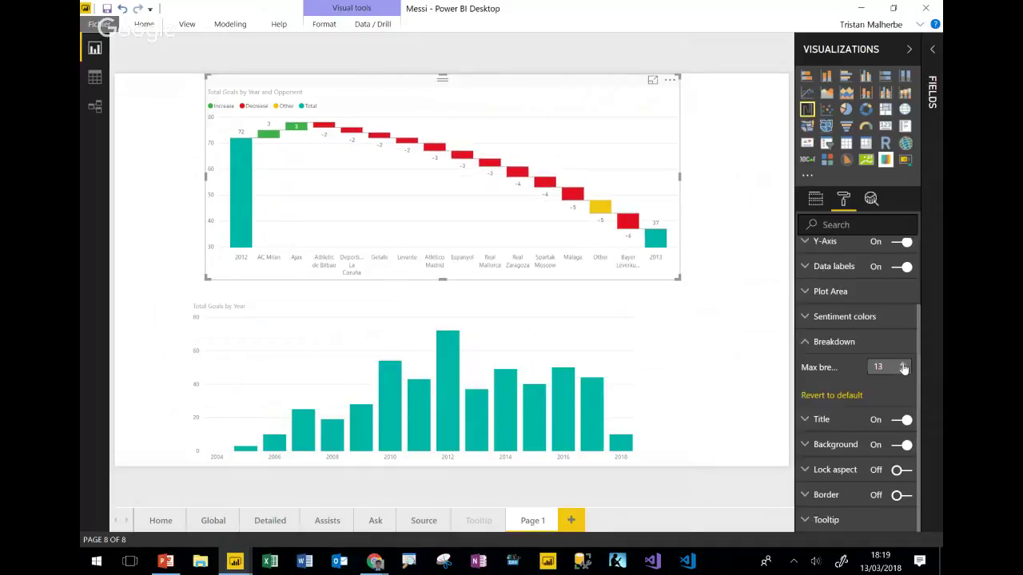
left_click(903, 364)
left_click(903, 365)
left_click(903, 364)
left_click(903, 365)
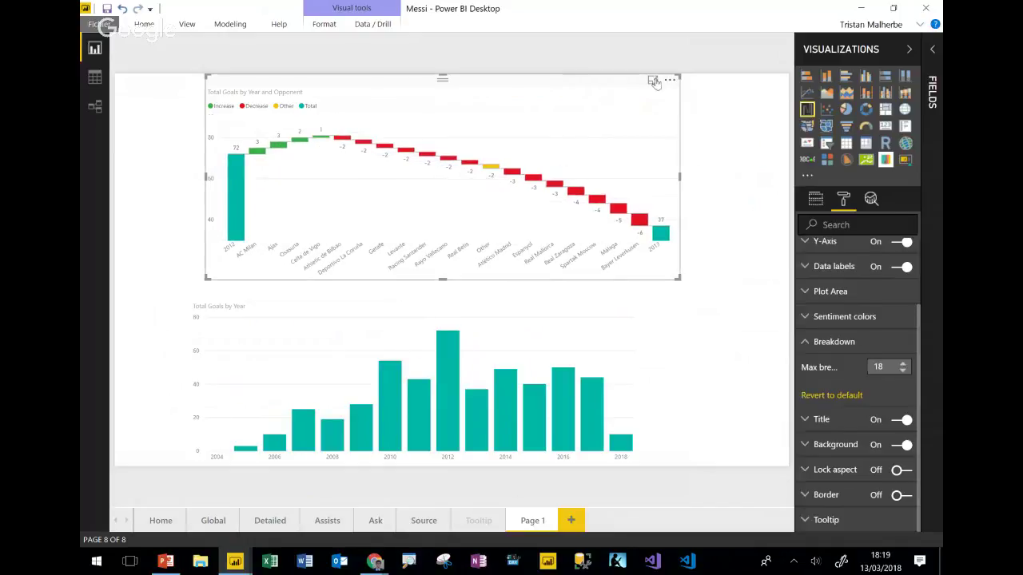
Step: View the waterfall in focus mode, set its maximum breakdowns to 20, and return to the report page, shifting the chart slightly
left_click(653, 80)
left_click(903, 364)
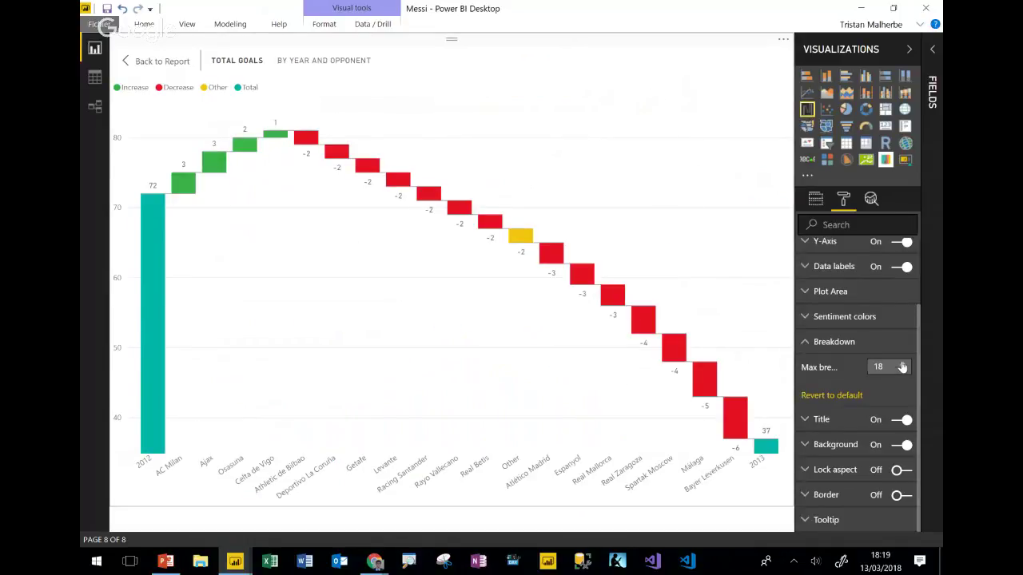
left_click(903, 365)
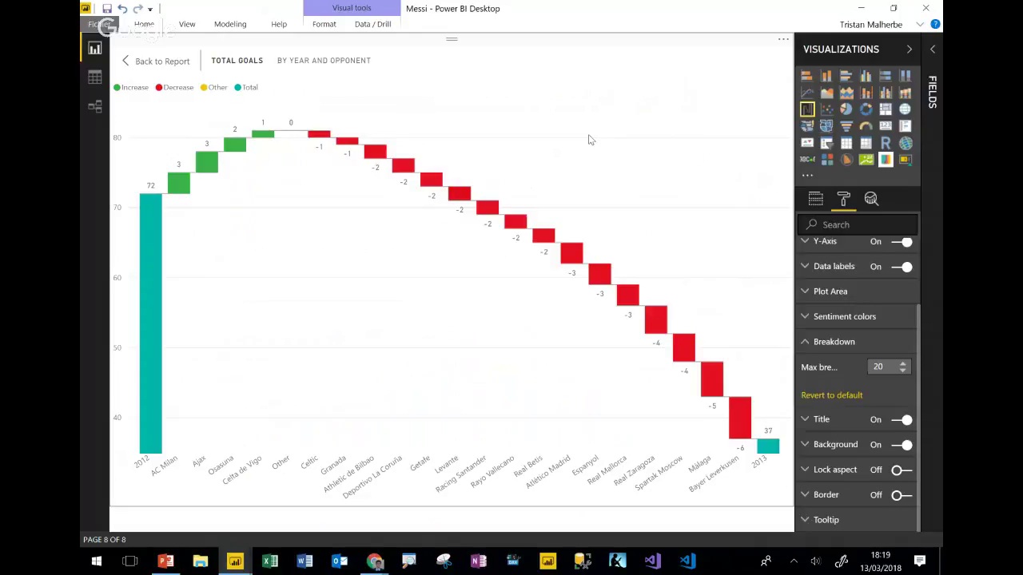
left_click(148, 62)
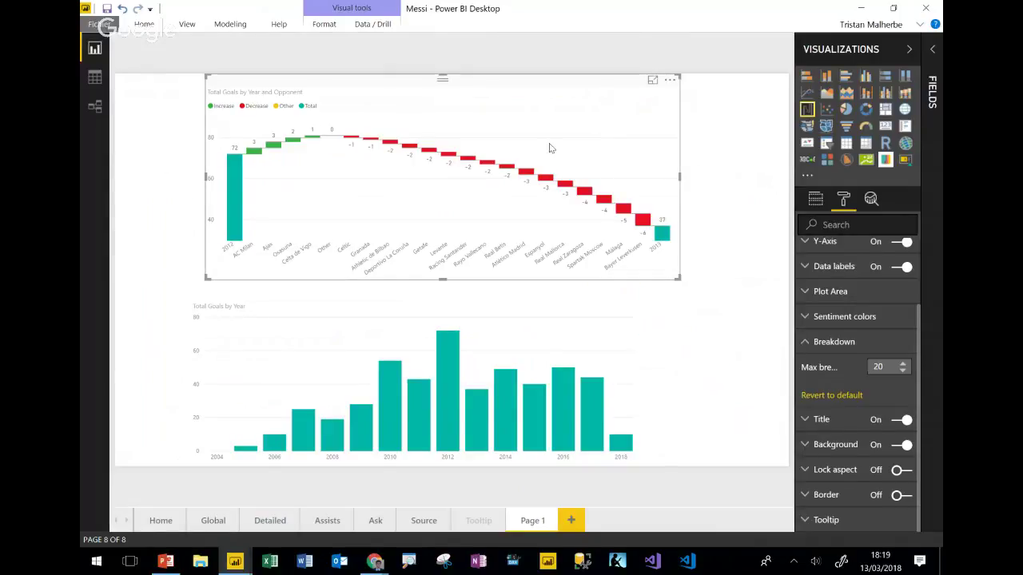
mouse_move(551, 128)
left_mouse_down()
mouse_move(527, 137)
mouse_move(538, 131)
left_mouse_up()
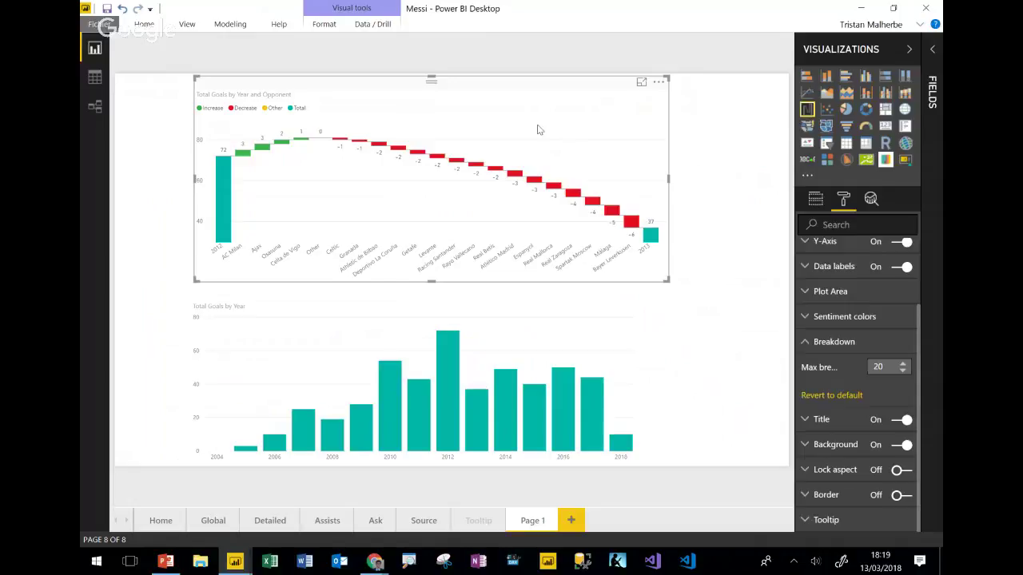
Step: Switch to the PowerPoint presentation, show the Agenda slide on slide 3, and return to the Power BI report
left_click(165, 562)
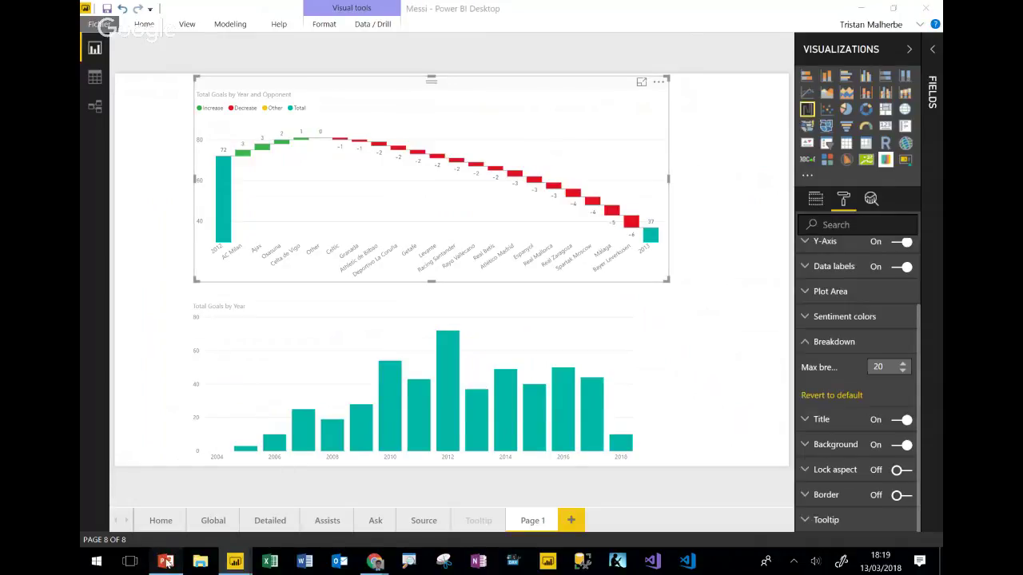
left_click(110, 157)
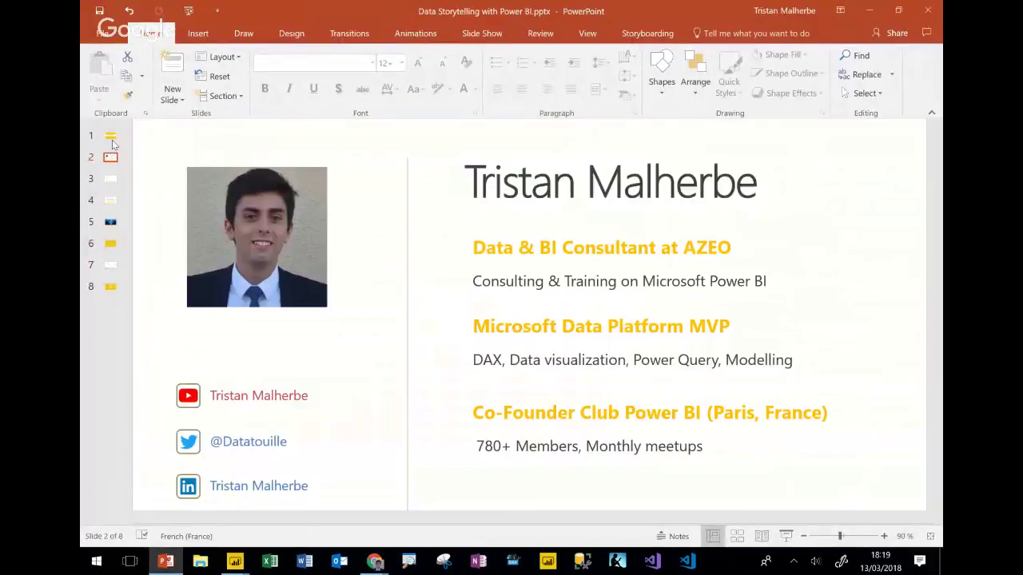
left_click(111, 178)
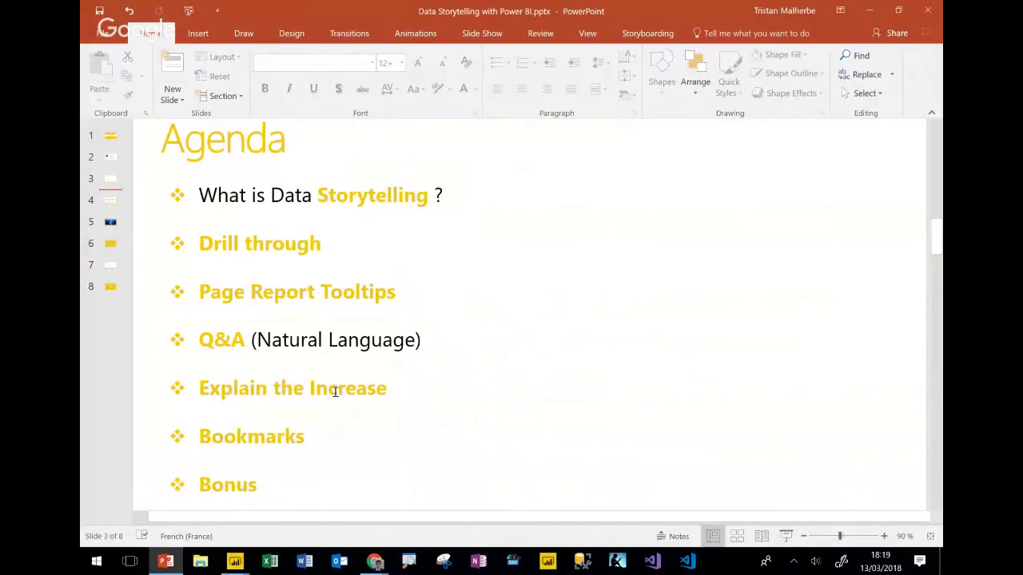
key("alt+Tab")
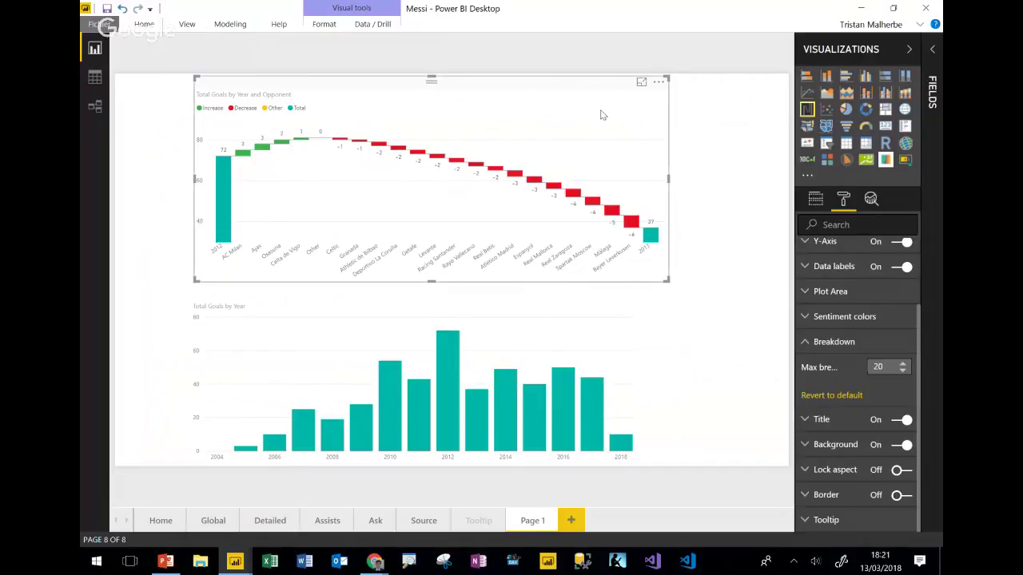
Step: Reposition the Year and Opponent waterfall chart slightly and display the report's list of bookmarks
left_click_drag(600, 114, 717, 109)
left_click(717, 110)
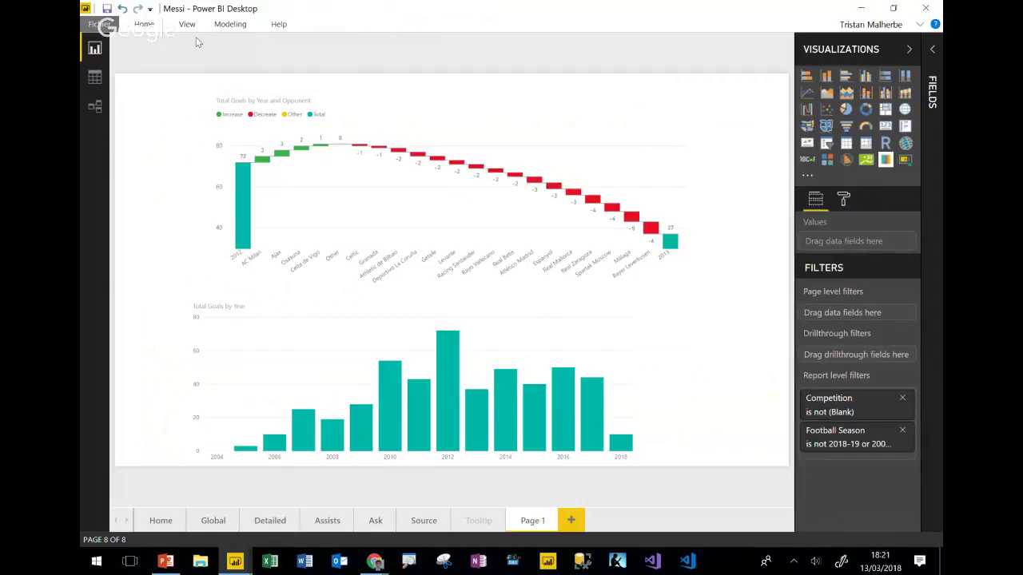
left_click(187, 23)
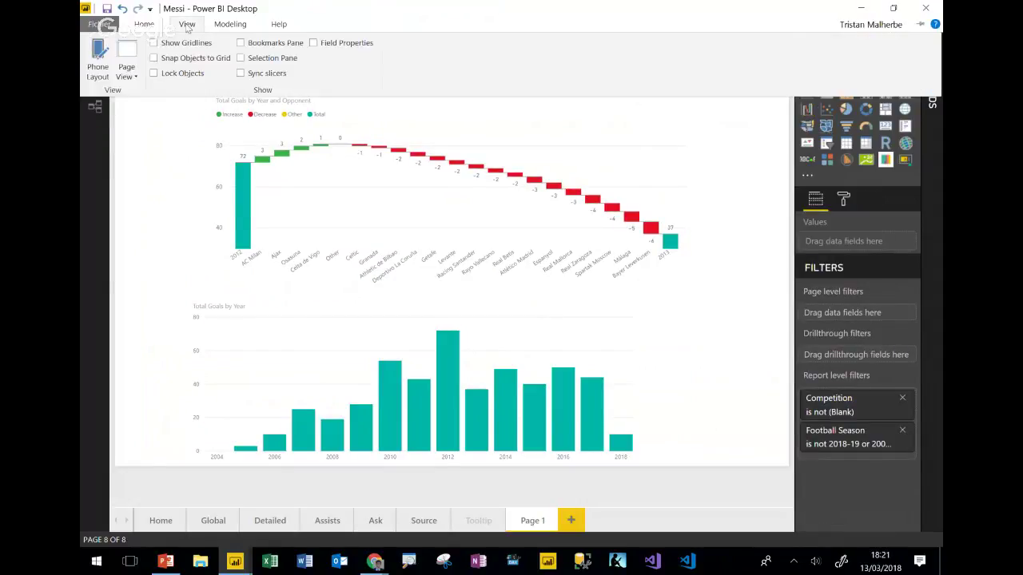
left_click(241, 45)
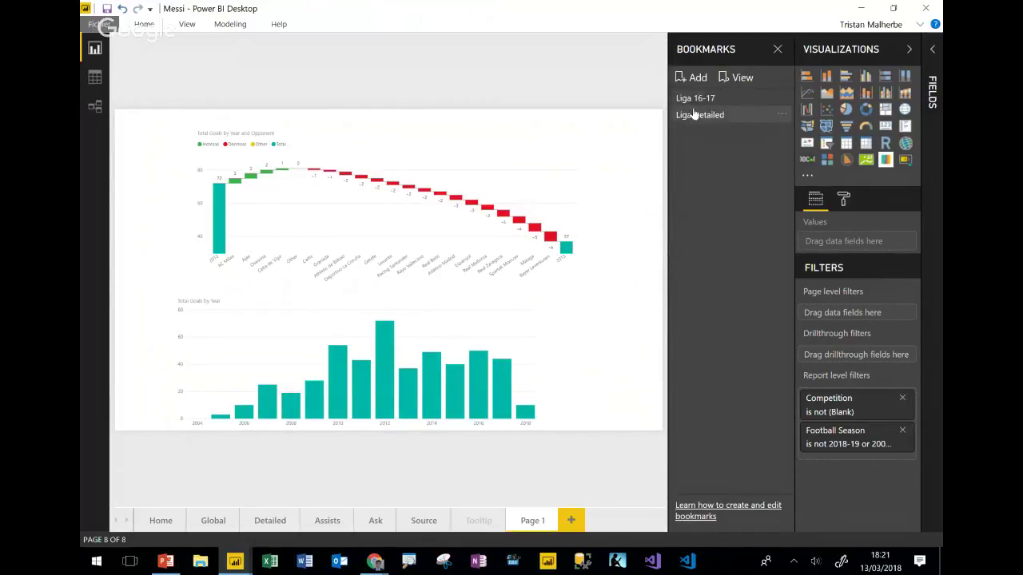
left_click(482, 163)
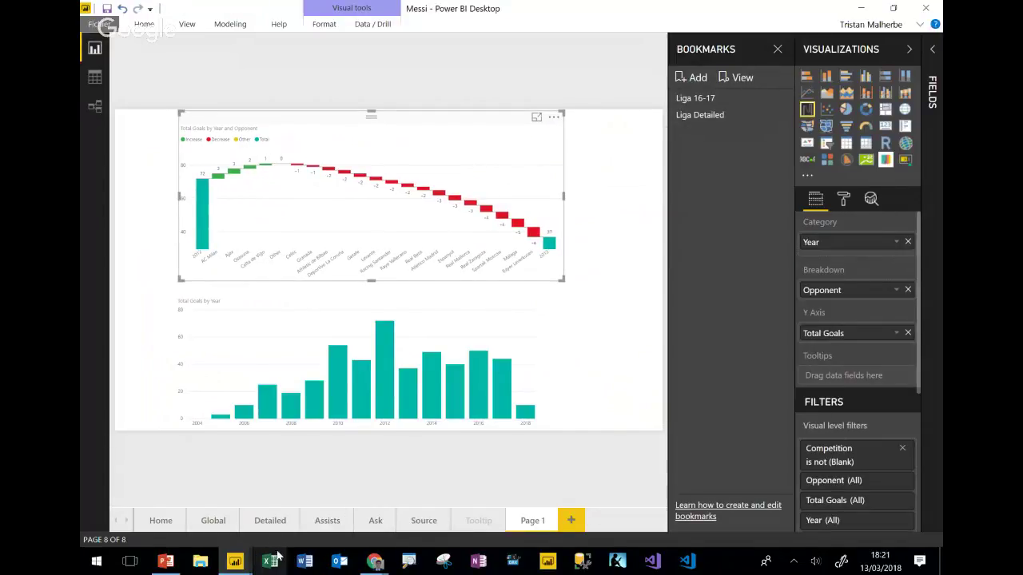
Step: Show the Global page and delete the Liga 16-17 and Liga Detailed bookmarks
left_click(213, 521)
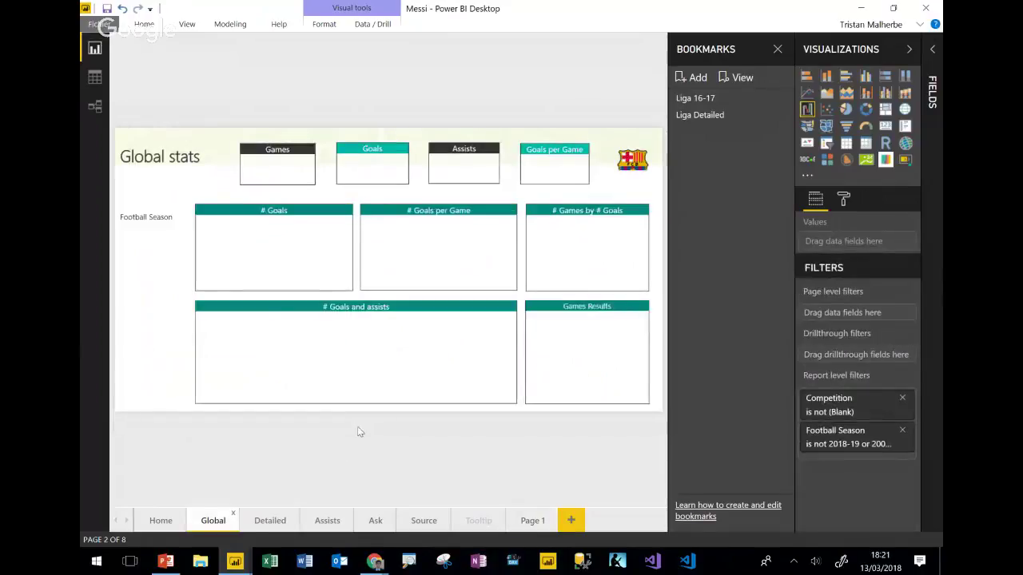
left_click(781, 104)
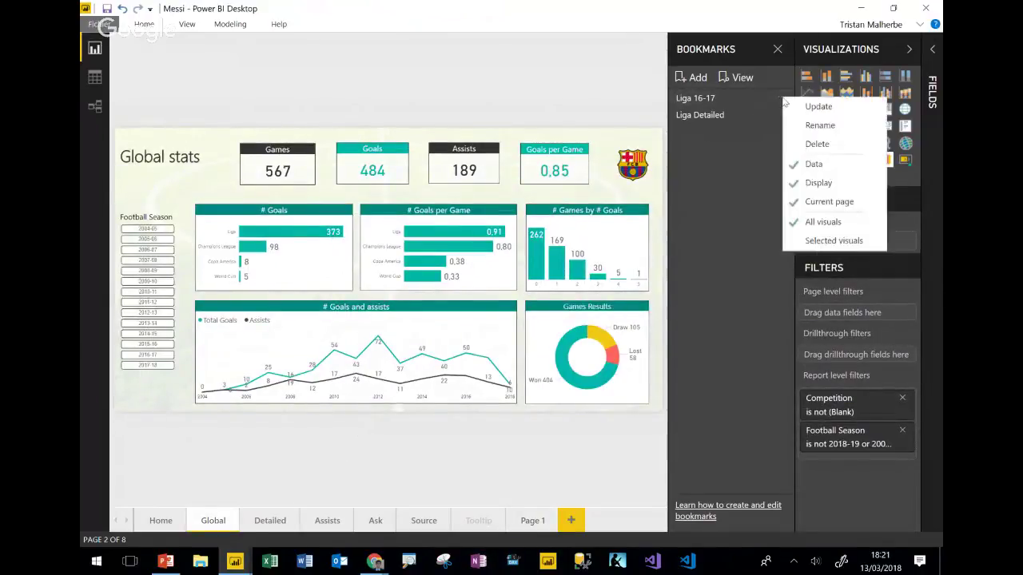
left_click(815, 141)
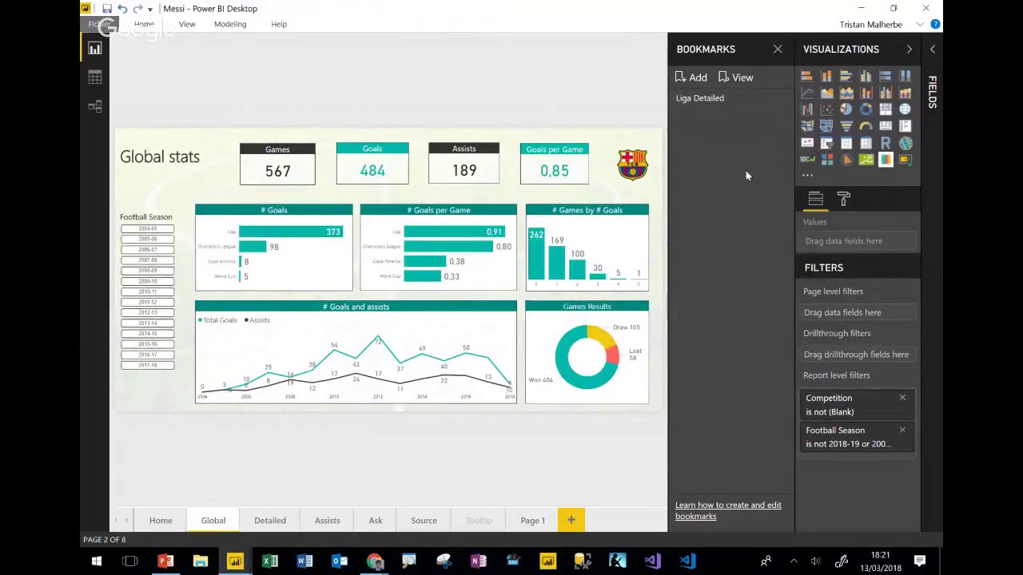
left_click(783, 98)
left_click(815, 142)
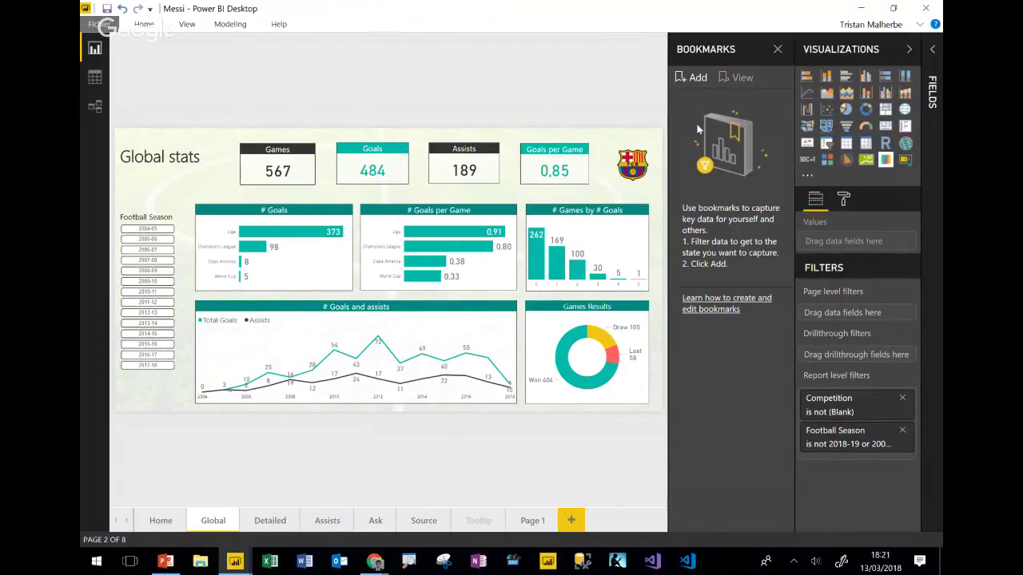
Step: Add a bookmark of the unfiltered Global page and name it Global
left_click(692, 77)
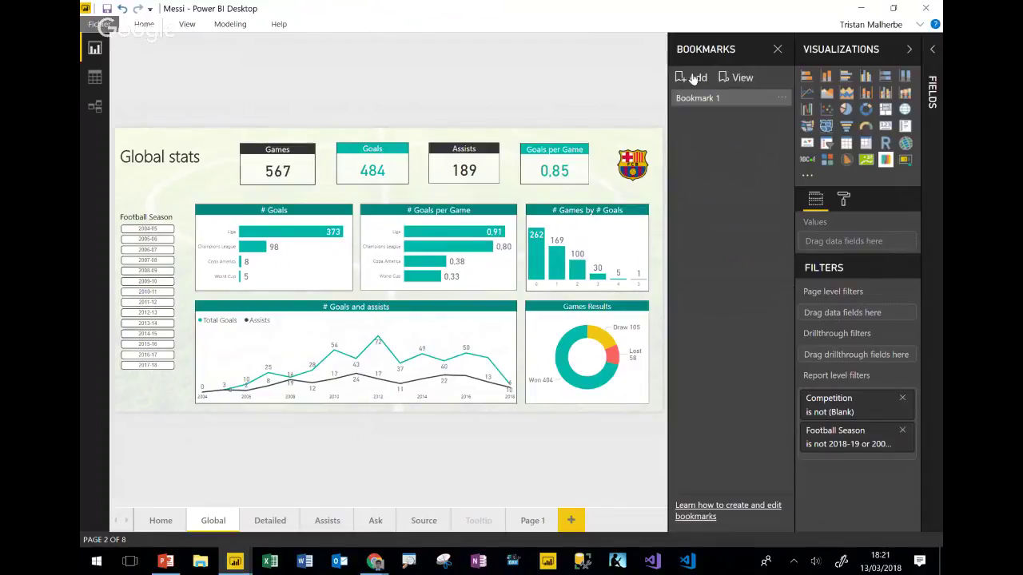
double_click(711, 98)
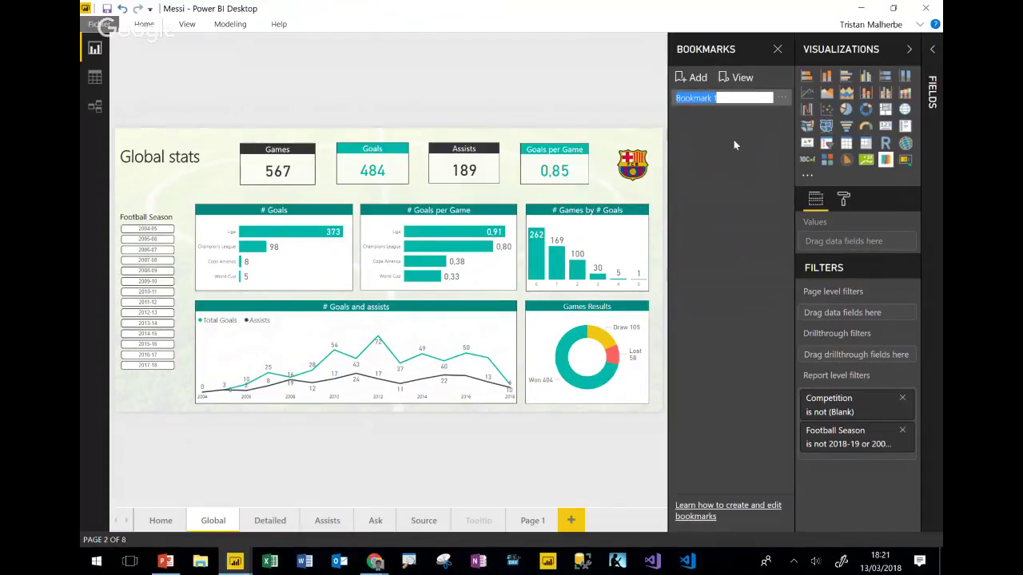
type("Global")
key("Return")
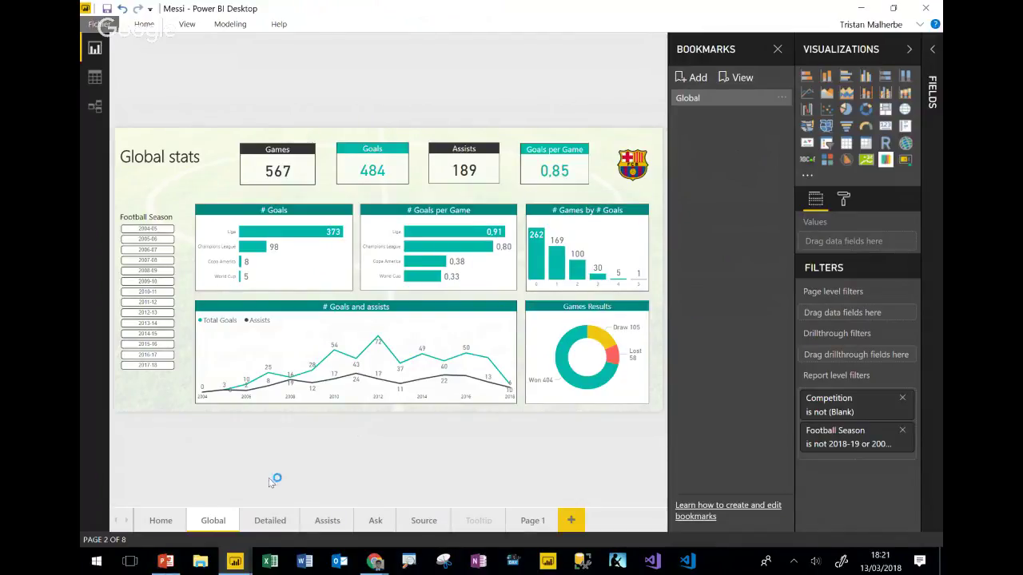
Step: Cross-filter the Global page by Liga in the # Goals chart and save the view as a bookmark named Global - Liga
left_click(300, 238)
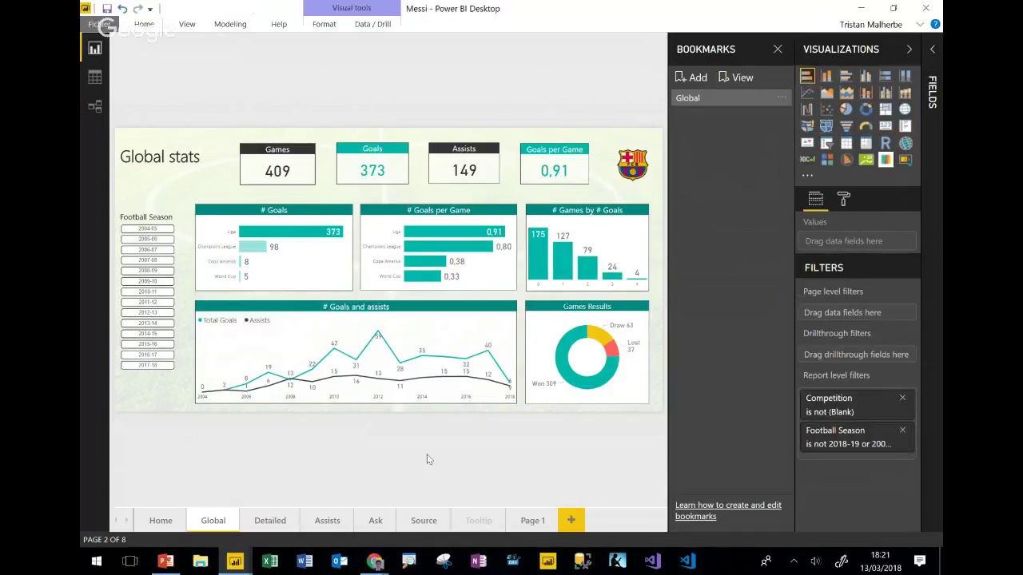
left_click(695, 77)
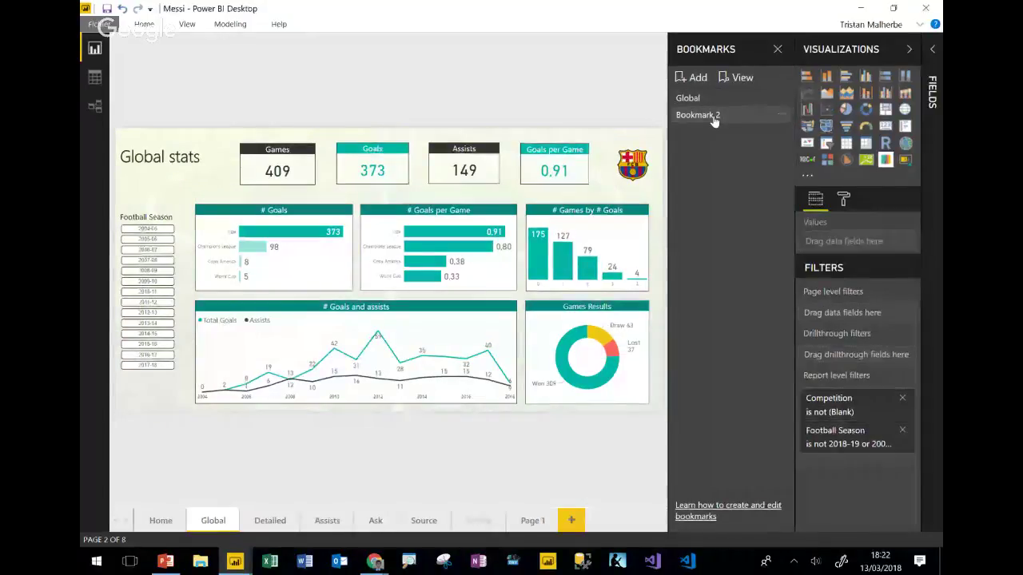
double_click(714, 116)
type("G")
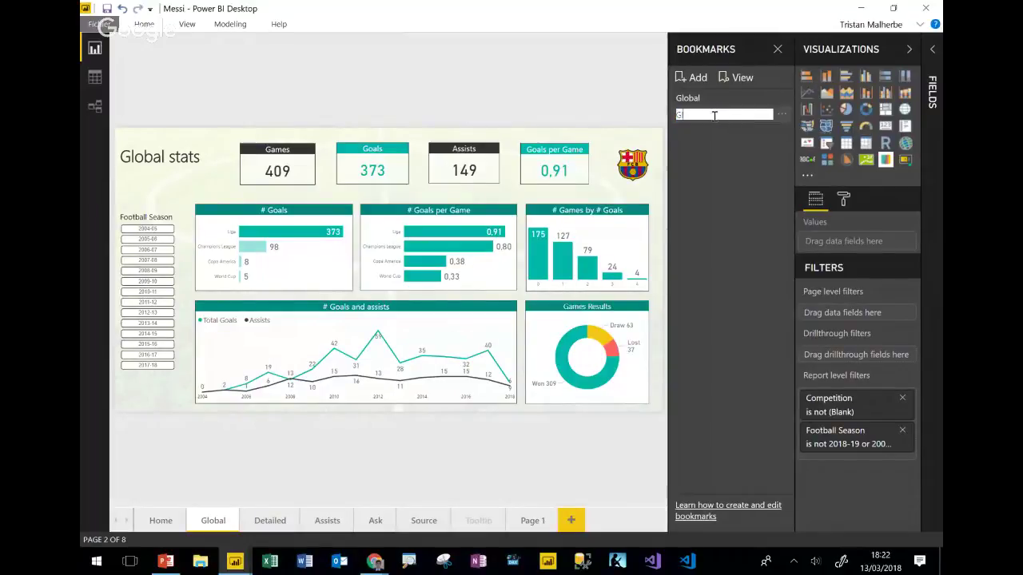
type("lobal - Liga")
key("Return")
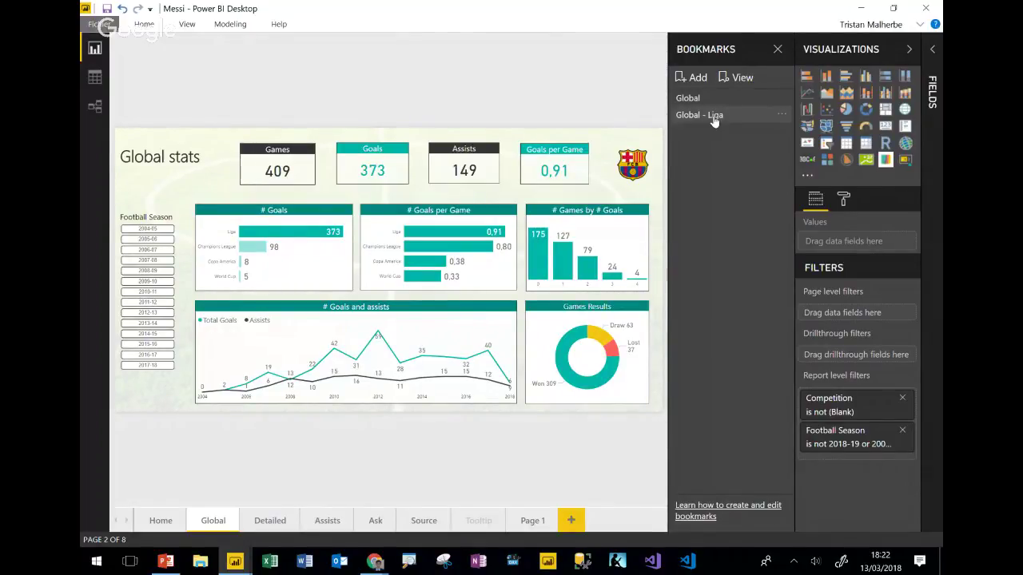
Step: Apply the Global - Liga bookmark, then start the bookmark slideshow with the visualization settings collapsed and the bookmark list hidden
left_click(712, 116)
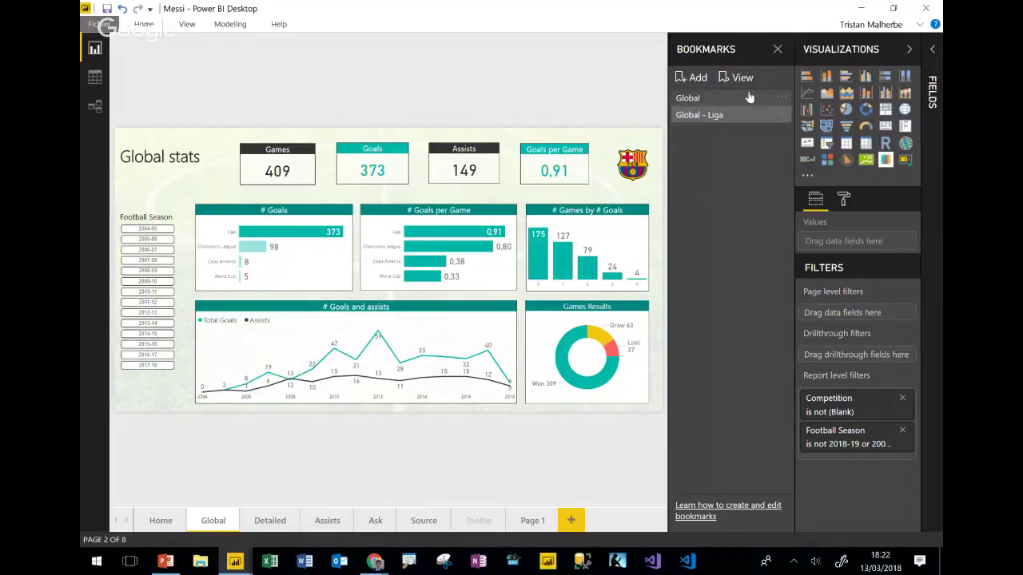
left_click(909, 49)
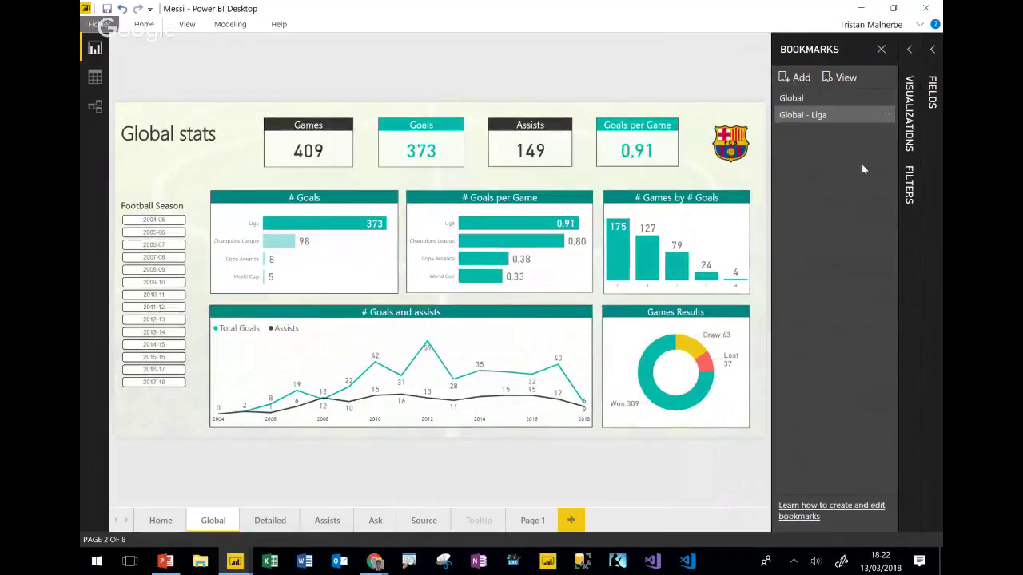
left_click(843, 78)
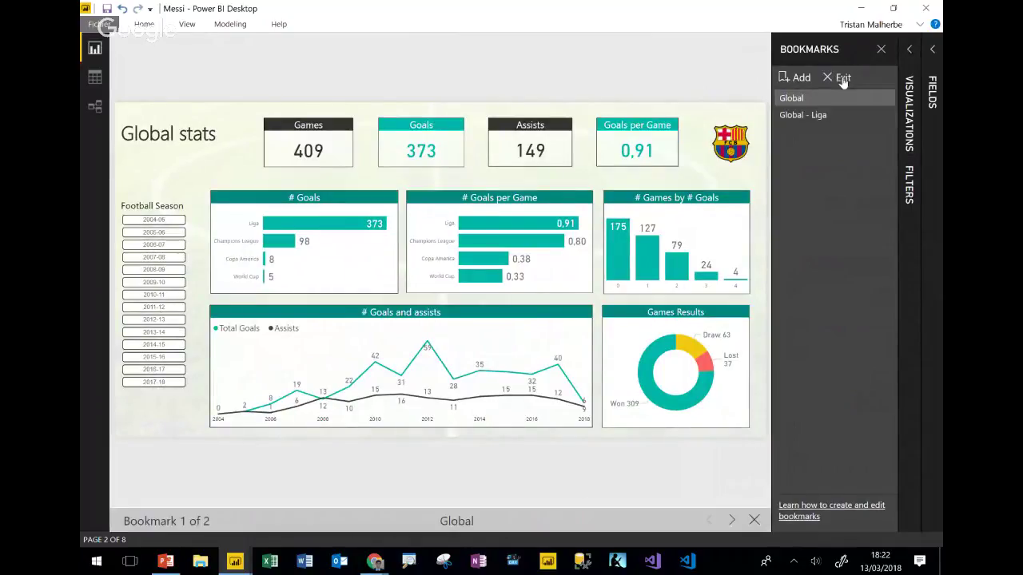
left_click(881, 50)
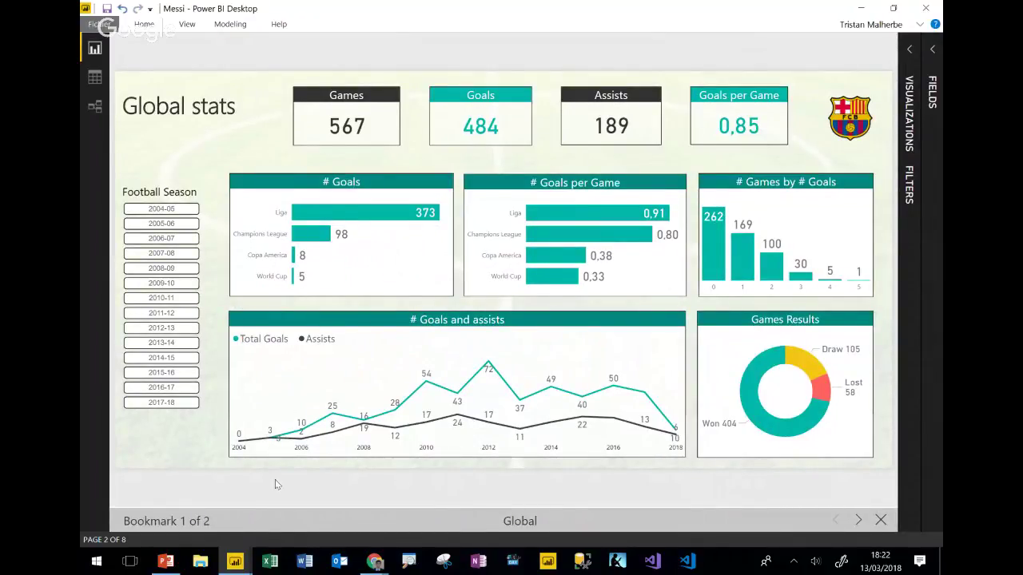
Step: Outline the bookmark navigation bar and its title, clear the marks, advance to the Global - Liga bookmark, and exit the slideshow
mouse_move(109, 507)
left_mouse_down()
mouse_move(310, 528)
mouse_move(898, 533)
left_mouse_up()
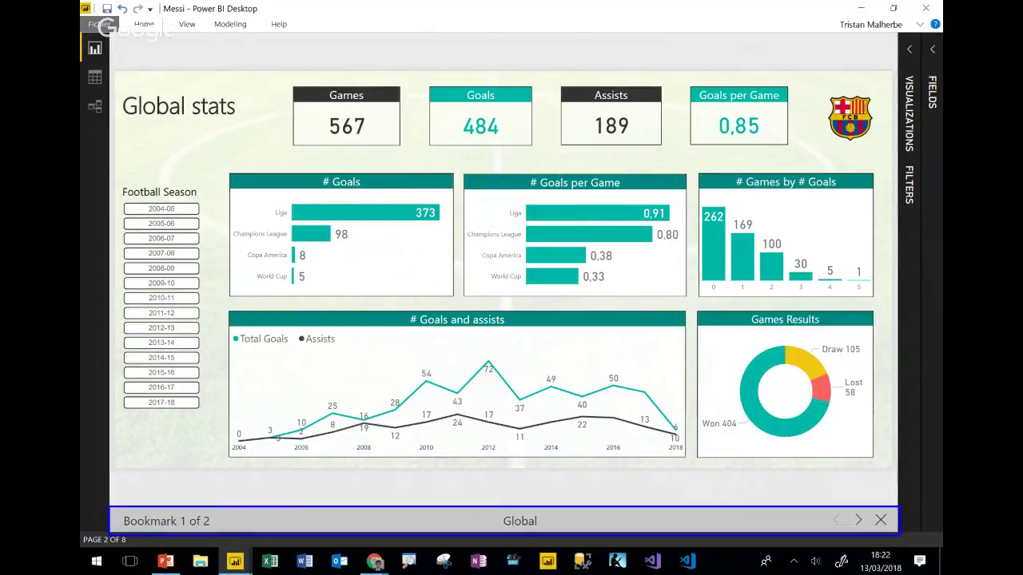
left_click_drag(500, 509, 542, 529)
key("Escape")
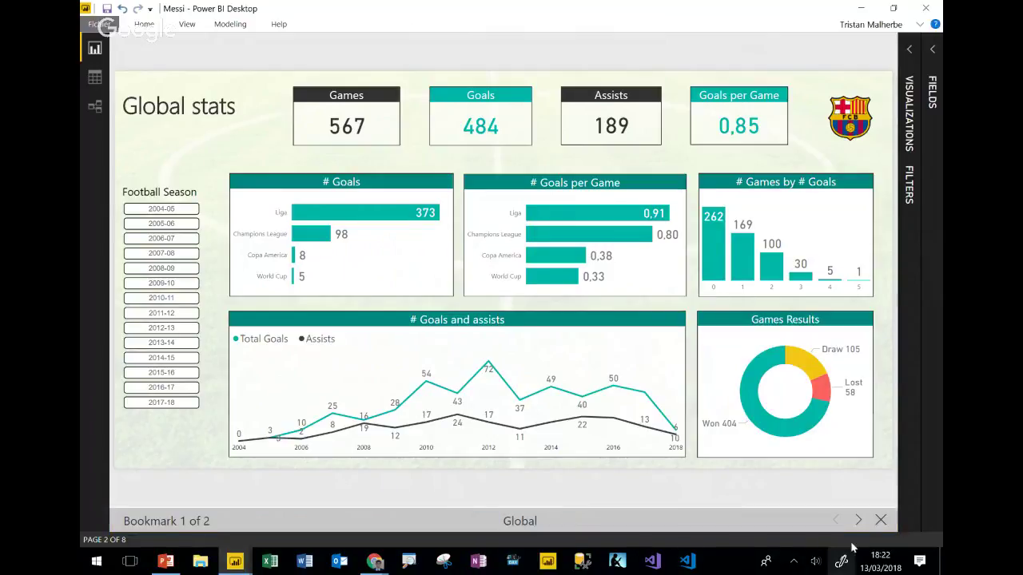
left_click(860, 521)
left_click(860, 522)
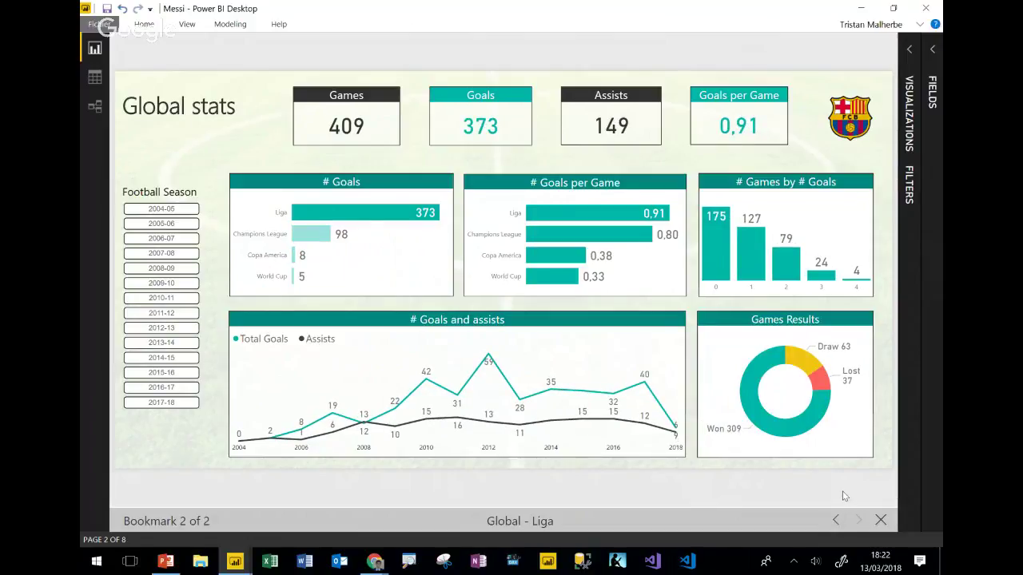
left_click(880, 520)
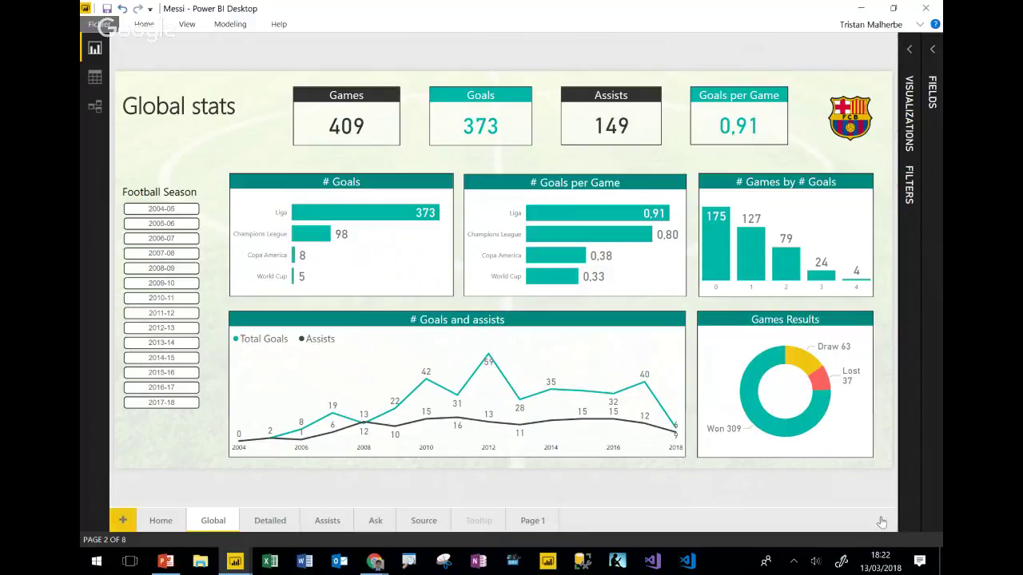
Step: On the Detailed page, redisplay the bookmark list and select Champions League in the Competition slicer
left_click(265, 526)
left_click(187, 24)
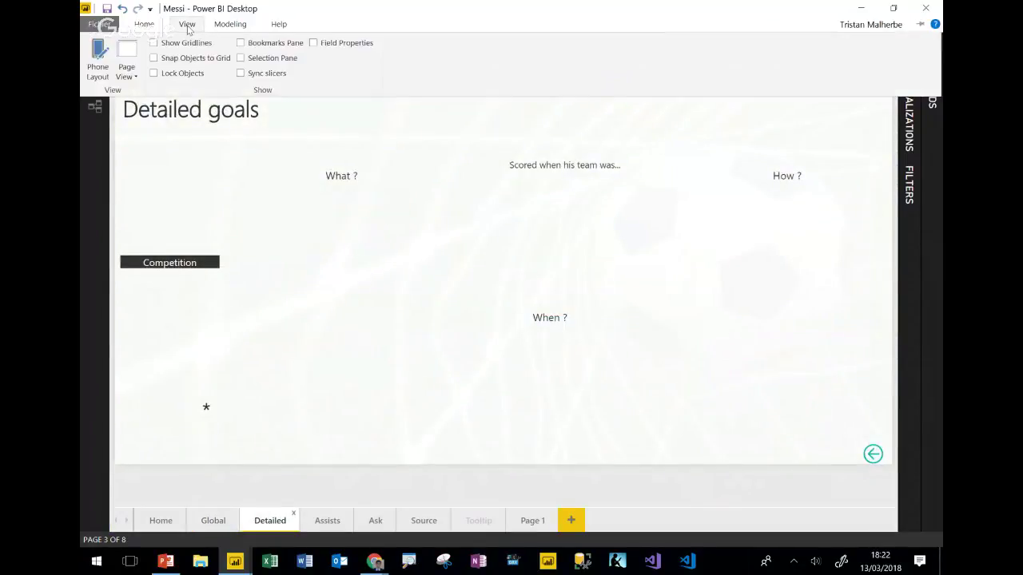
left_click(242, 43)
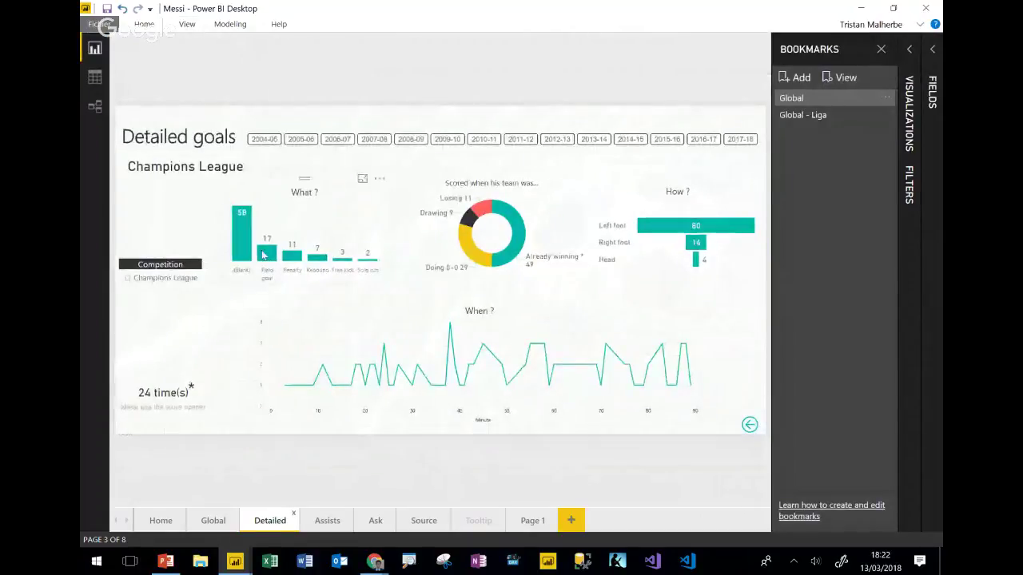
left_click(168, 279)
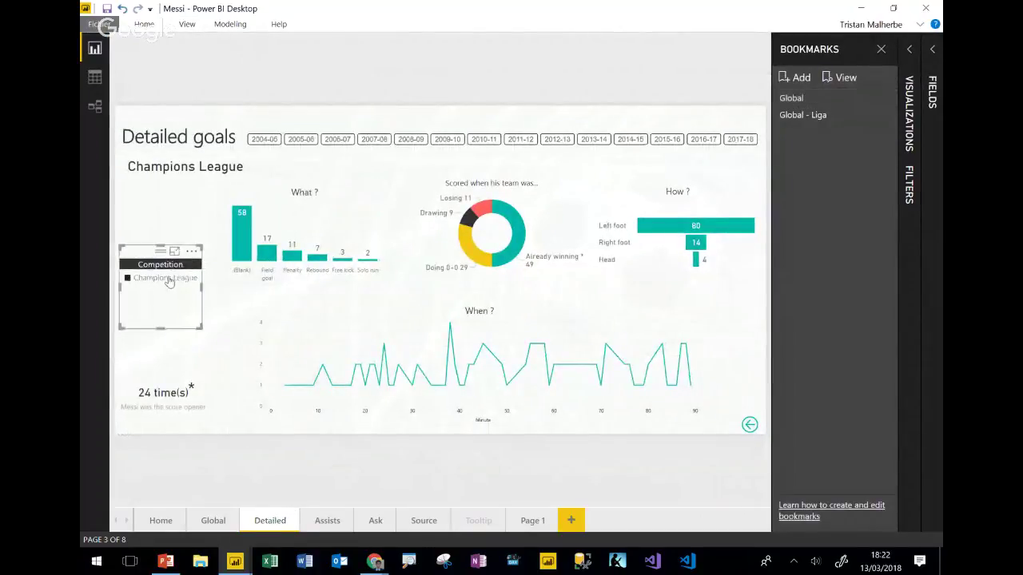
Step: Add a bookmark of the filtered Detailed page and name it Detailed - Champions League
left_click(797, 78)
double_click(799, 130)
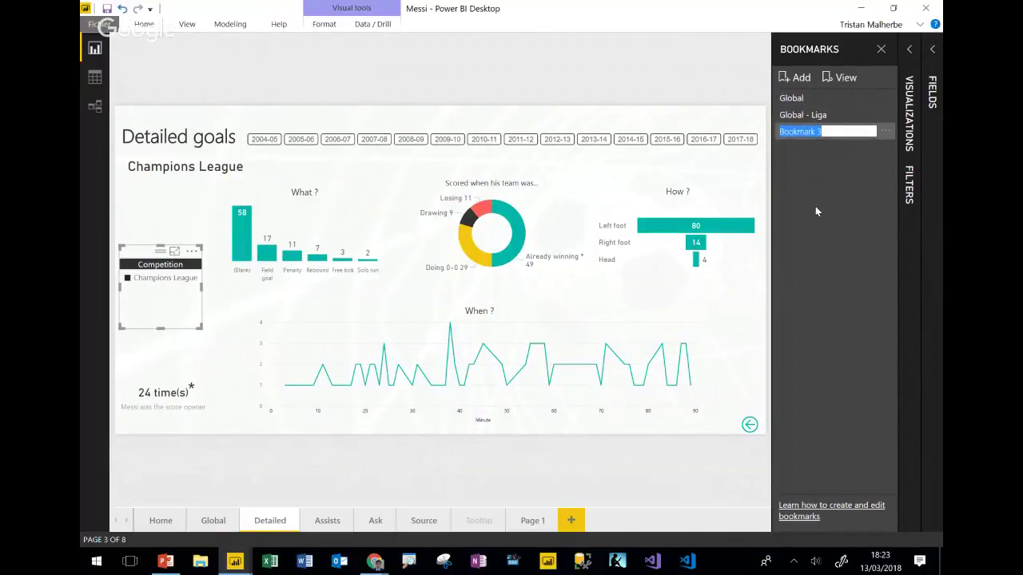
type("Detailed")
key("BackSpace")
key("BackSpace")
key("BackSpace")
key("BackSpace")
key("BackSpace")
key("BackSpace")
key("BackSpace")
type("Detailed - Champ")
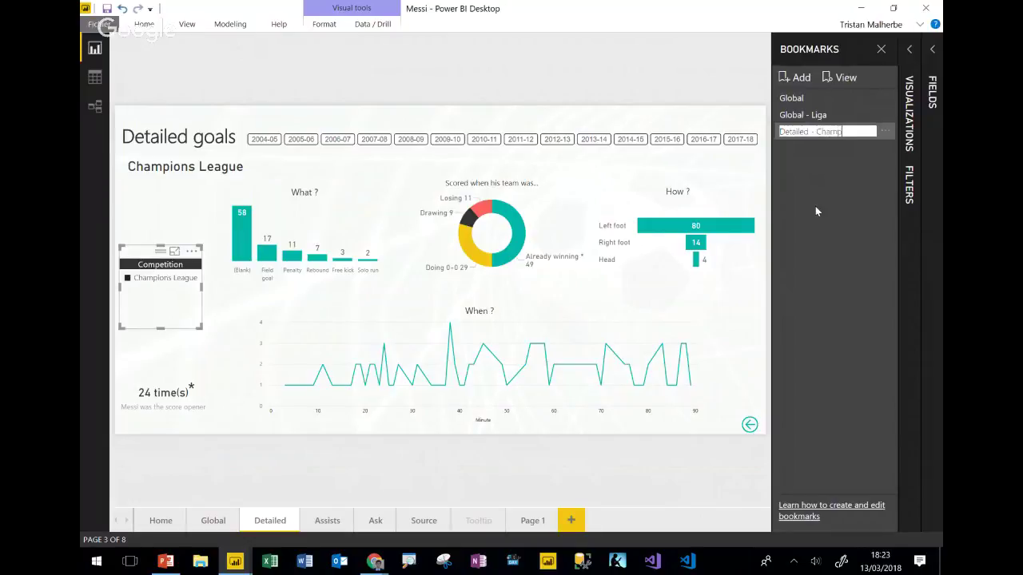
type("ions League")
key("Return")
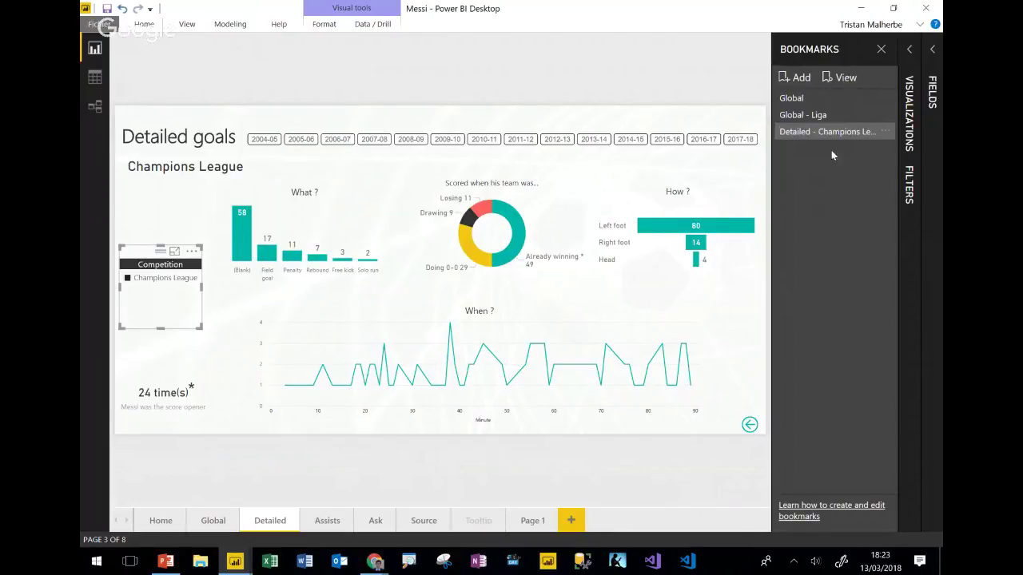
Step: Play the bookmark slideshow from Global through Global - Liga to Detailed - Champions League, and exit it
left_click(845, 76)
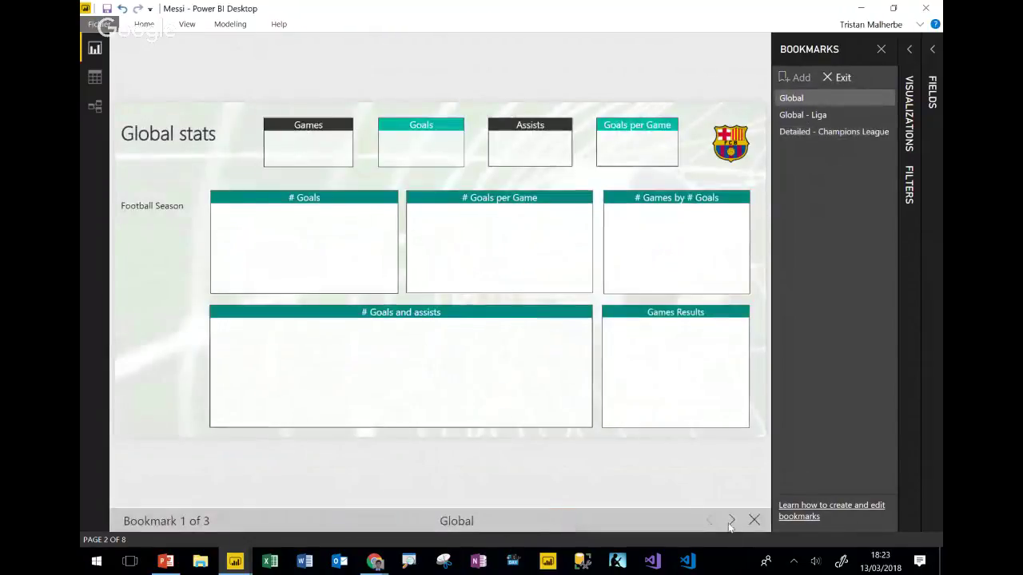
left_click(731, 521)
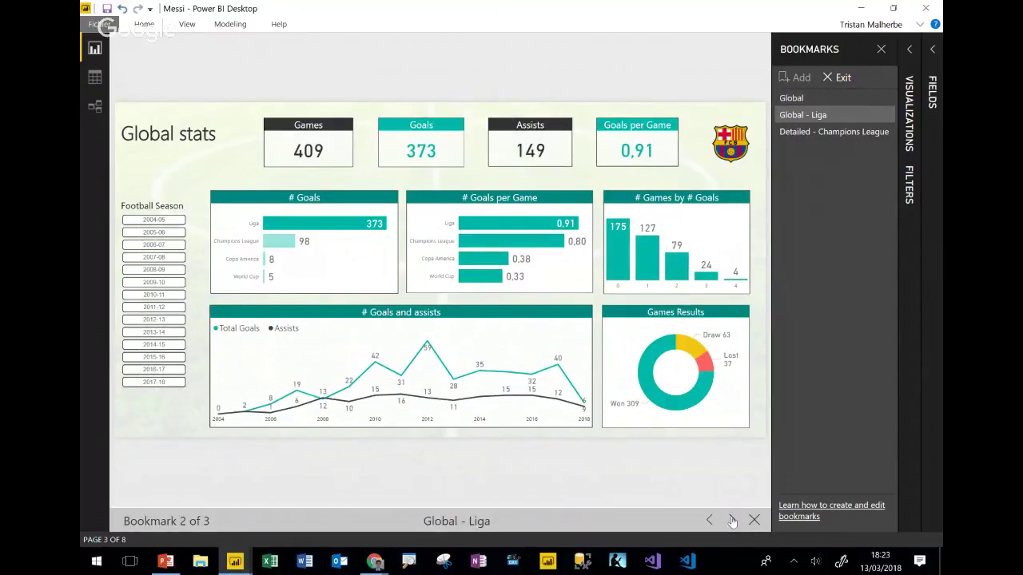
left_click(732, 521)
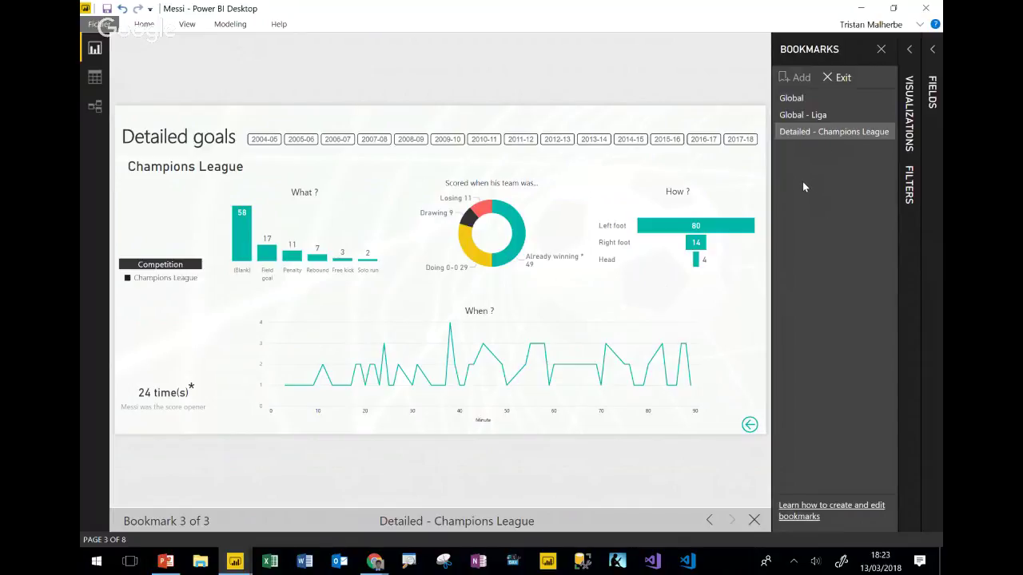
left_click(839, 78)
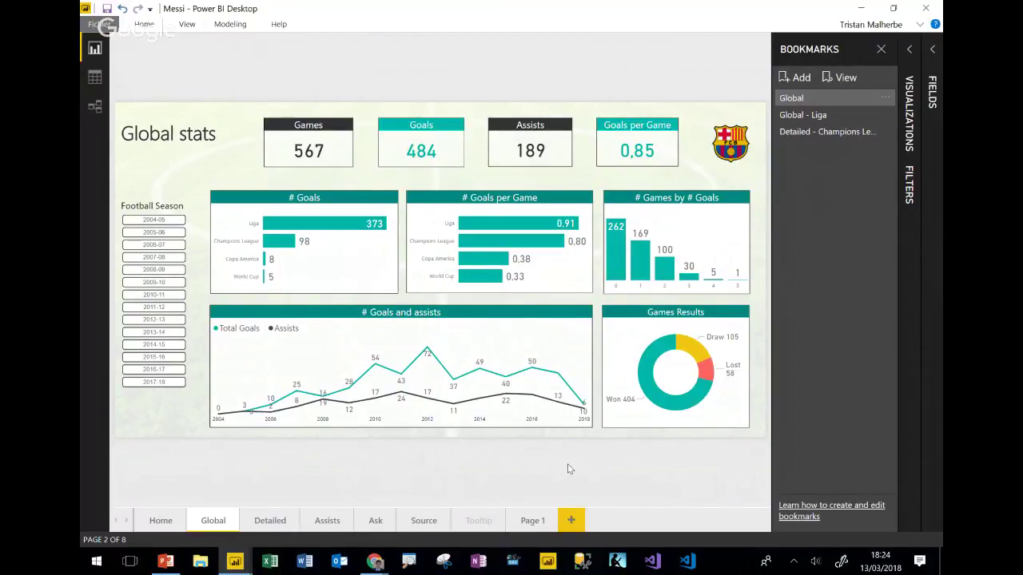
Step: Close the Messi report without saving and switch to the 2016 US elections report, leaving its bookmark slideshow
left_click(924, 6)
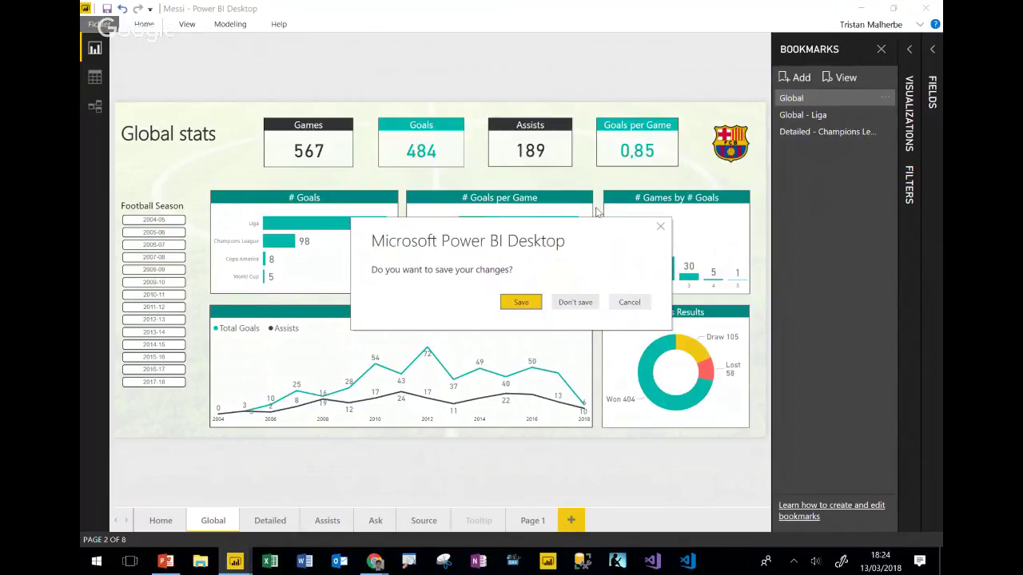
left_click(575, 302)
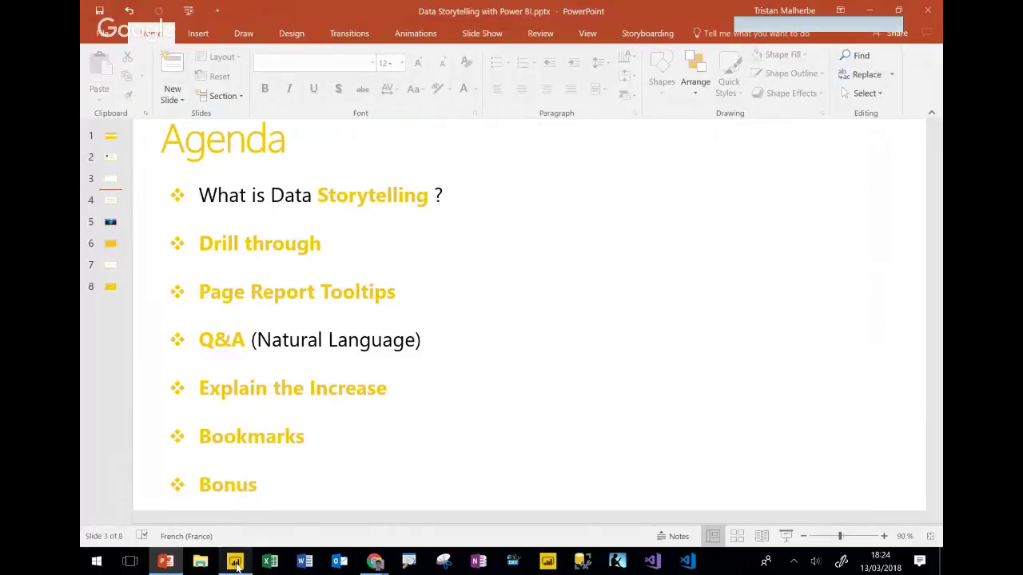
left_click(235, 564)
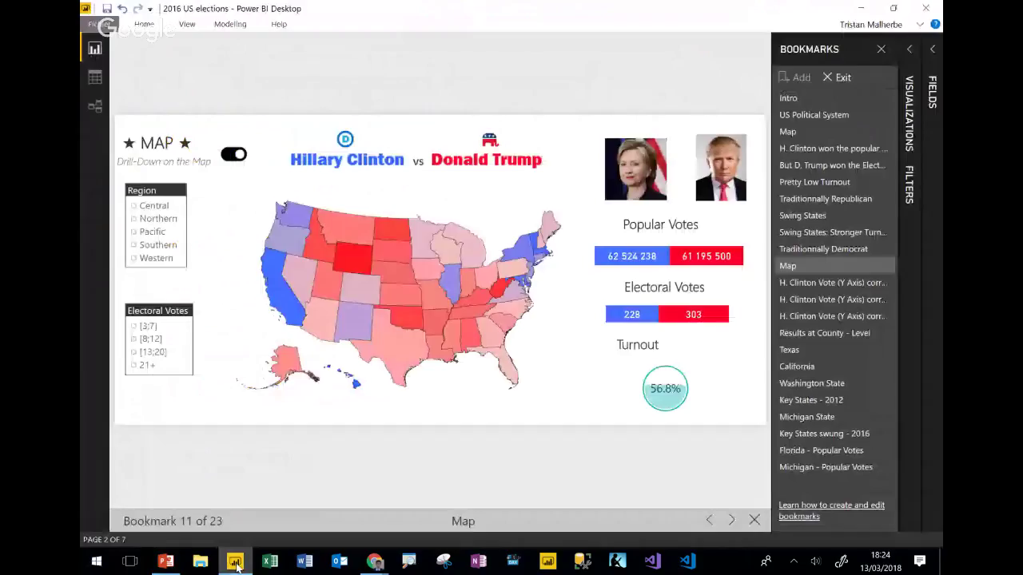
left_click(753, 521)
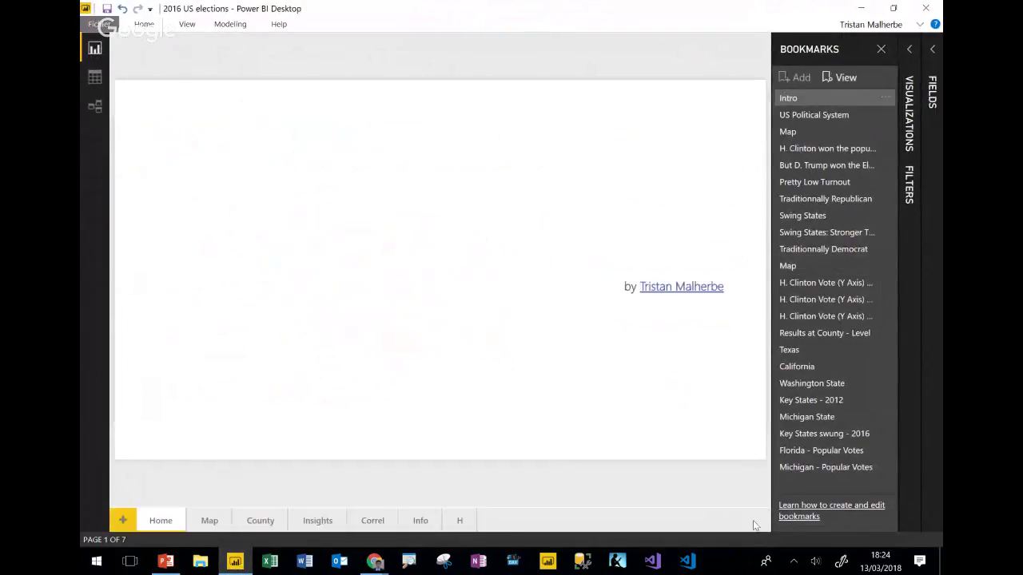
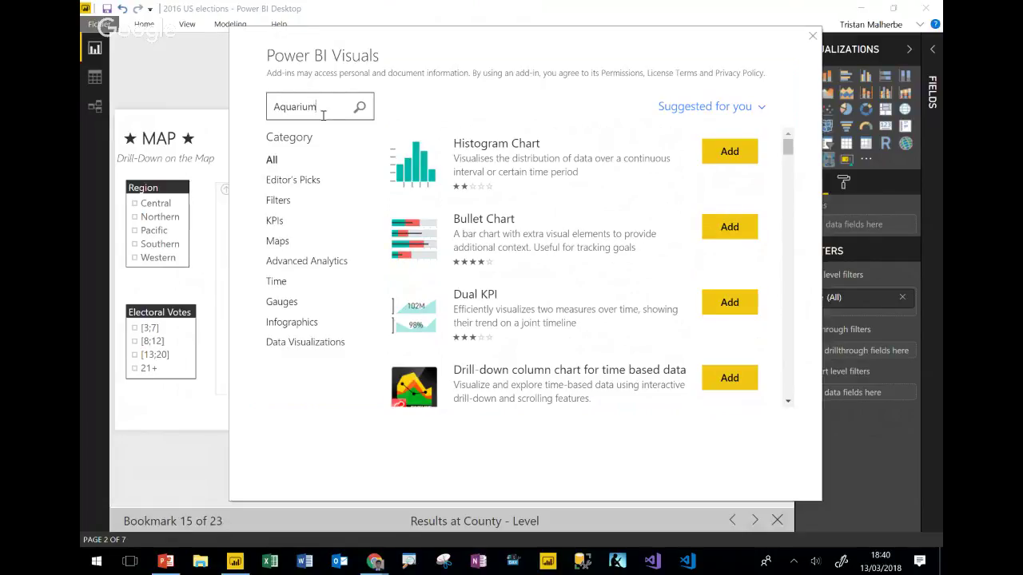
Step: Search the Power BI Visuals marketplace for Aquarium
key("Return")
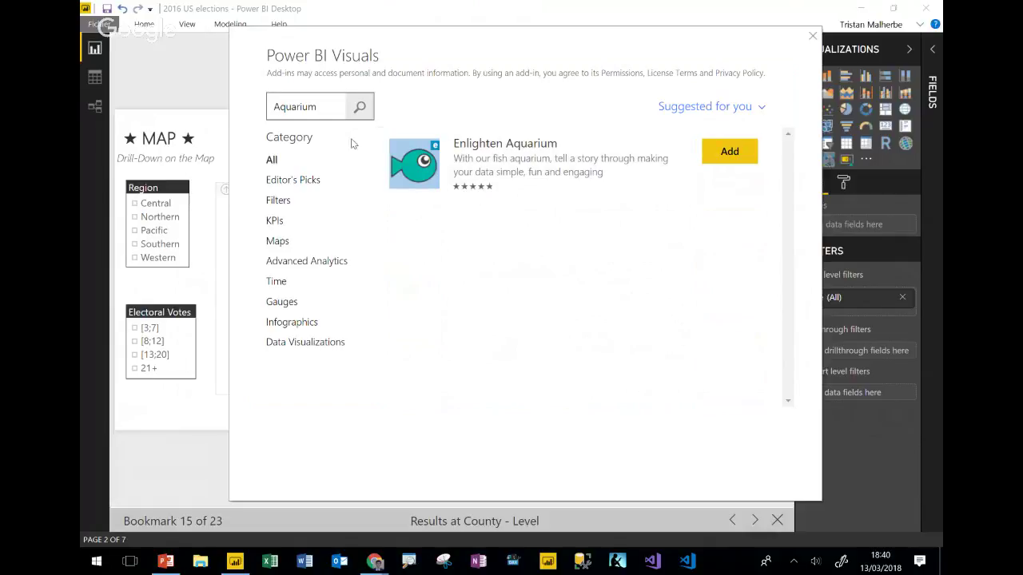
Step: Clear the Aquarium search and close the Power BI Visuals marketplace
left_click_drag(318, 108, 238, 106)
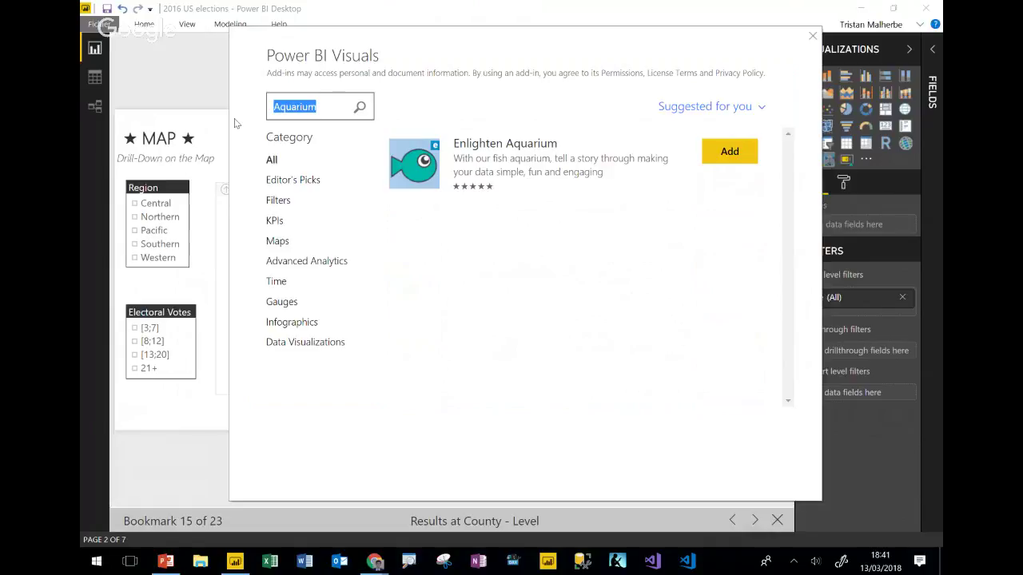
key("BackSpace")
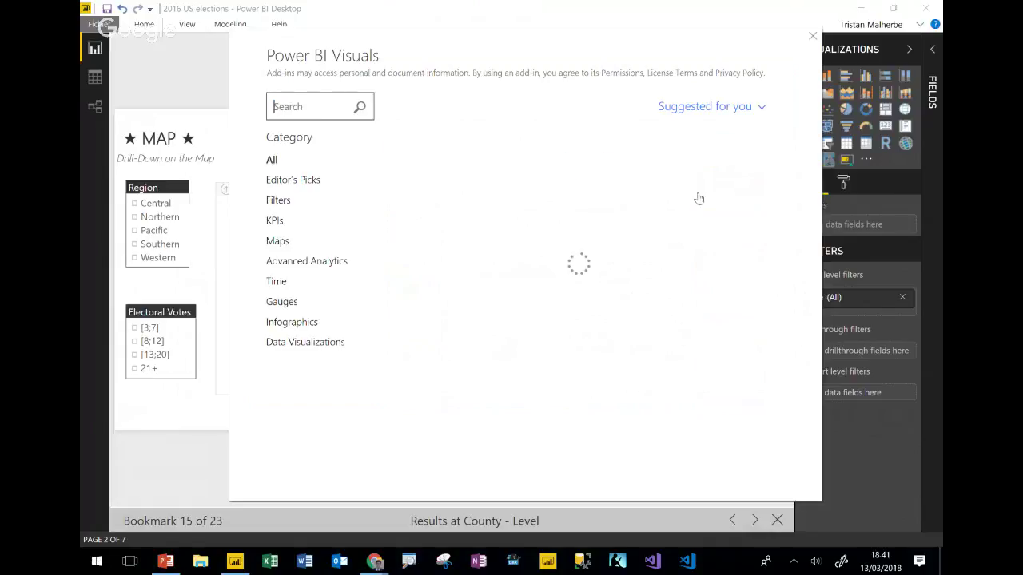
left_click(813, 37)
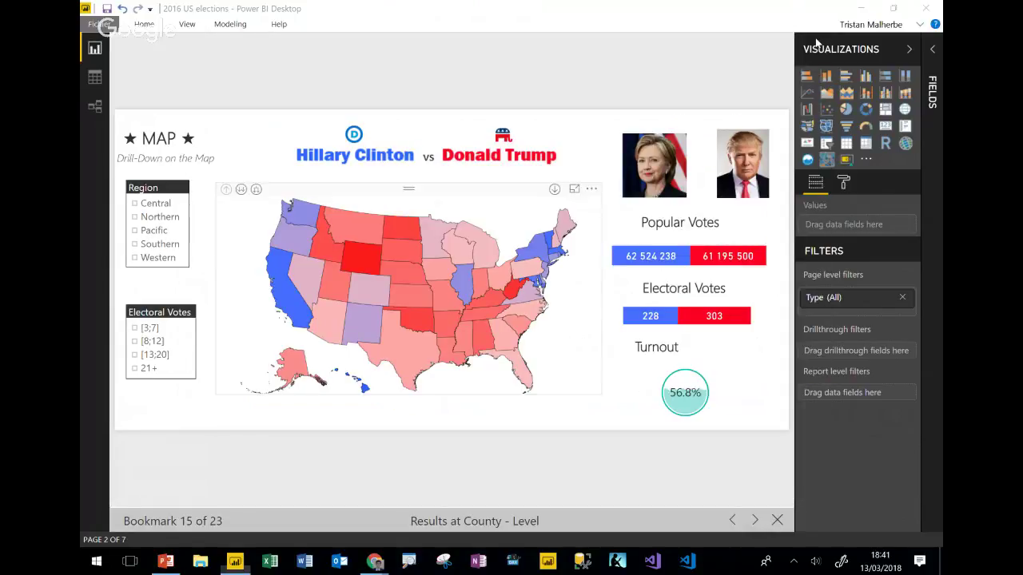
Step: Select the Turnout gauge, take the US election map from state to county level, and clear the selection
left_click(715, 385)
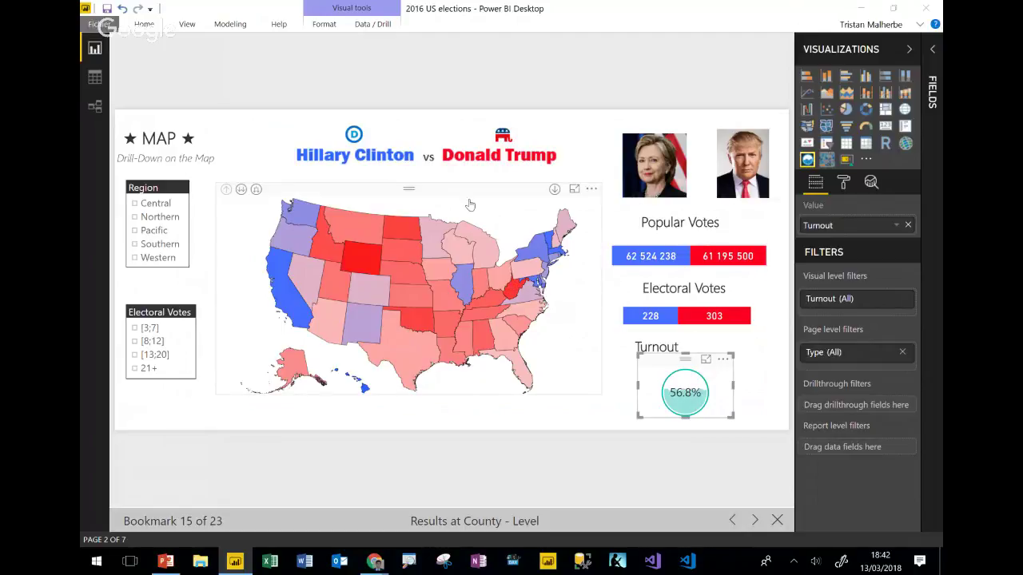
left_click(469, 206)
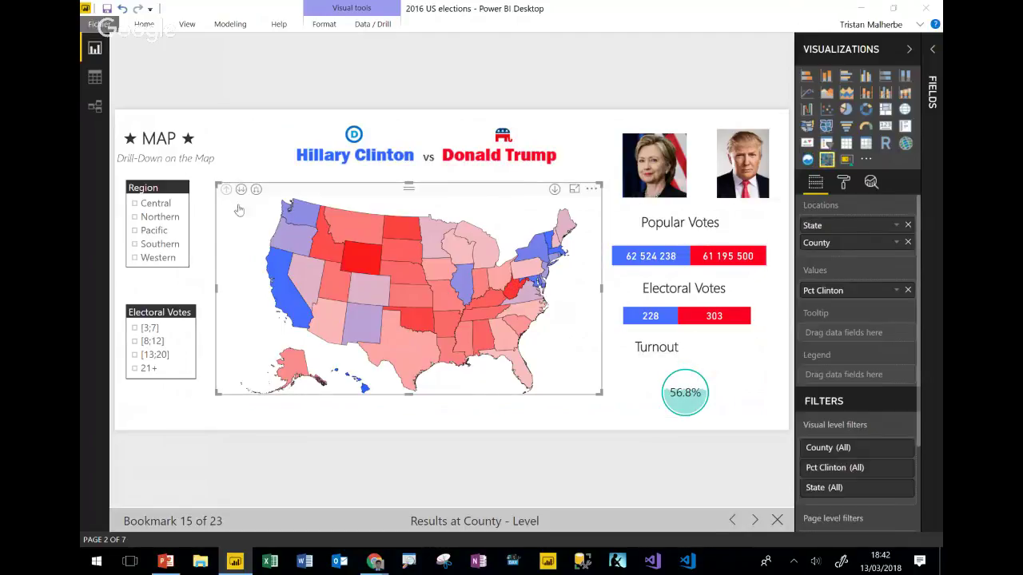
left_click(244, 192)
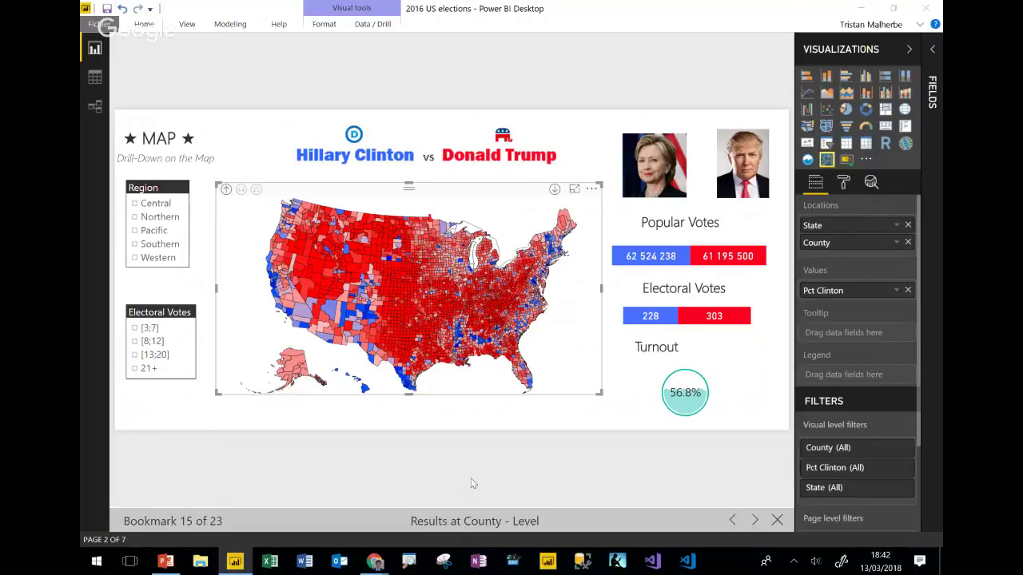
left_click(464, 472)
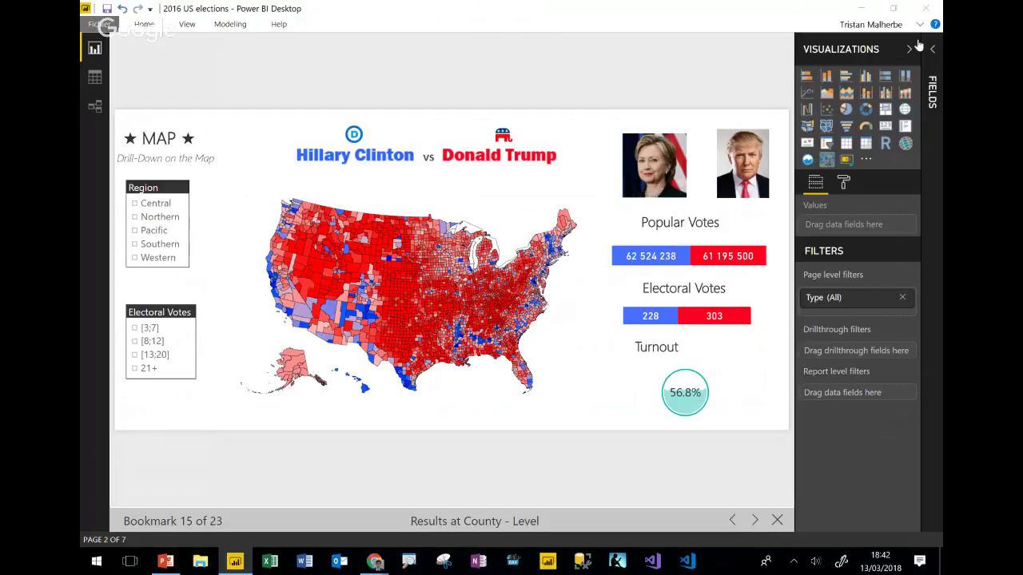
Step: Collapse the Visualizations pane and advance the bookmark slideshow through Texas and California to Washington State, inspecting Texas county details
left_click(910, 50)
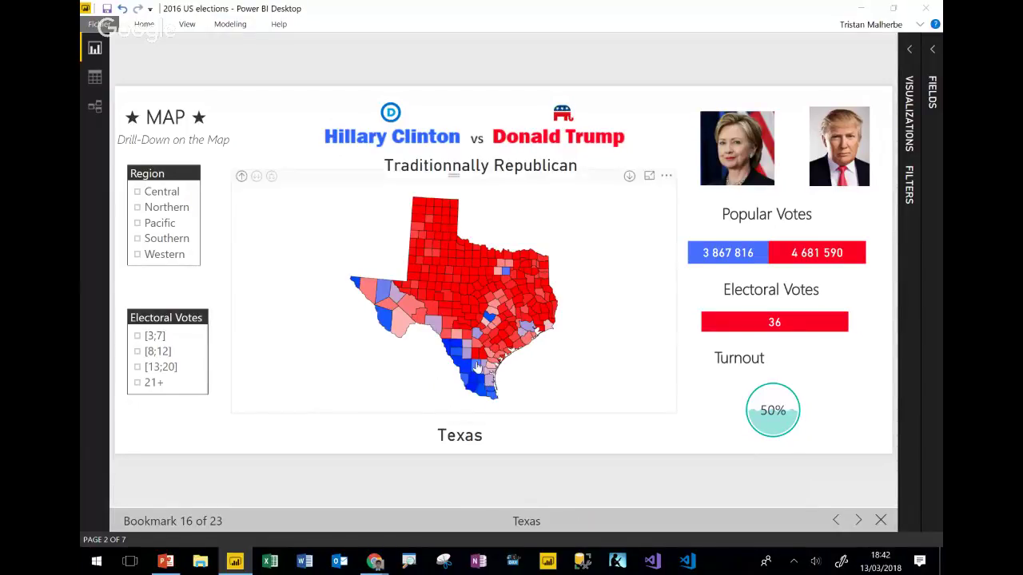
mouse_move(479, 366)
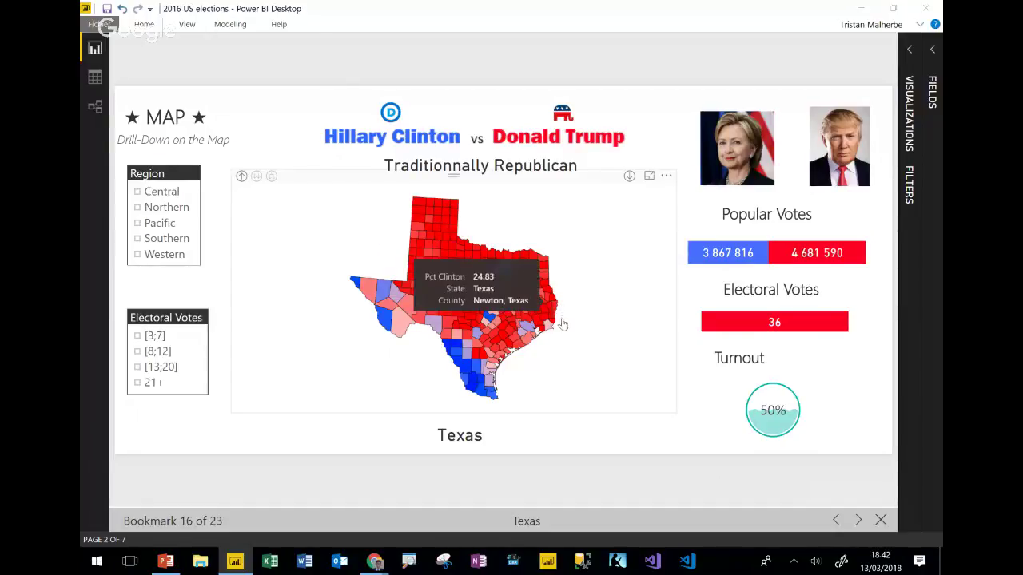
left_click(858, 520)
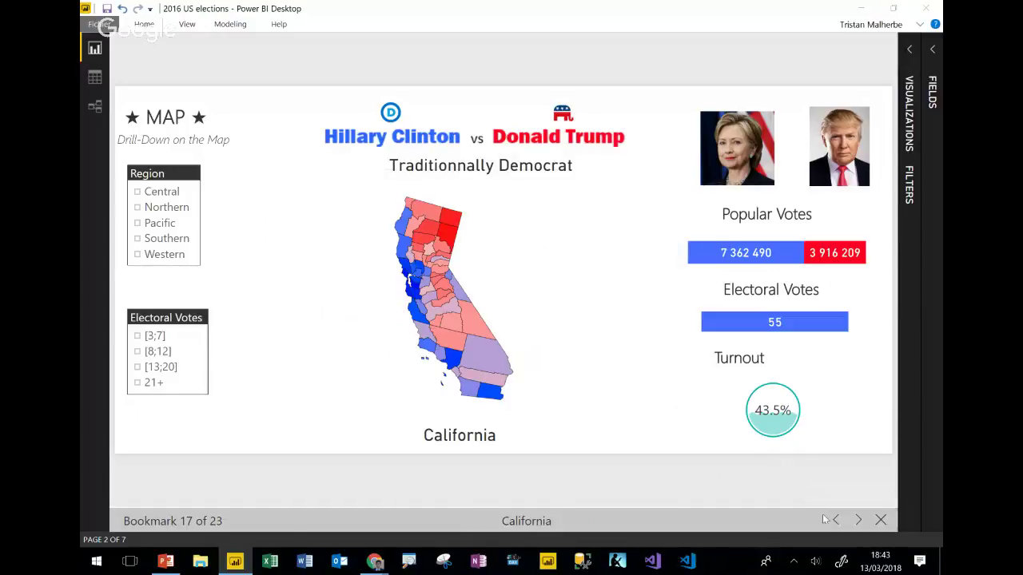
left_click(858, 520)
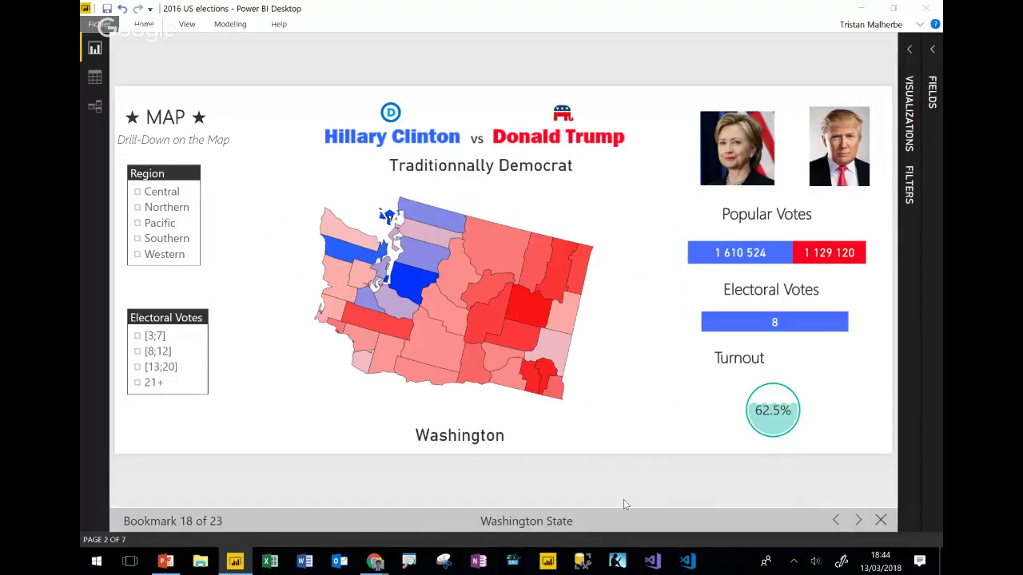
Step: Advance the bookmark slideshow through Key States - 2012, Michigan State and Key States swung - 2016 to Florida - Popular Votes
left_click(857, 521)
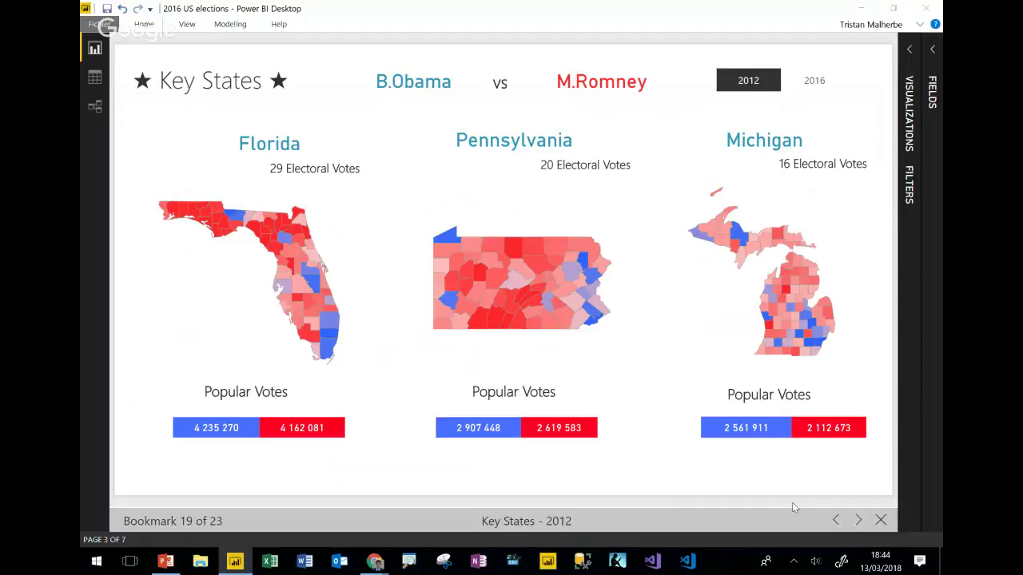
left_click(859, 520)
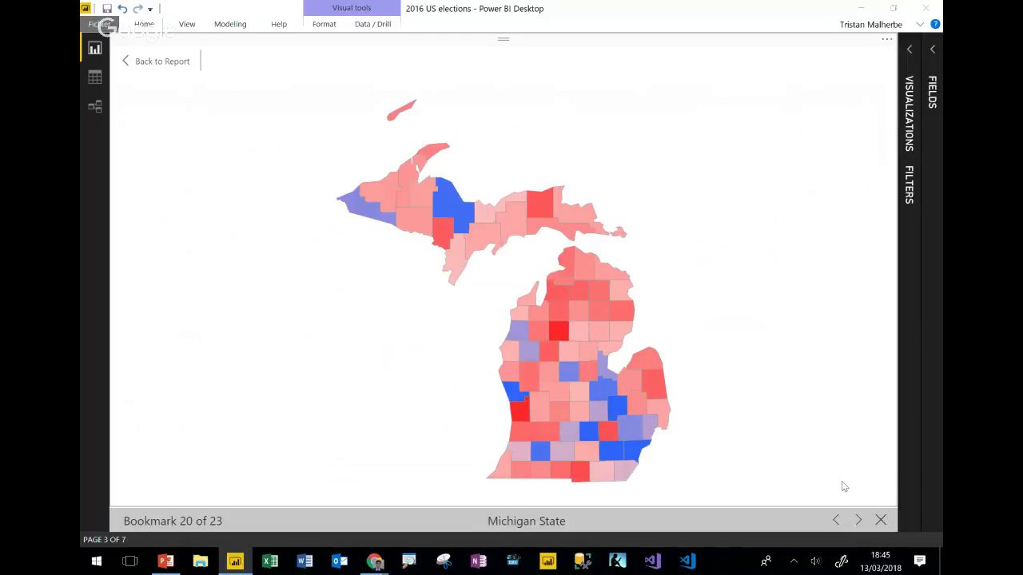
left_click(858, 520)
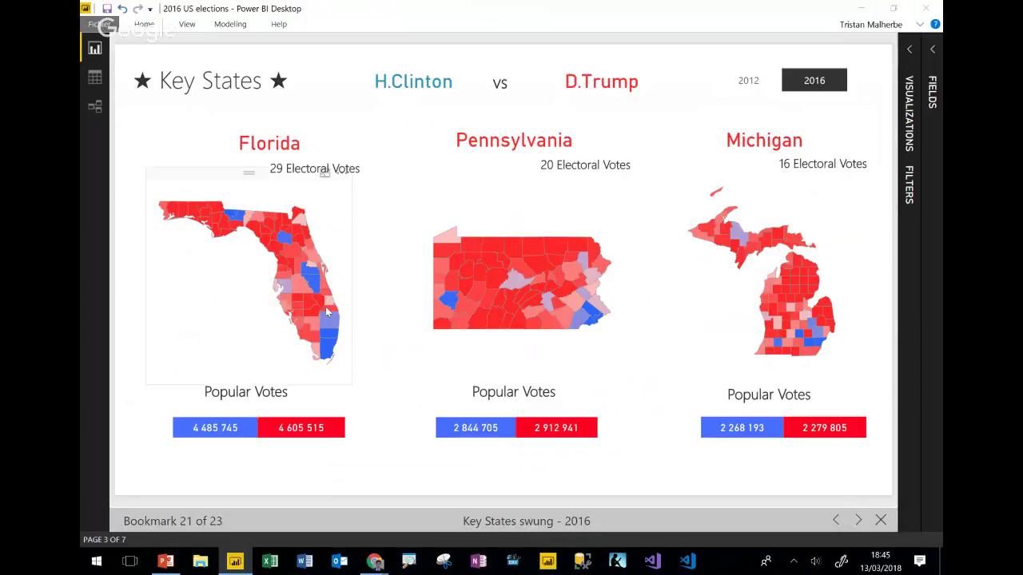
mouse_move(326, 317)
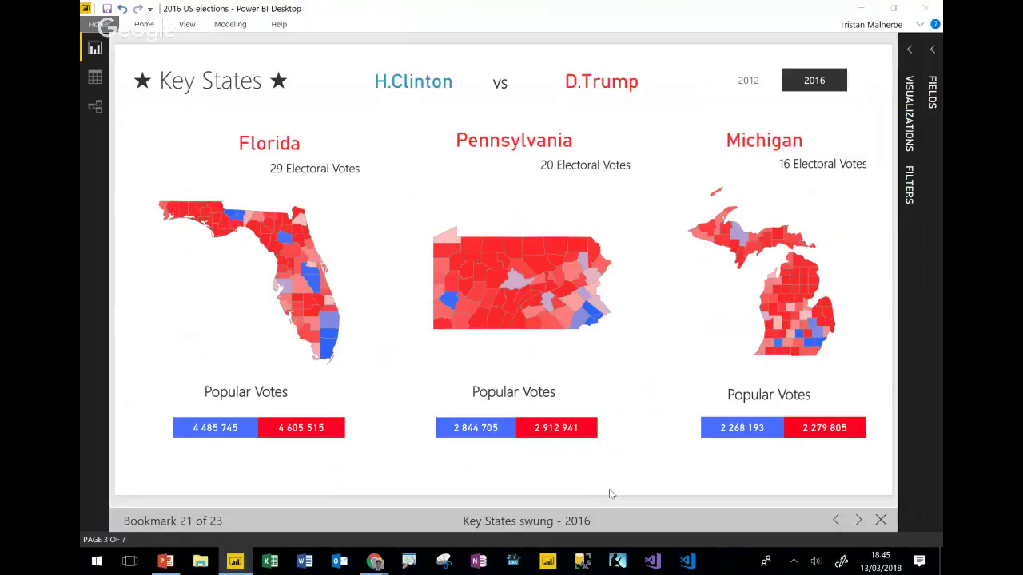
left_click(858, 521)
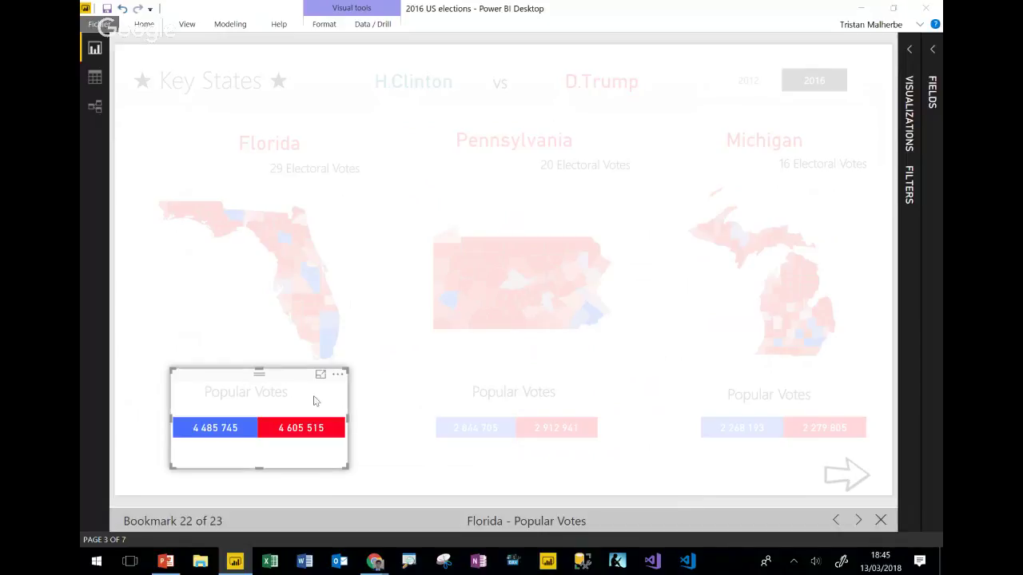
Step: Show the Spotlight option of the Florida popular votes chart and replay the transition from Key States swung - 2016 to its spotlight bookmark
left_click(338, 374)
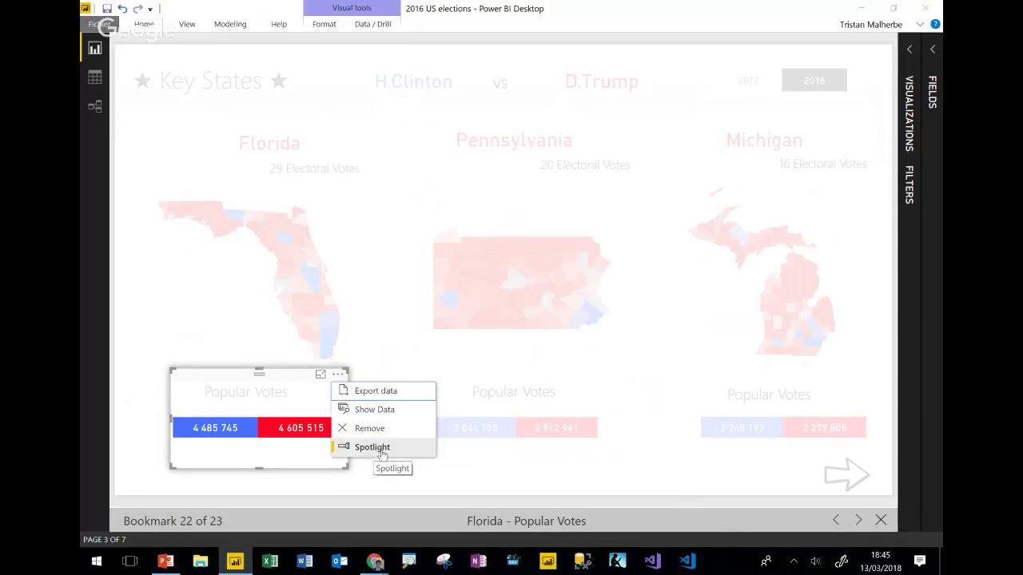
left_click(789, 503)
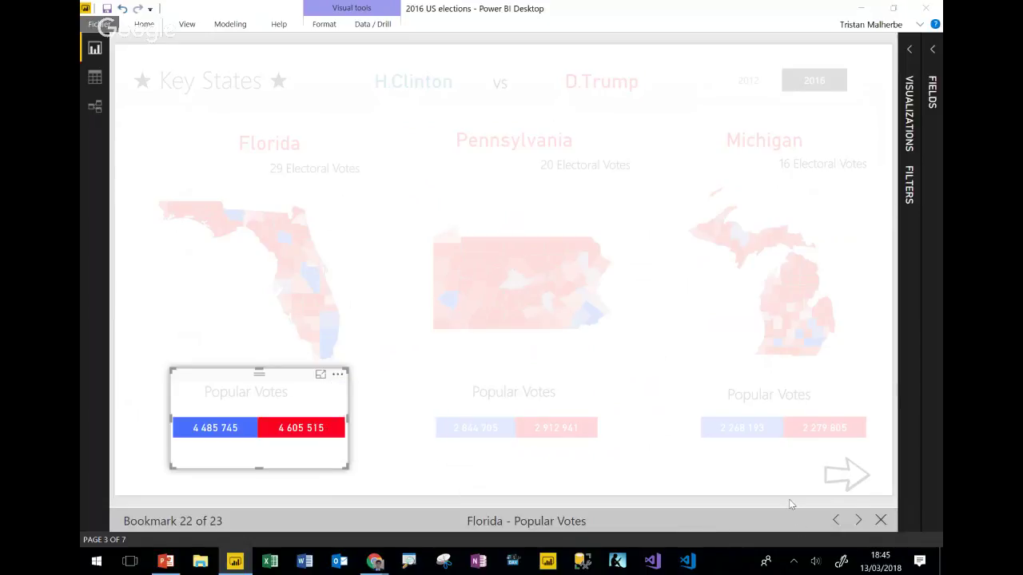
left_click(844, 520)
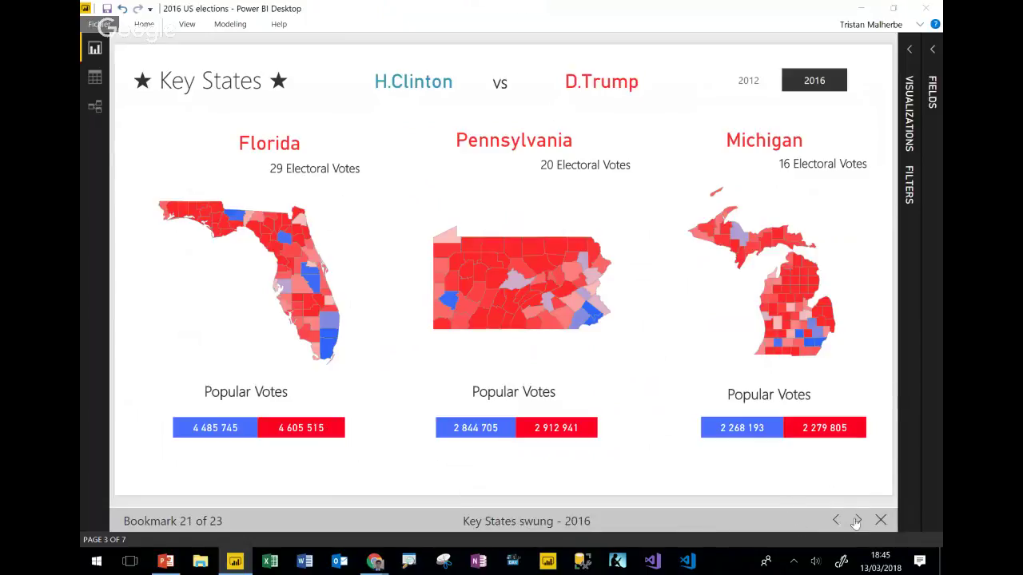
left_click(859, 520)
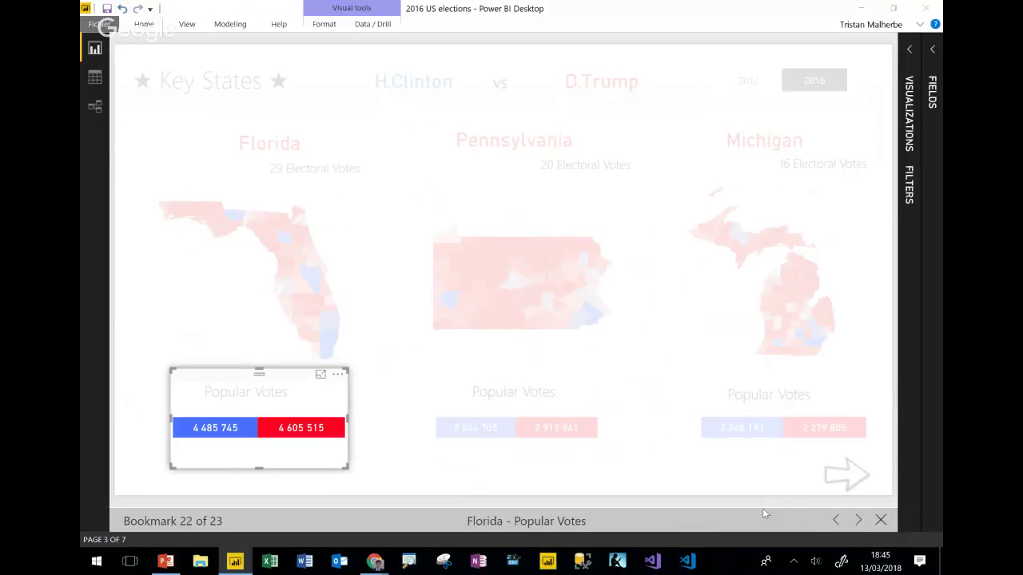